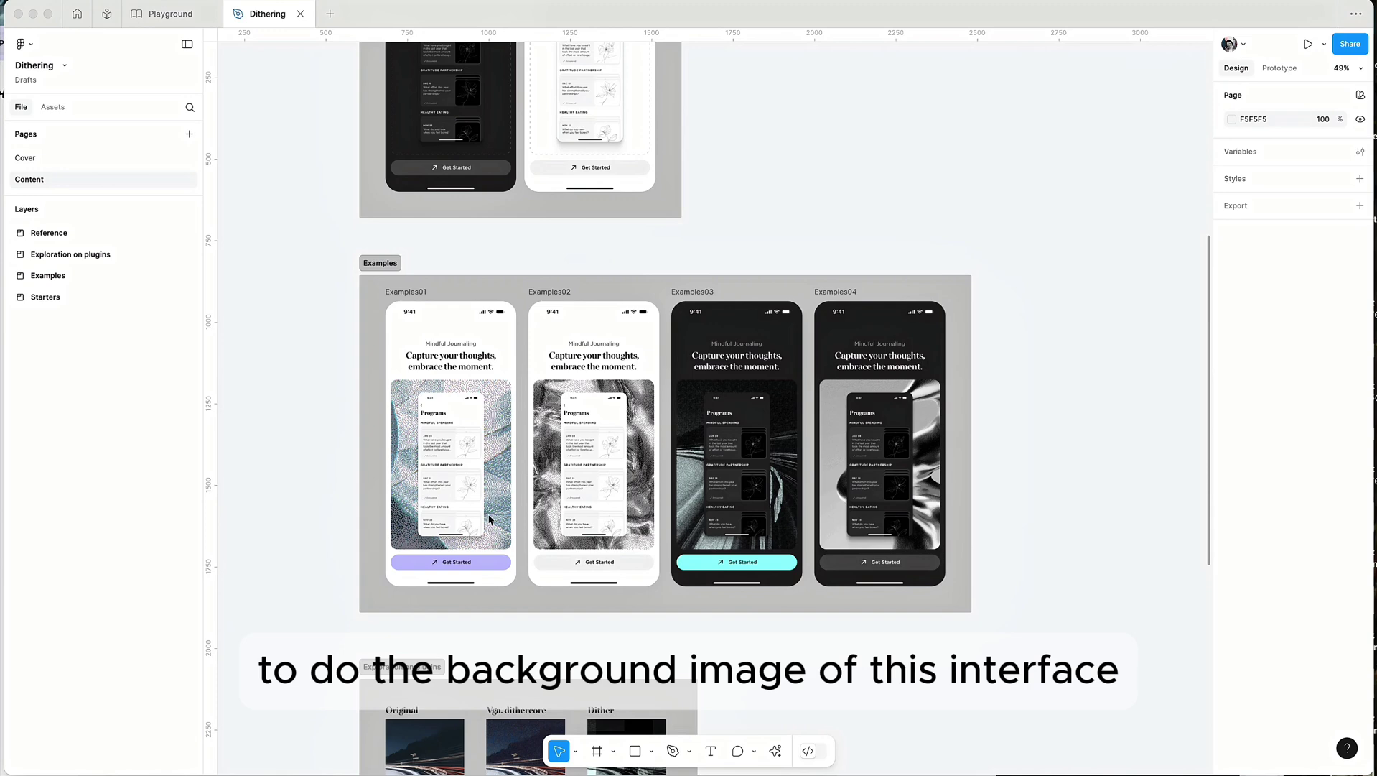
Open the Reference frame's Dribbble credit link to view the original bank app design
scroll(561, 264, "up", 10)
scroll(492, 357, "up", 5)
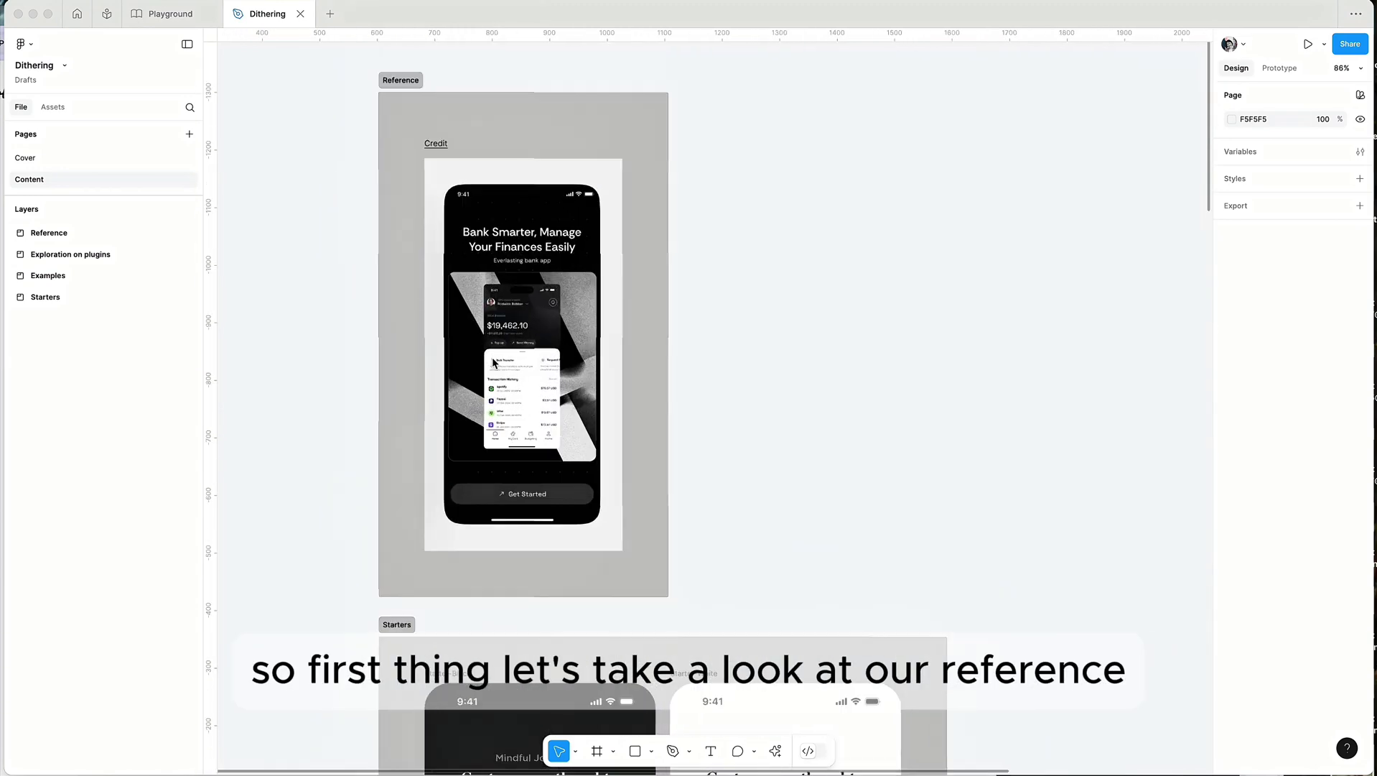
left_click(434, 141)
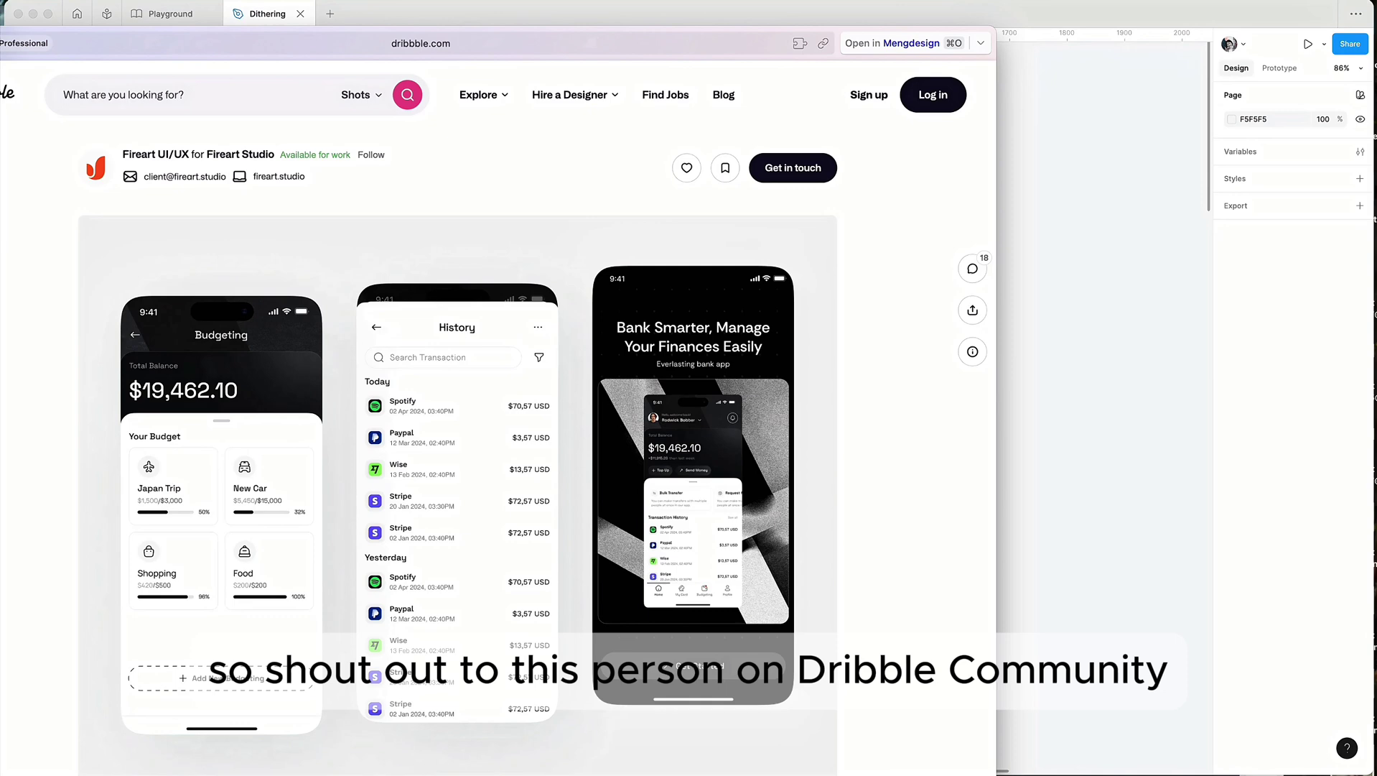
Back in Figma, Alt-drag copies of Starter-Black and Starter-White outside the Starters section
left_click(1112, 369)
scroll(922, 437, "down", 8)
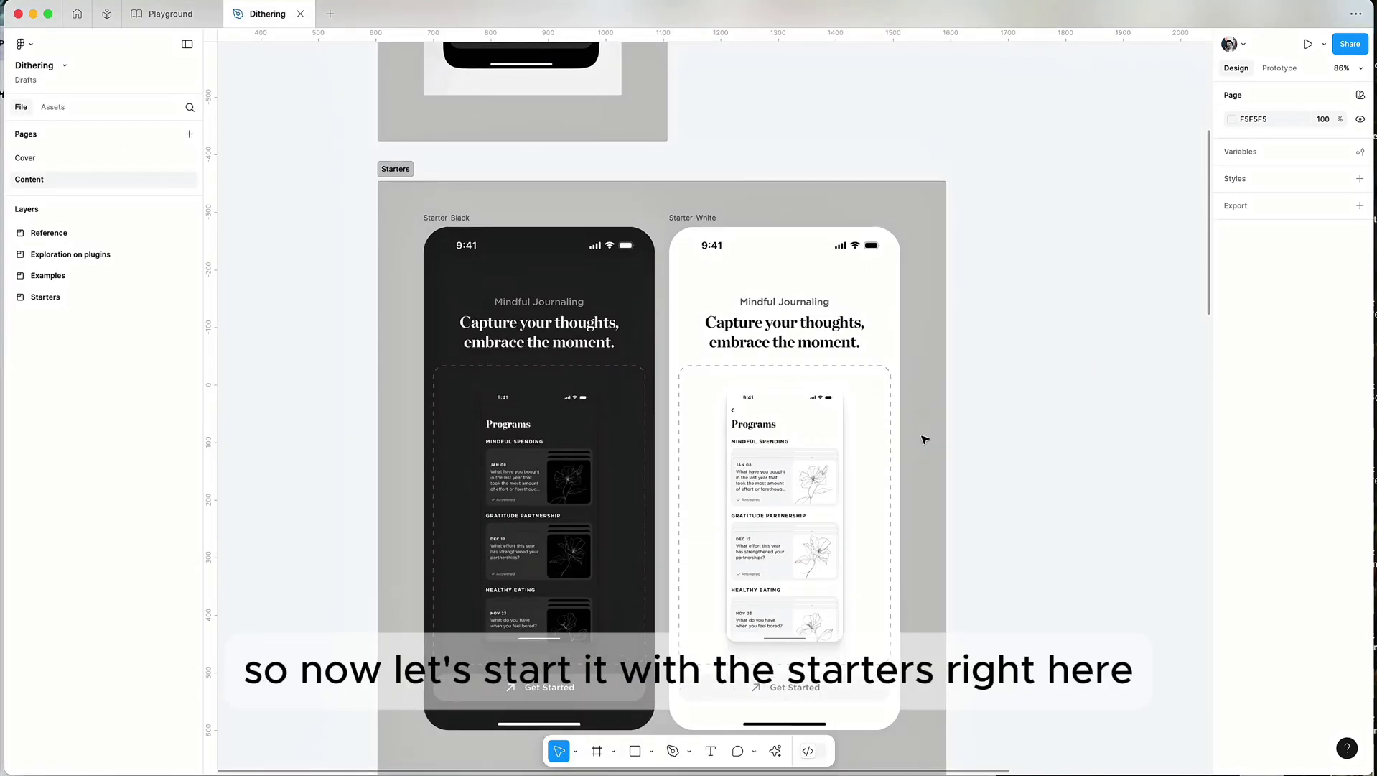
scroll(922, 436, "down", 5)
scroll(922, 437, "up", 3)
scroll(790, 424, "right", 2)
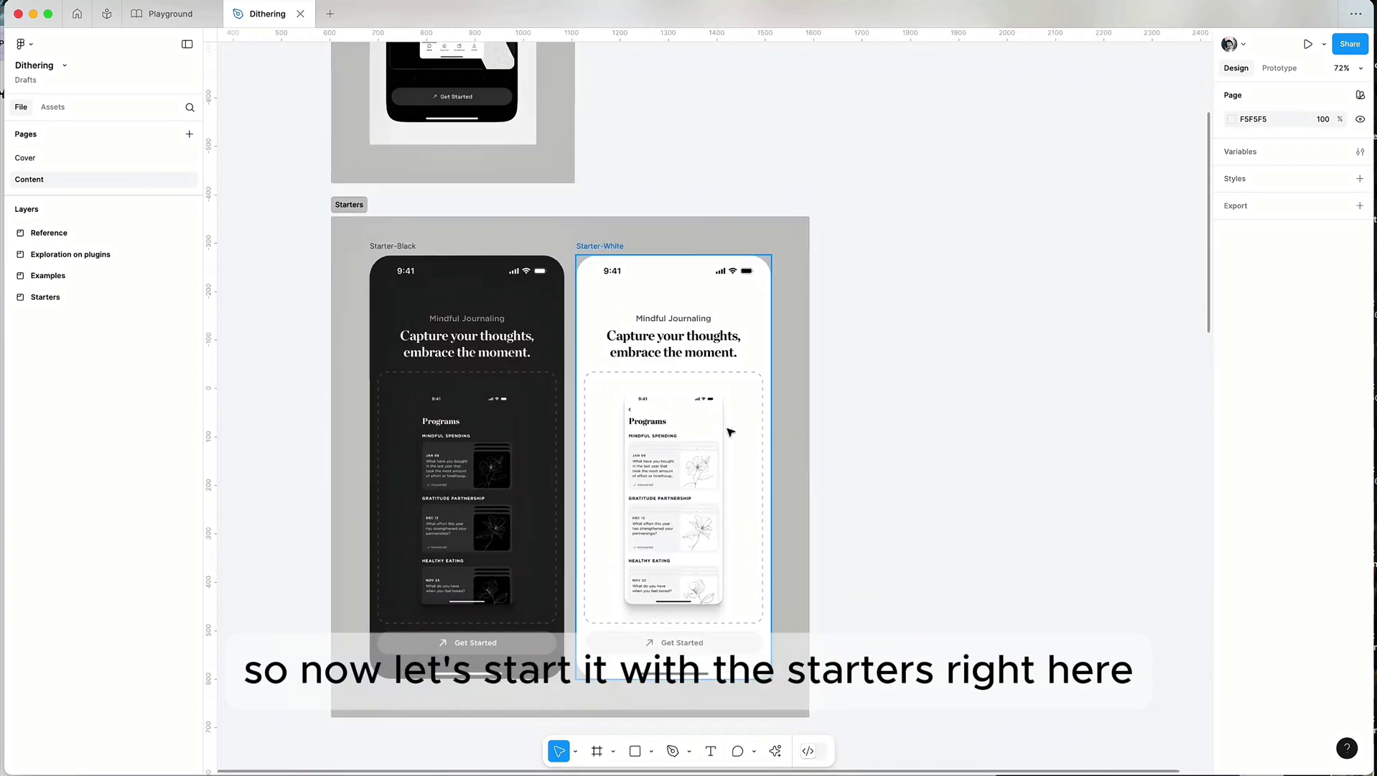
left_click_drag(407, 249, 971, 249)
left_click_drag(600, 246, 977, 222)
left_click(984, 230)
scroll(984, 230, "up", 3)
scroll(861, 359, "right", 3)
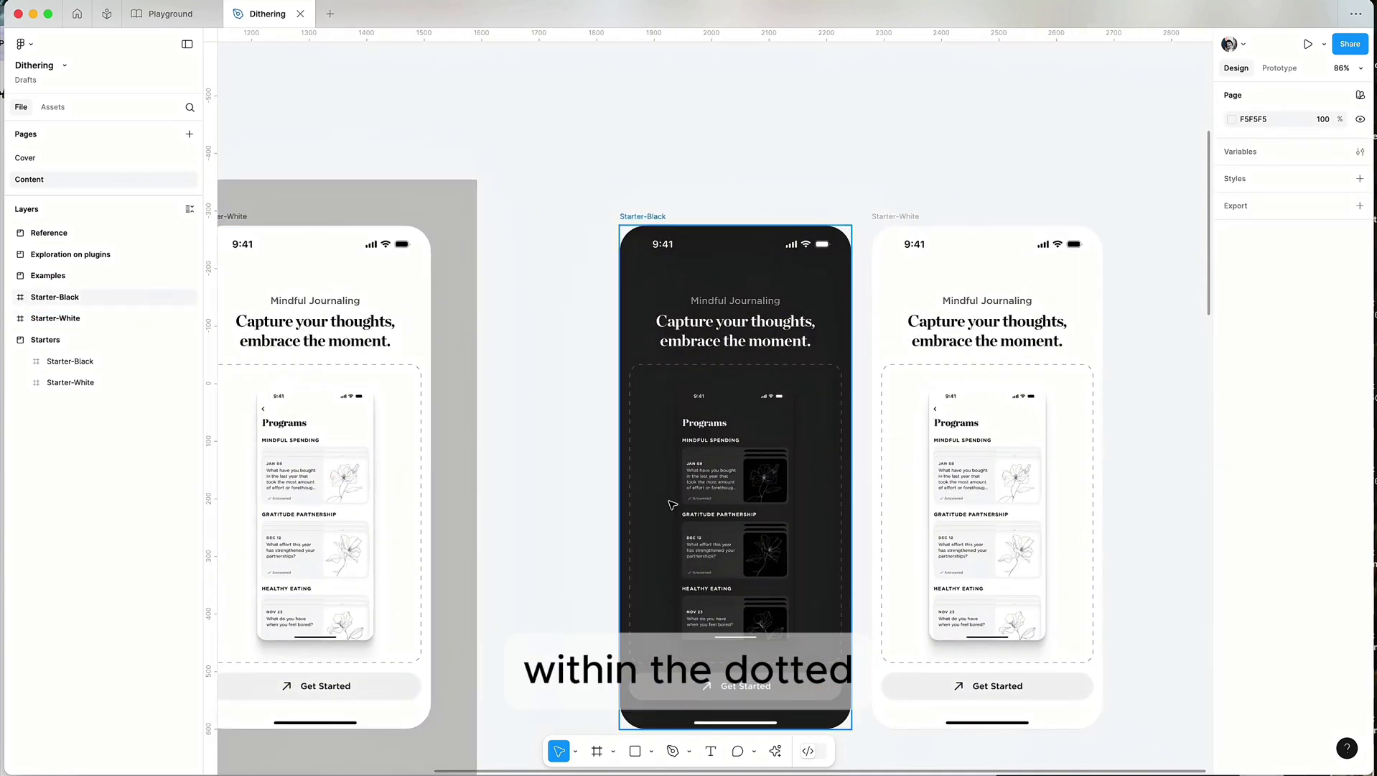
scroll(836, 594, "right", 4)
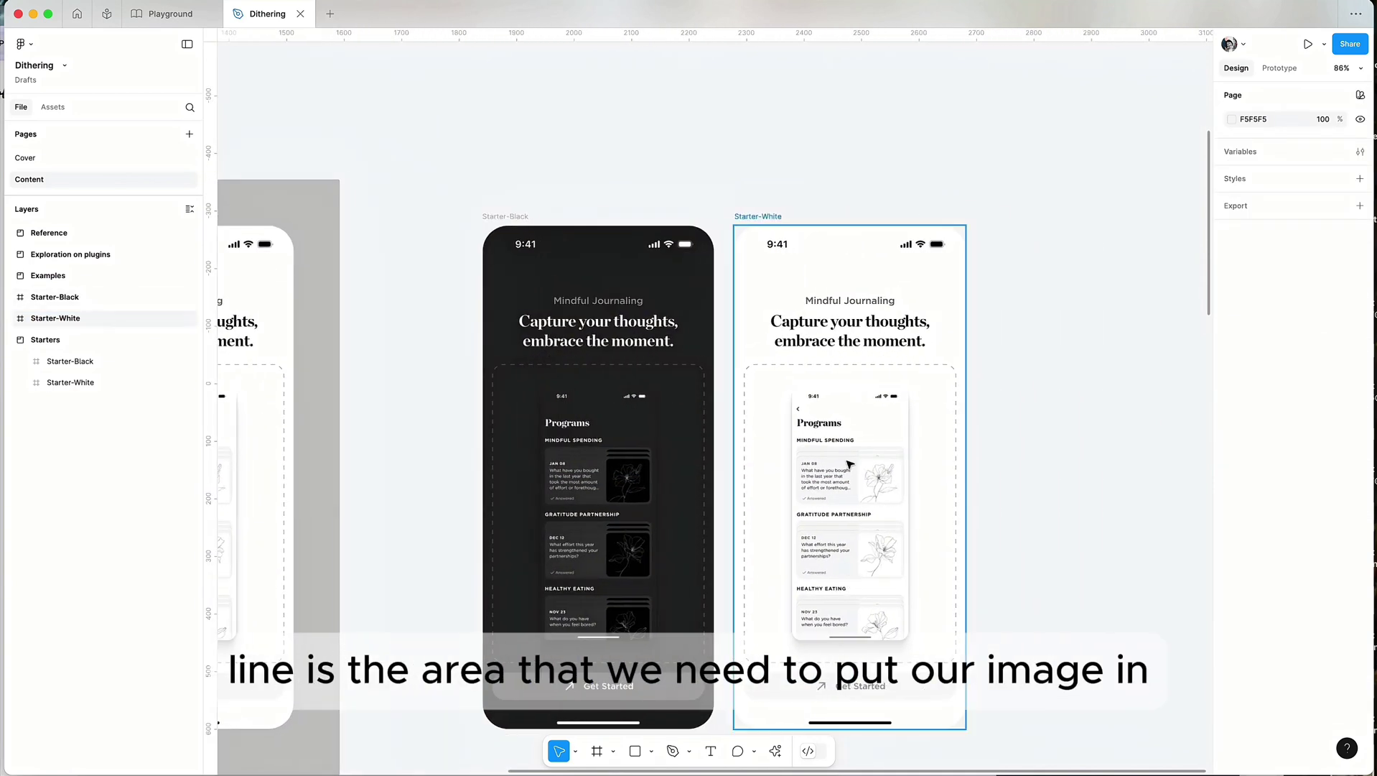
scroll(934, 503, "right", 3)
scroll(1027, 479, "right", 5)
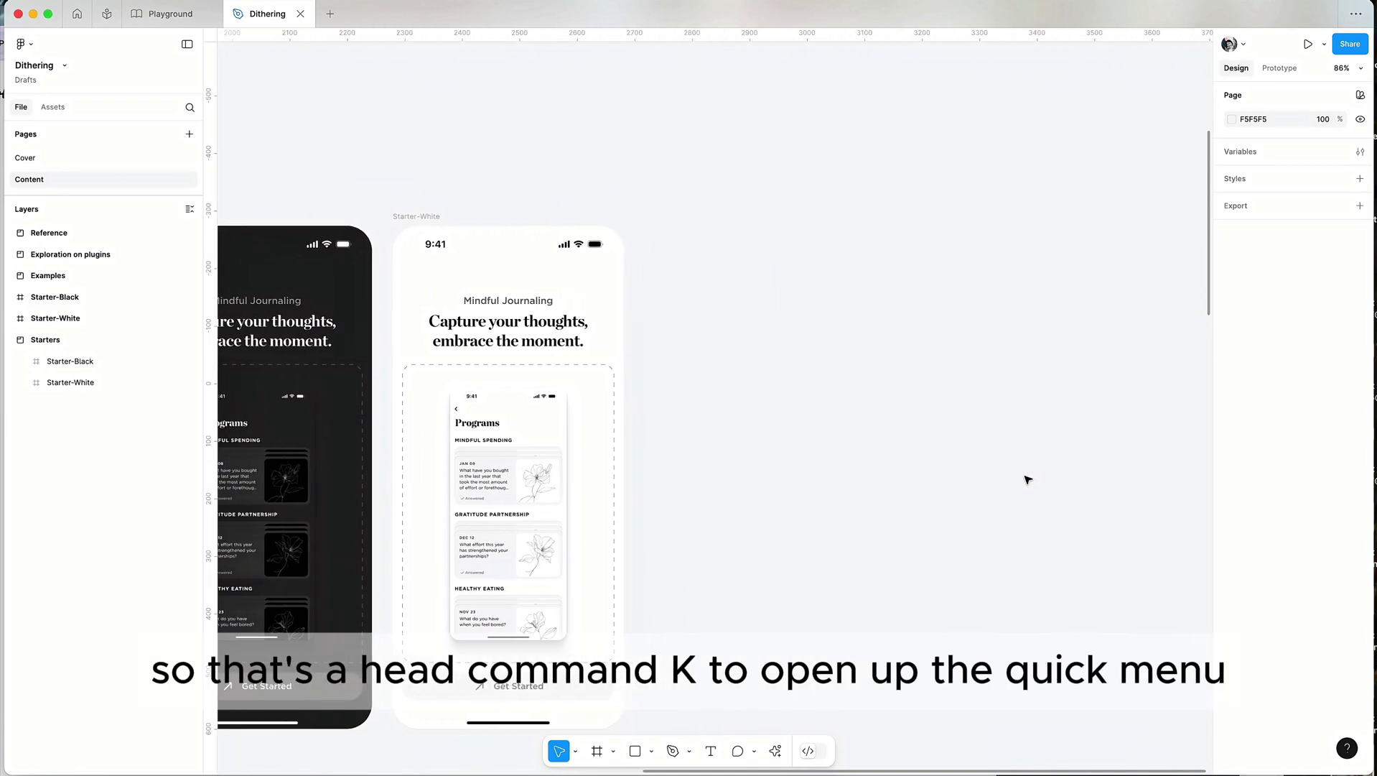
Launch the Lummi image plugin from quick actions (Cmd+K)
key("super+k")
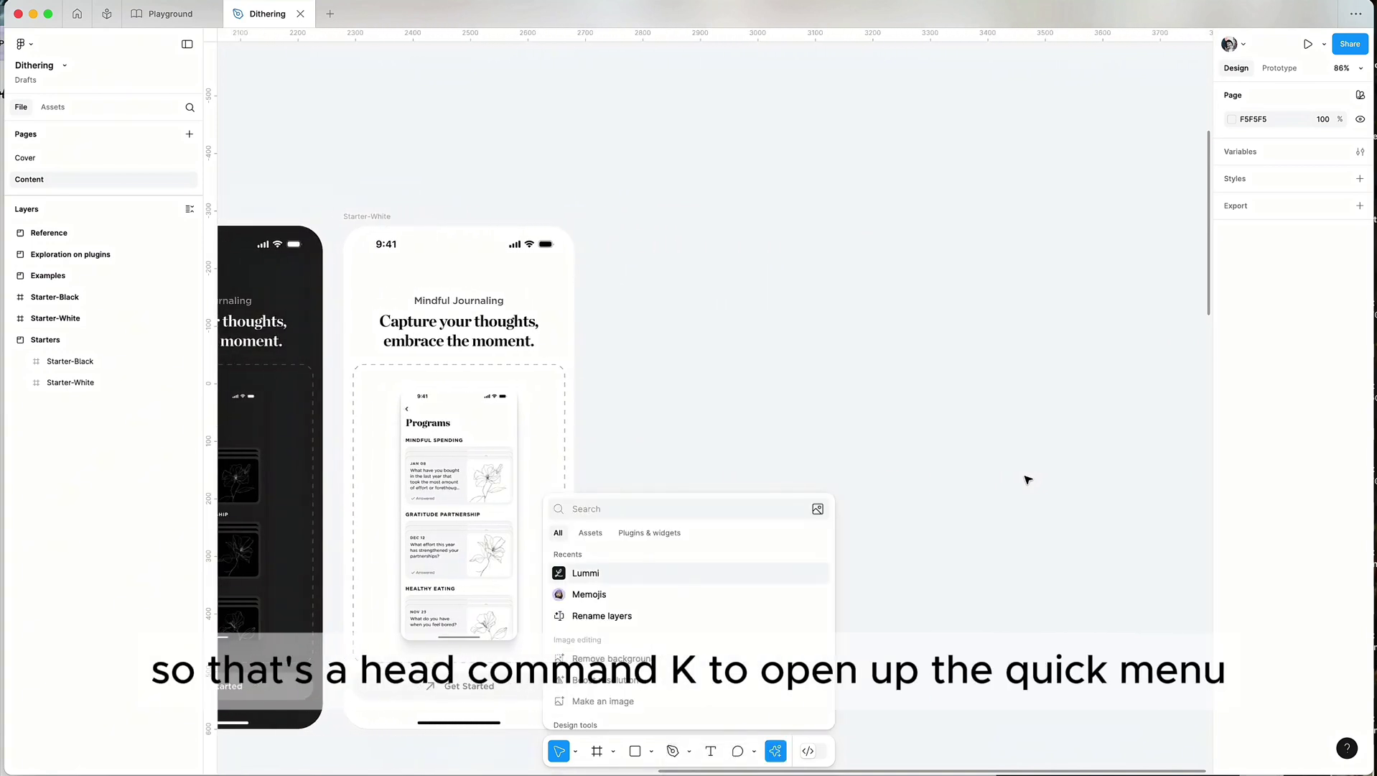
left_click(681, 574)
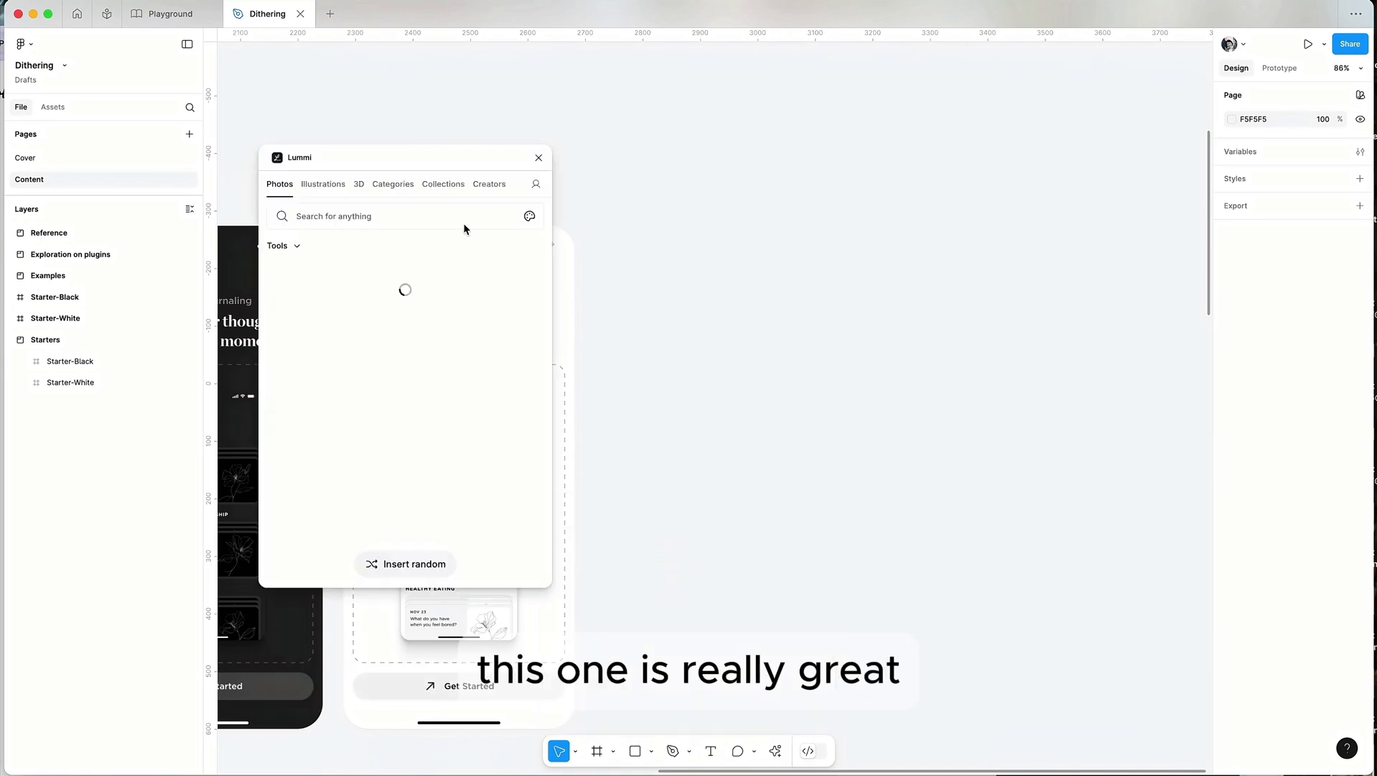
left_click_drag(426, 161, 849, 129)
Insert the black-and-white metallic image from Lummi's Abstract category and place it beside the starters
scroll(578, 310, "left", 5)
left_click(815, 149)
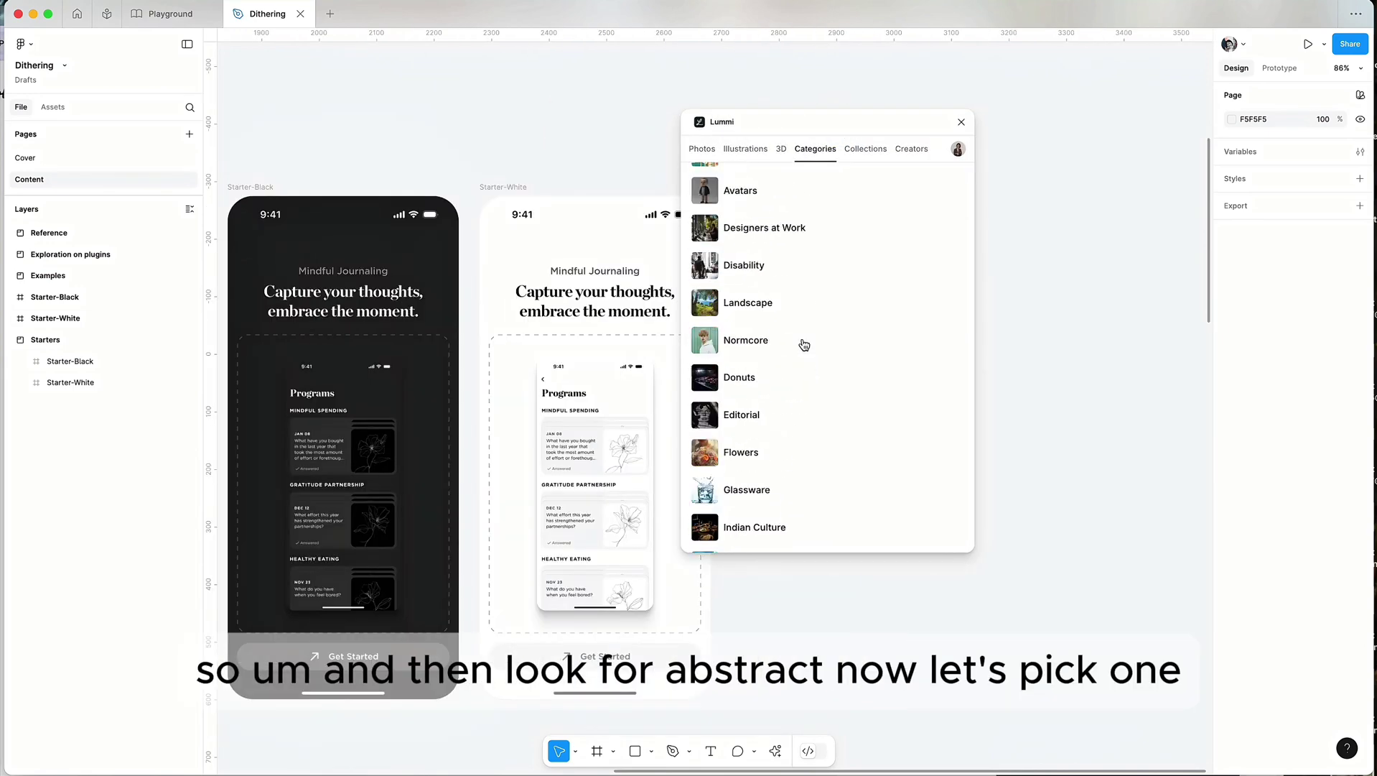
scroll(804, 341, "down", 5)
left_click(785, 455)
scroll(865, 410, "down", 5)
scroll(865, 410, "down", 10)
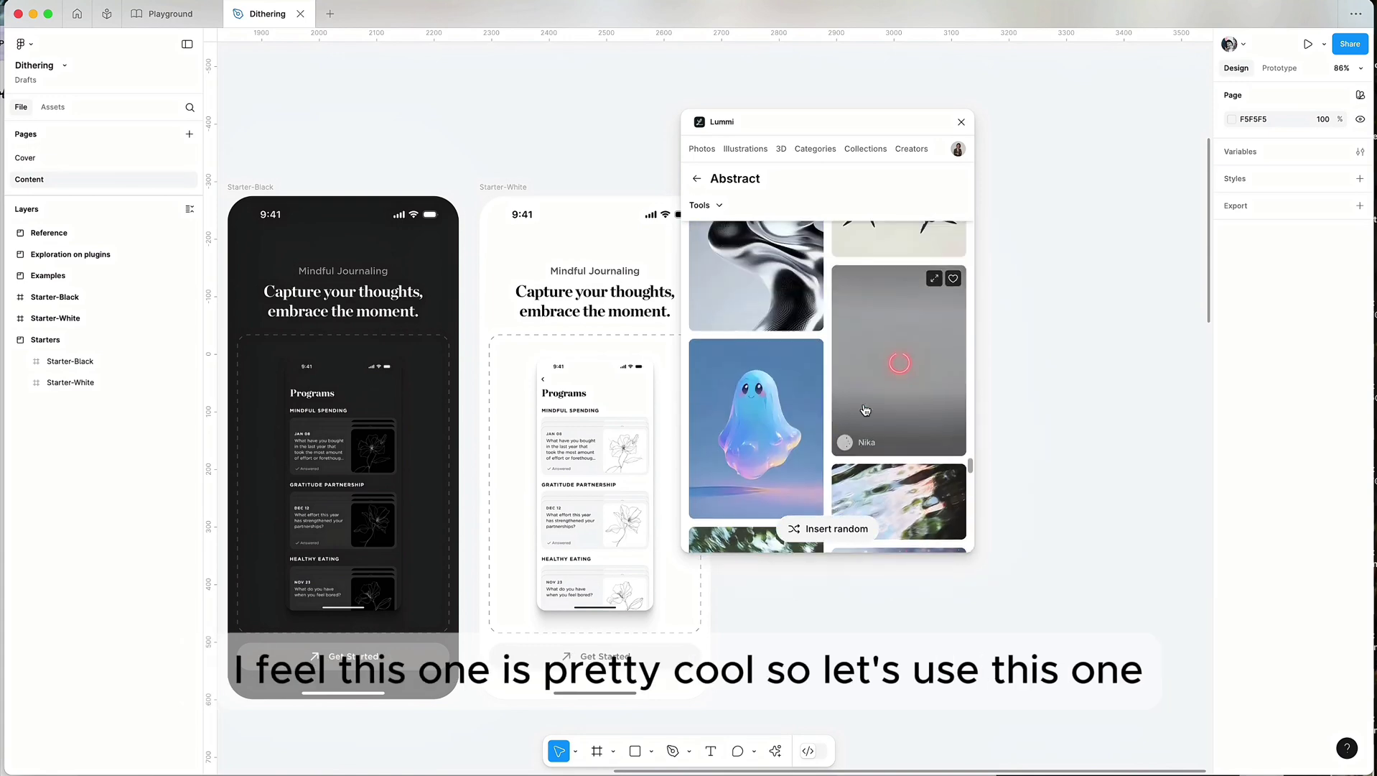
left_click(763, 351)
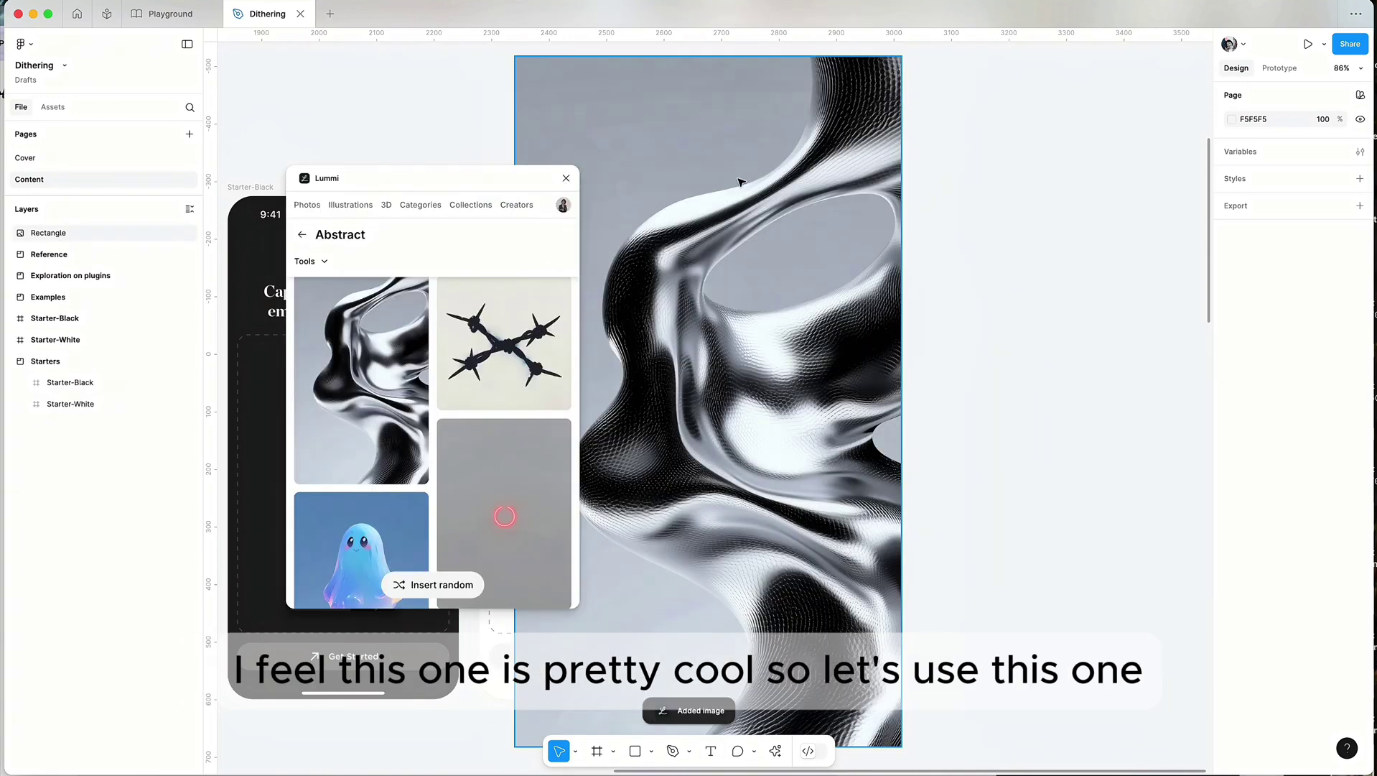
left_click_drag(737, 191, 995, 266)
Close Lummi and launch the vga dithercore.exe plugin through a 'dither' quick-actions search
scroll(995, 266, "down", 5)
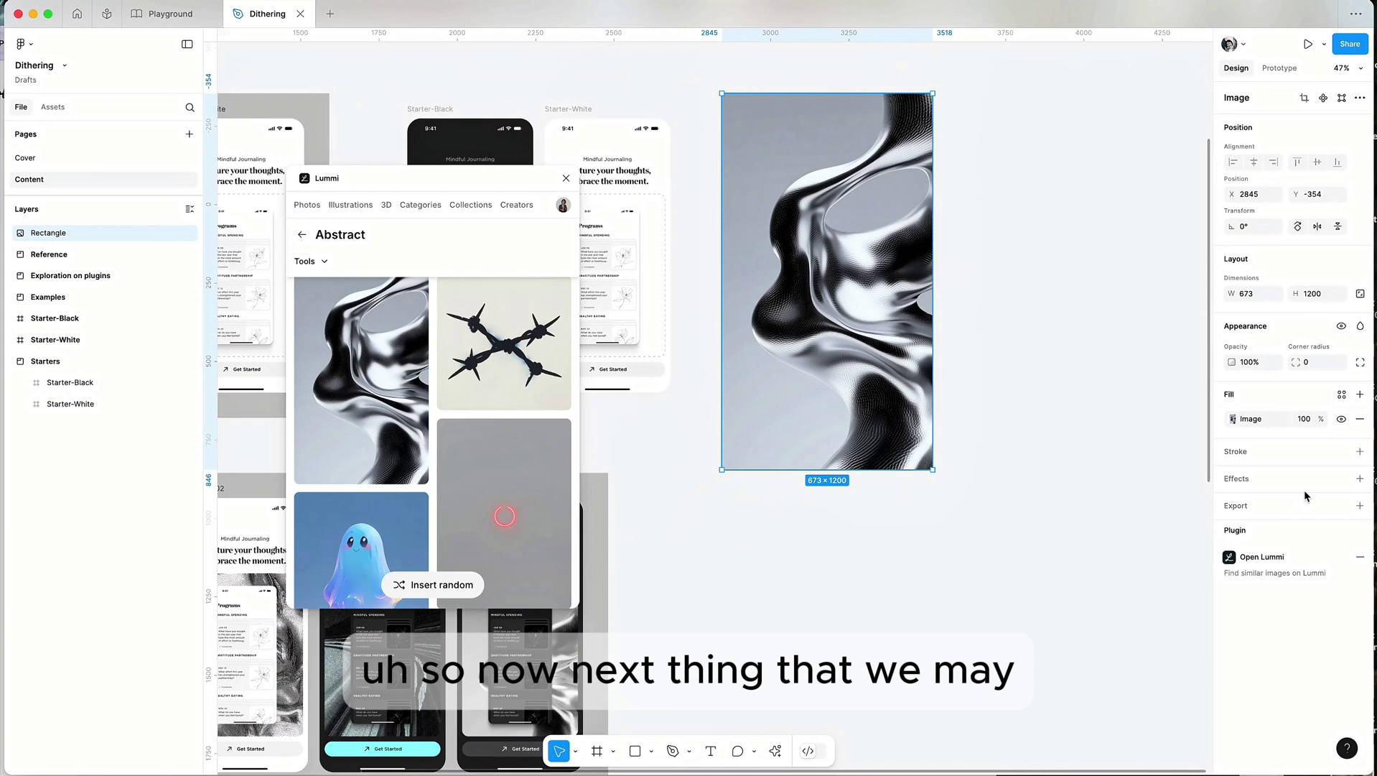
left_click(567, 179)
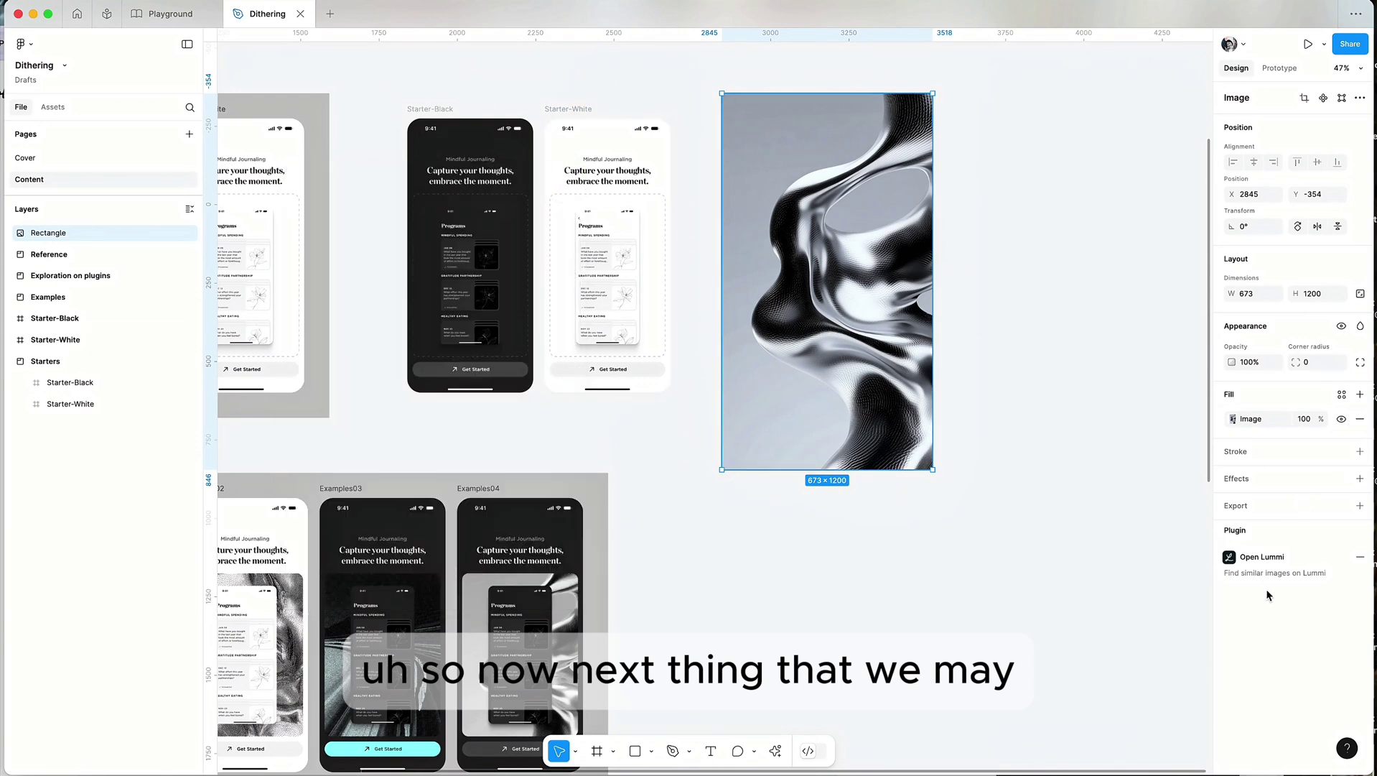
scroll(984, 516, "up", 4)
key("super+k")
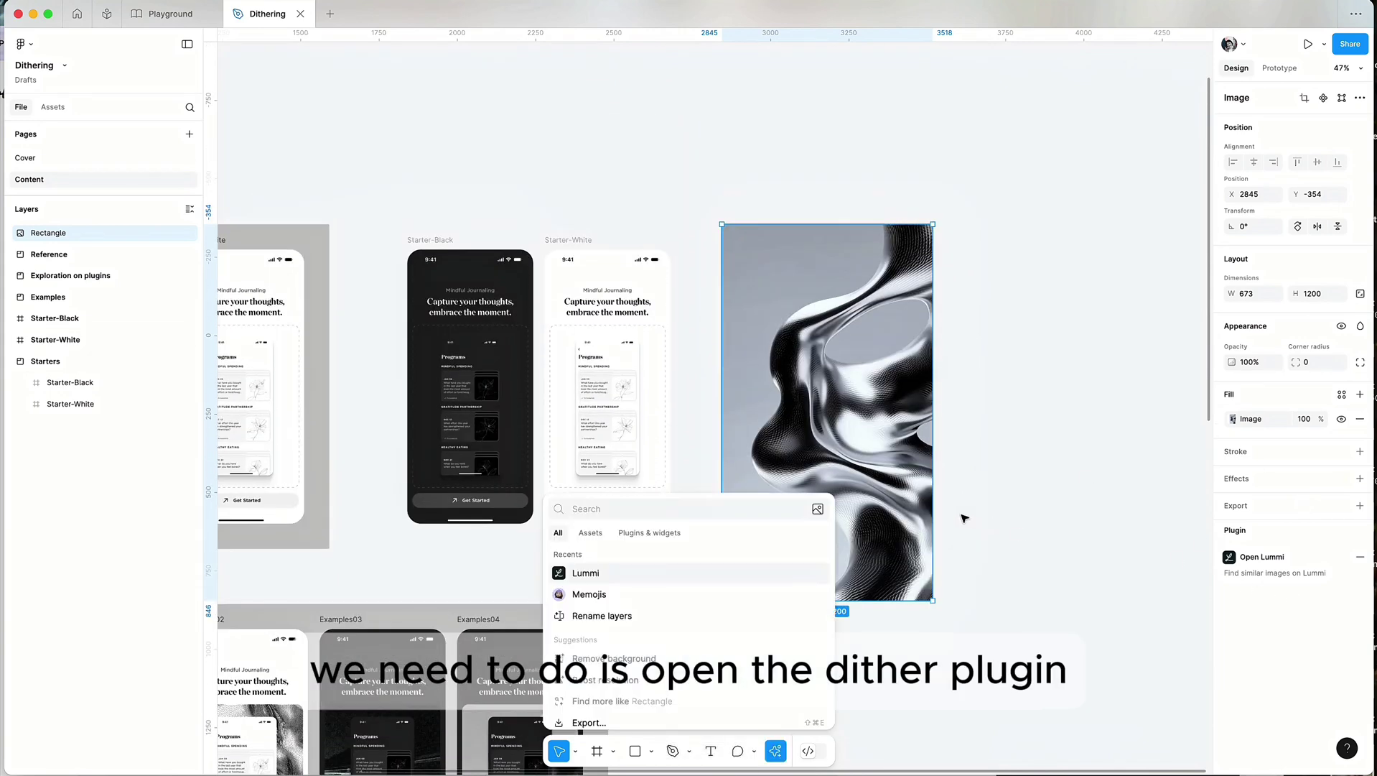
type("dither")
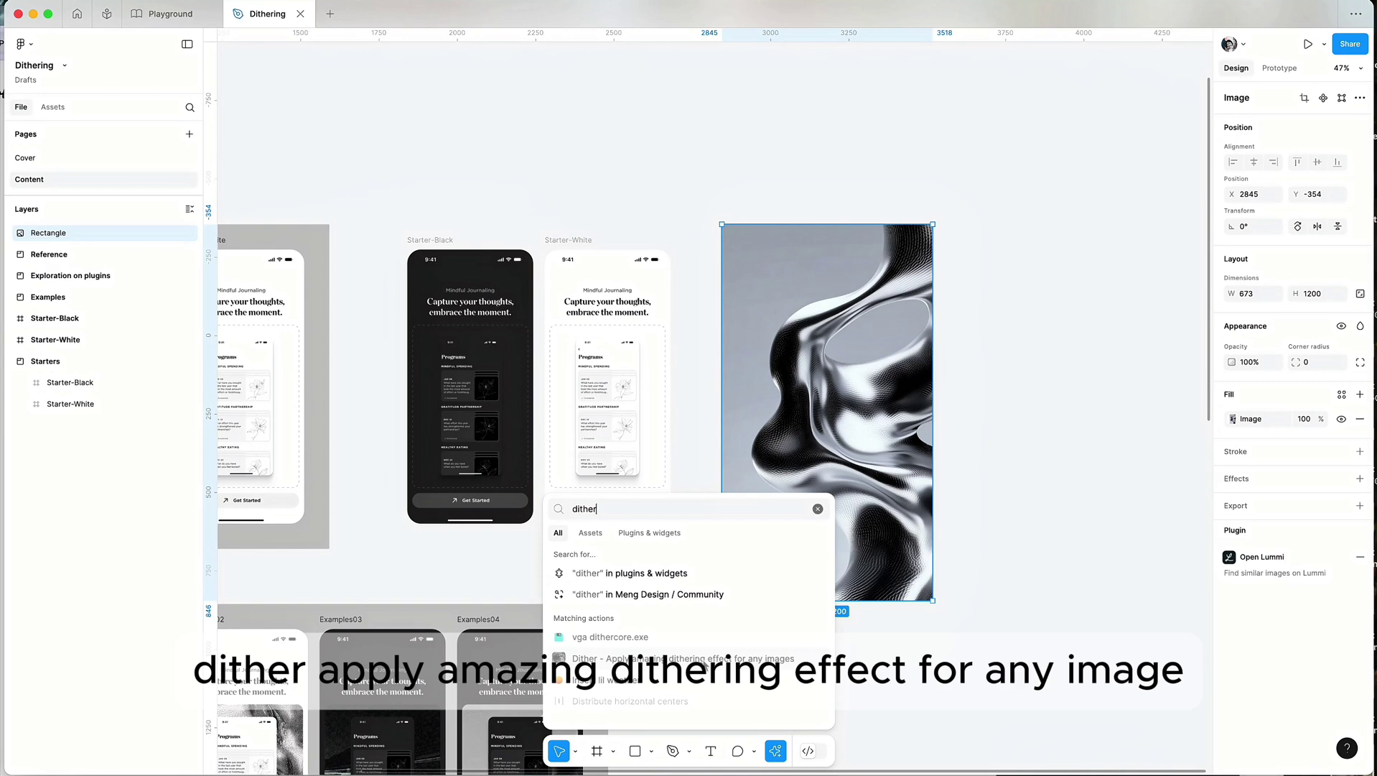
left_click(633, 638)
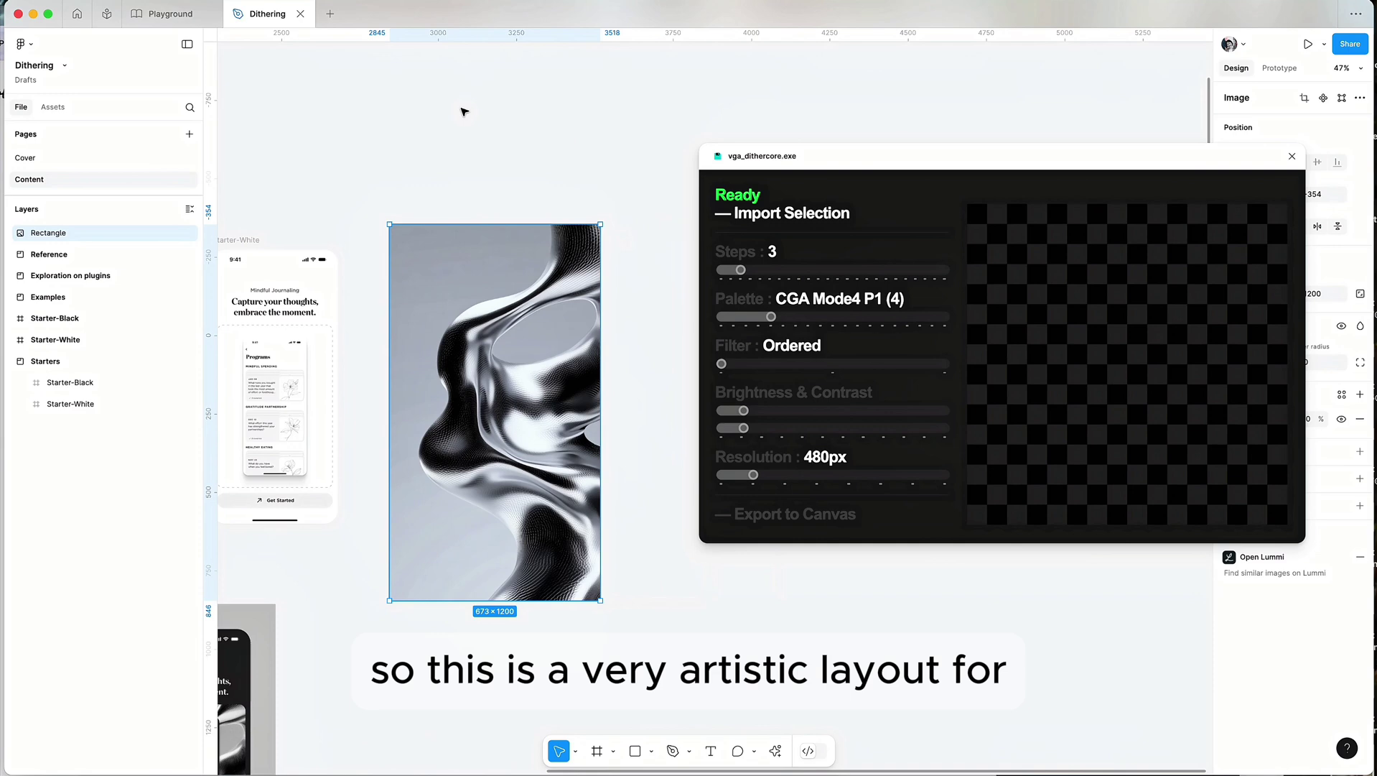
left_click_drag(852, 164, 769, 186)
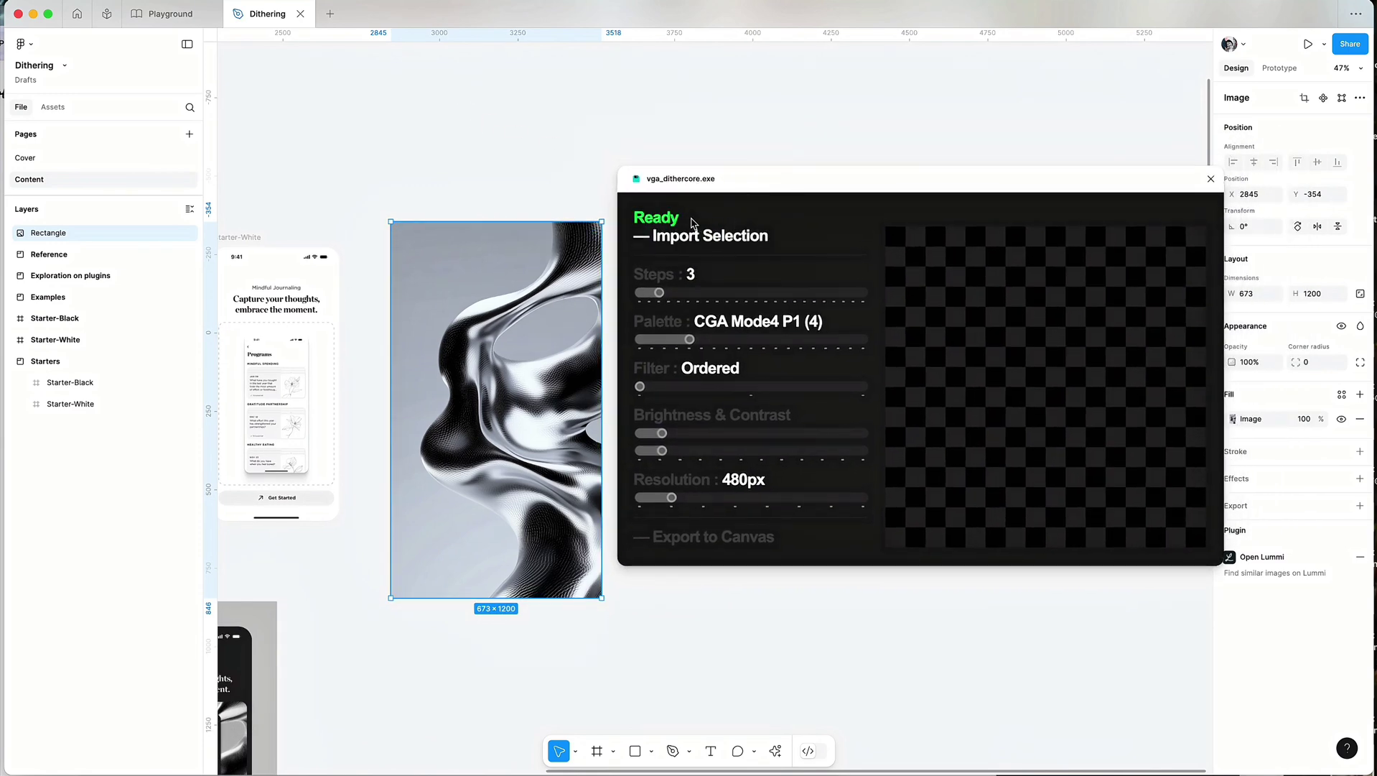
Import the image and set 5 steps, Greyscale (4), Atkinson filter, higher contrast and 960px resolution
left_click(735, 242)
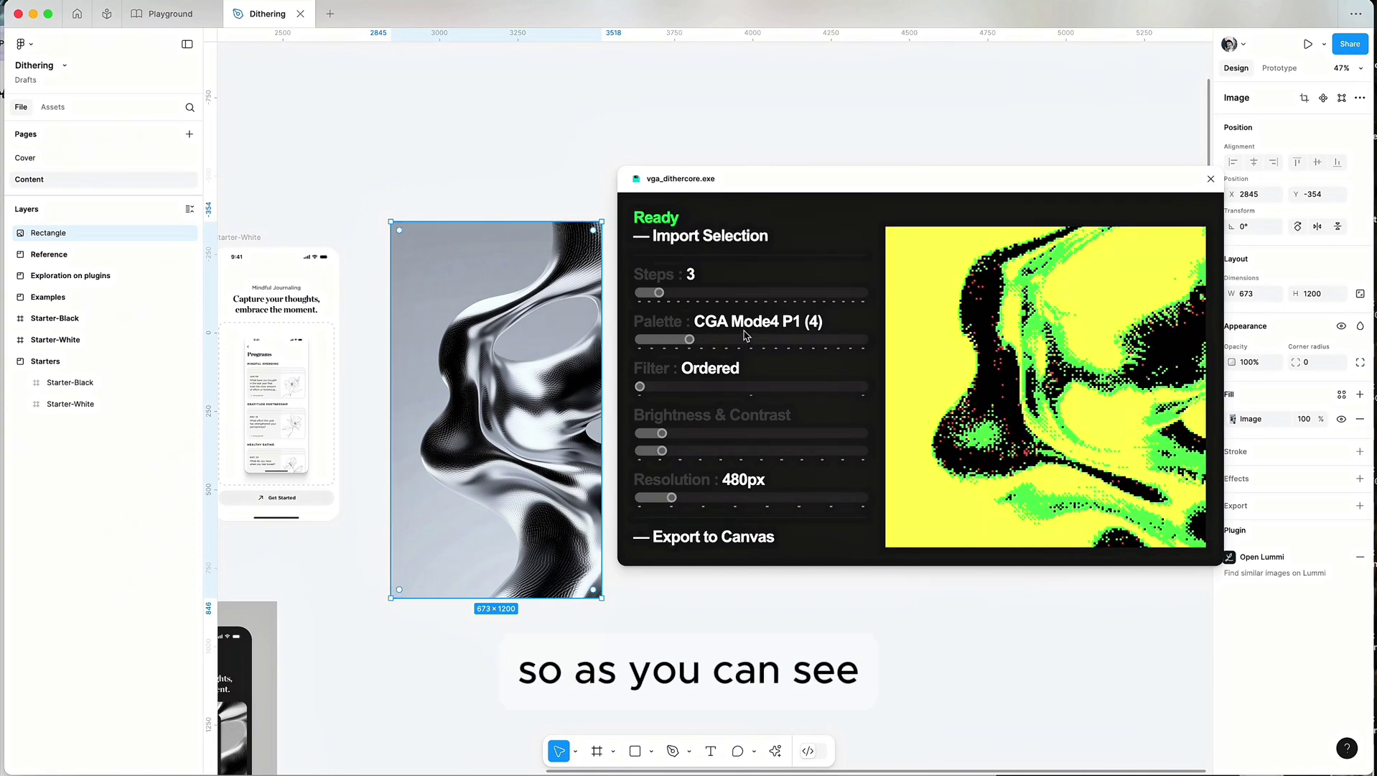
left_click_drag(659, 293, 678, 344)
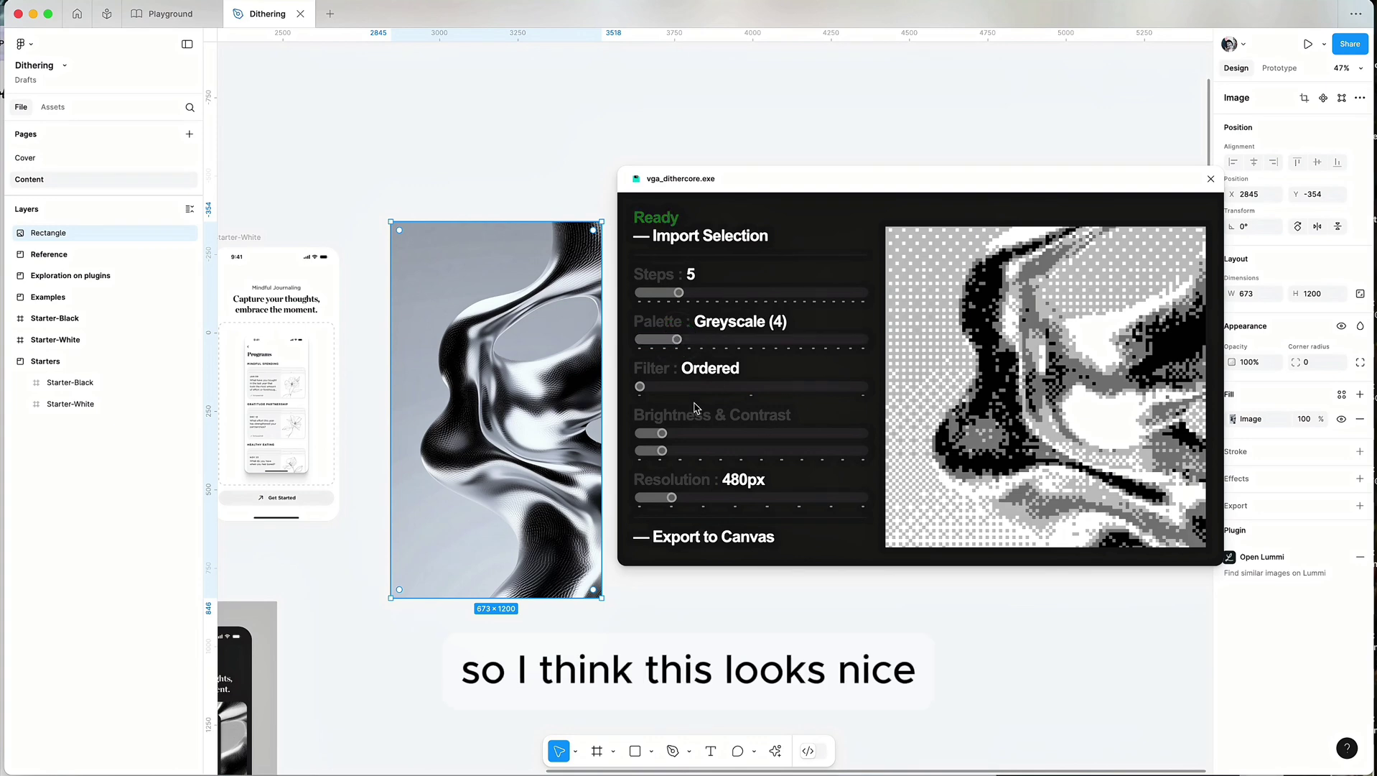
left_click(639, 387)
left_click_drag(673, 394, 753, 391)
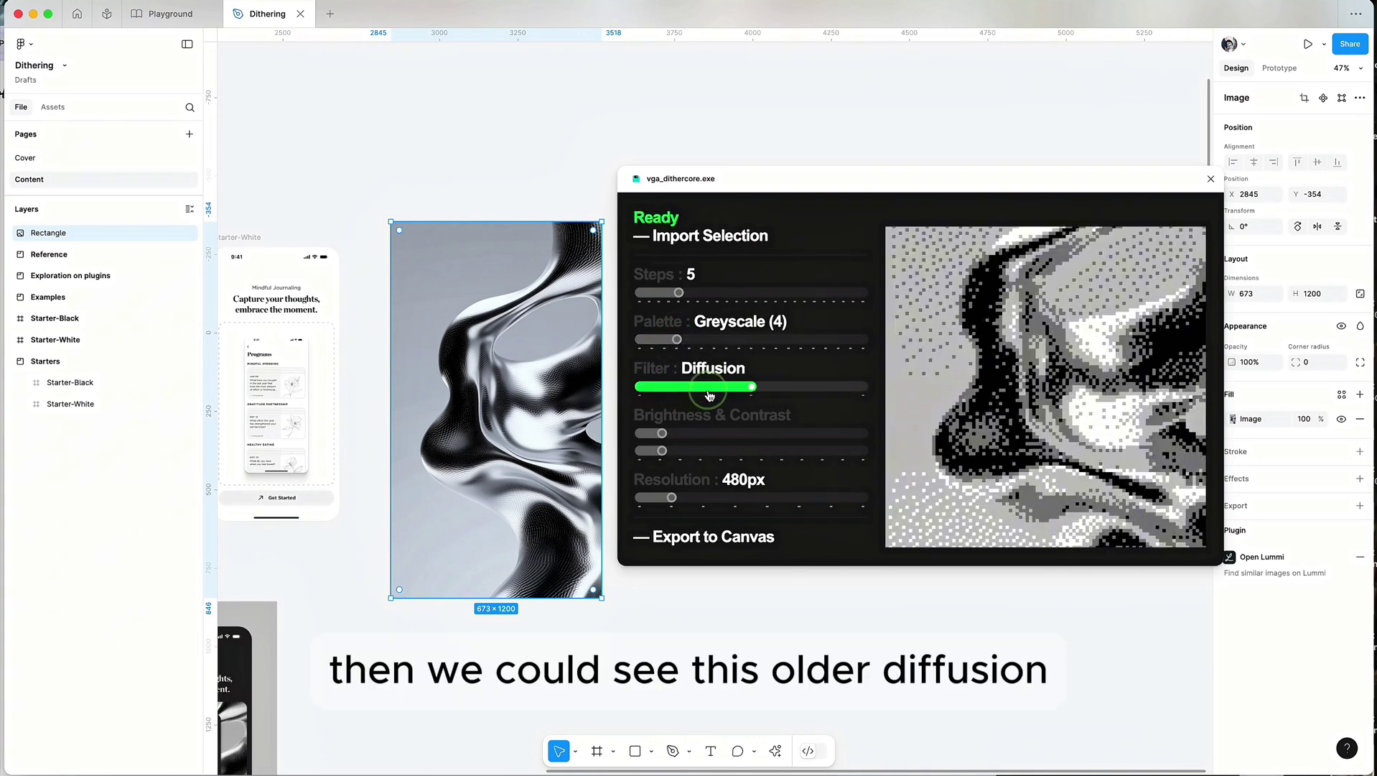
mouse_move(856, 394)
left_mouse_down()
mouse_move(868, 388)
mouse_move(642, 382)
mouse_move(838, 402)
left_mouse_up()
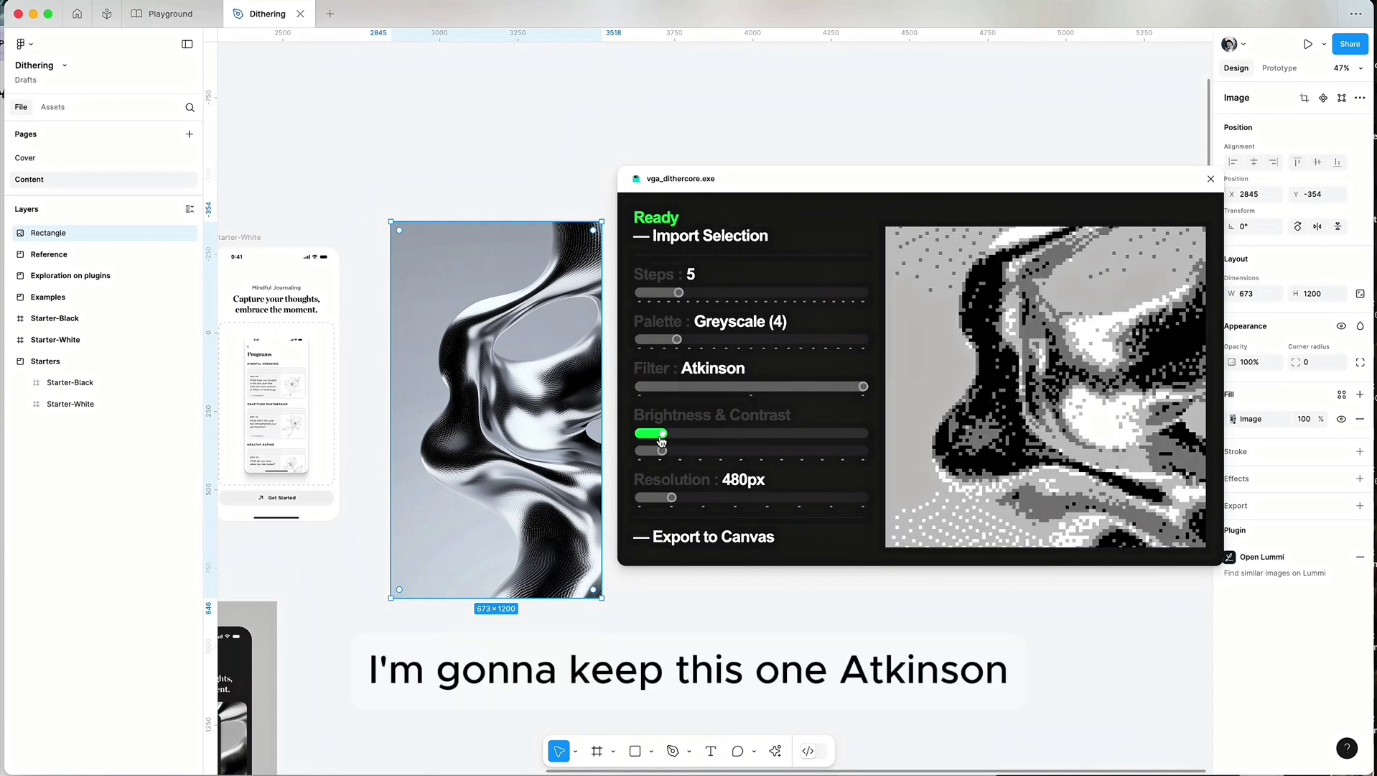
mouse_move(661, 450)
left_mouse_down()
mouse_move(679, 455)
mouse_move(663, 435)
left_mouse_up()
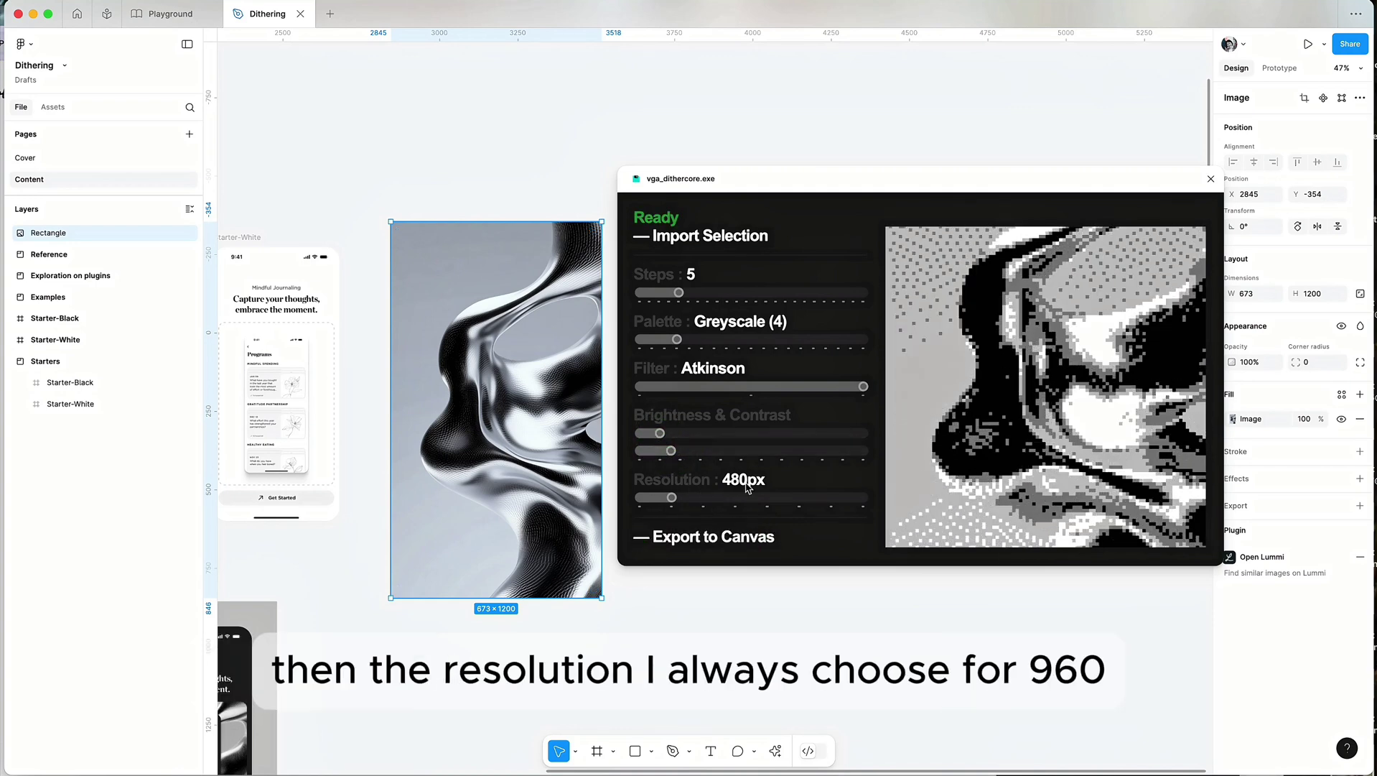
left_click_drag(733, 509, 736, 507)
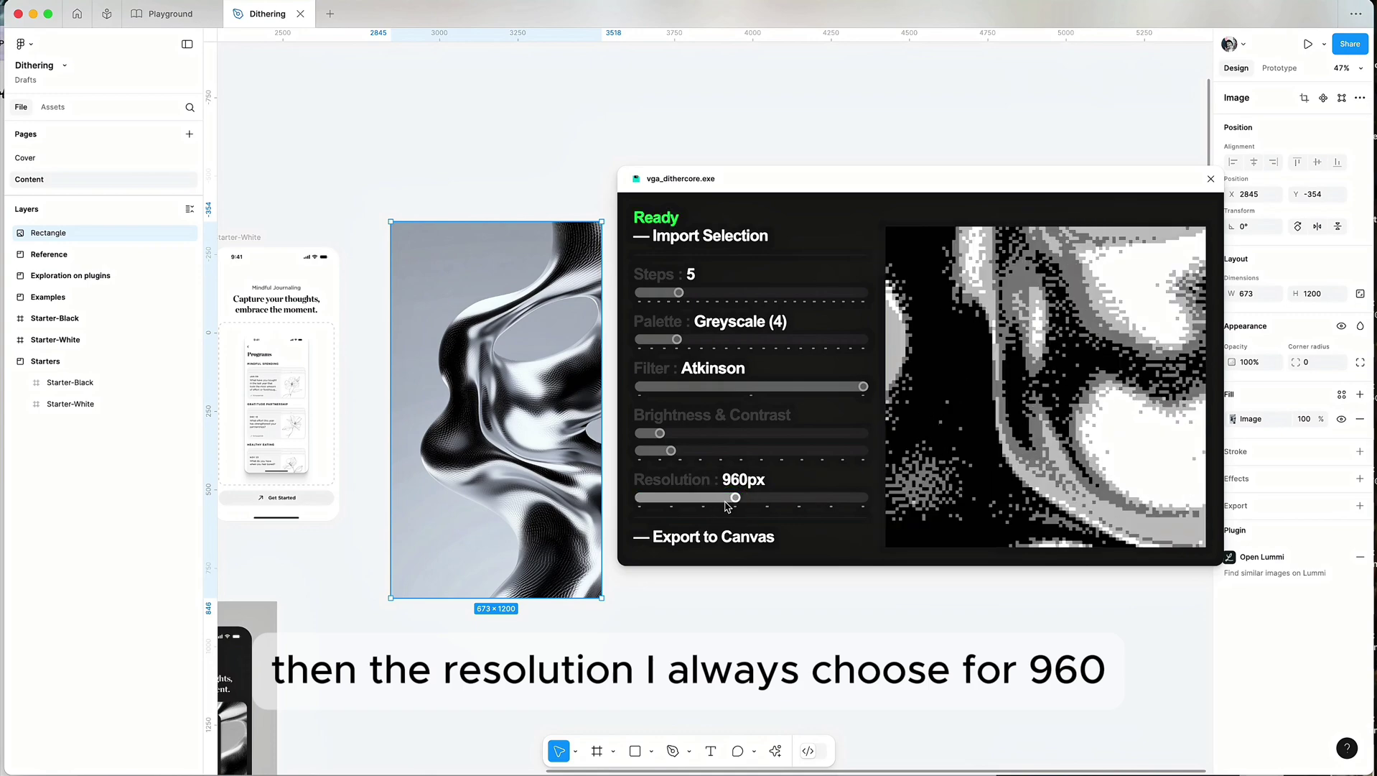
Export the dithered image to the canvas and copy it
left_click(735, 542)
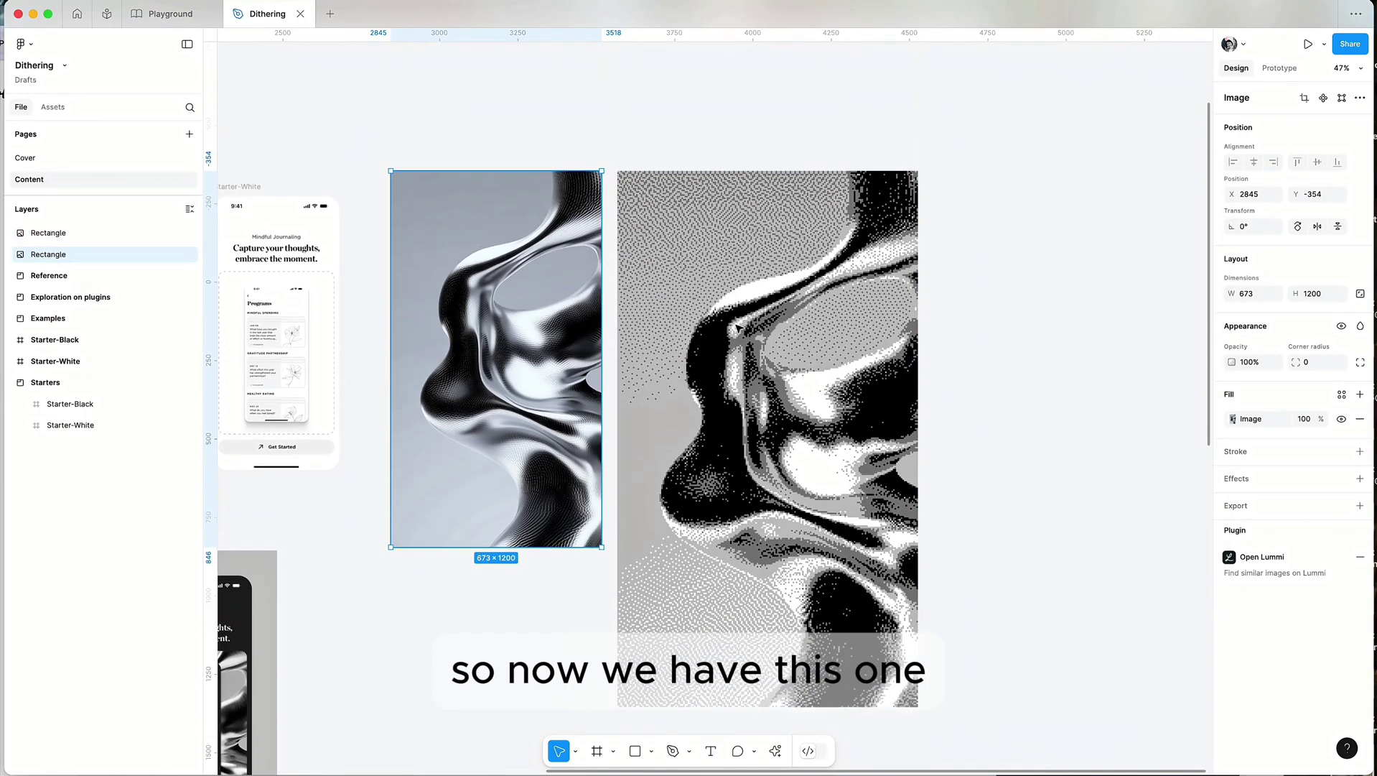
left_click(737, 327)
scroll(934, 359, "left", 5)
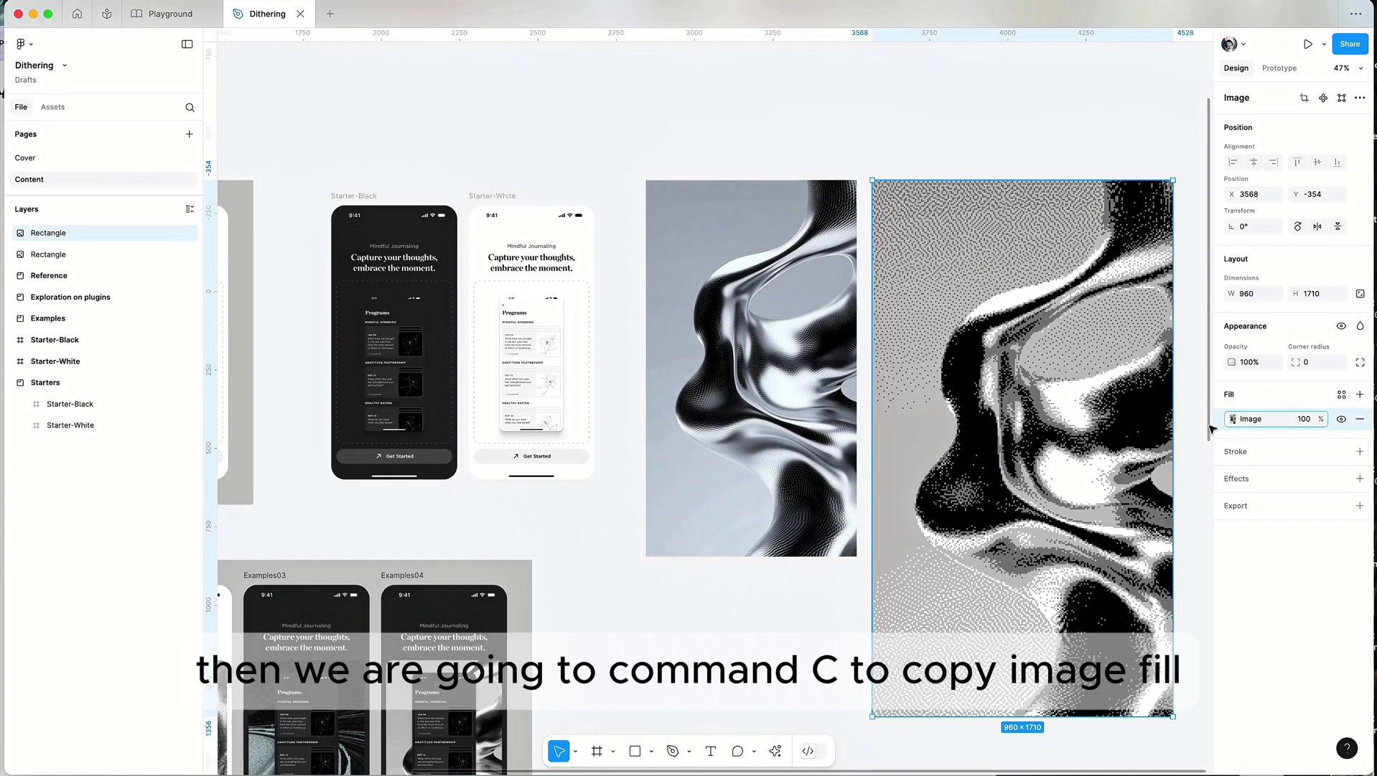
key("super+c")
Paste the dithered image as Starter-Black's Frame 619 fill and remove its white stroke
scroll(669, 300, "left", 3)
scroll(669, 300, "left", 3)
scroll(670, 301, "up", 1)
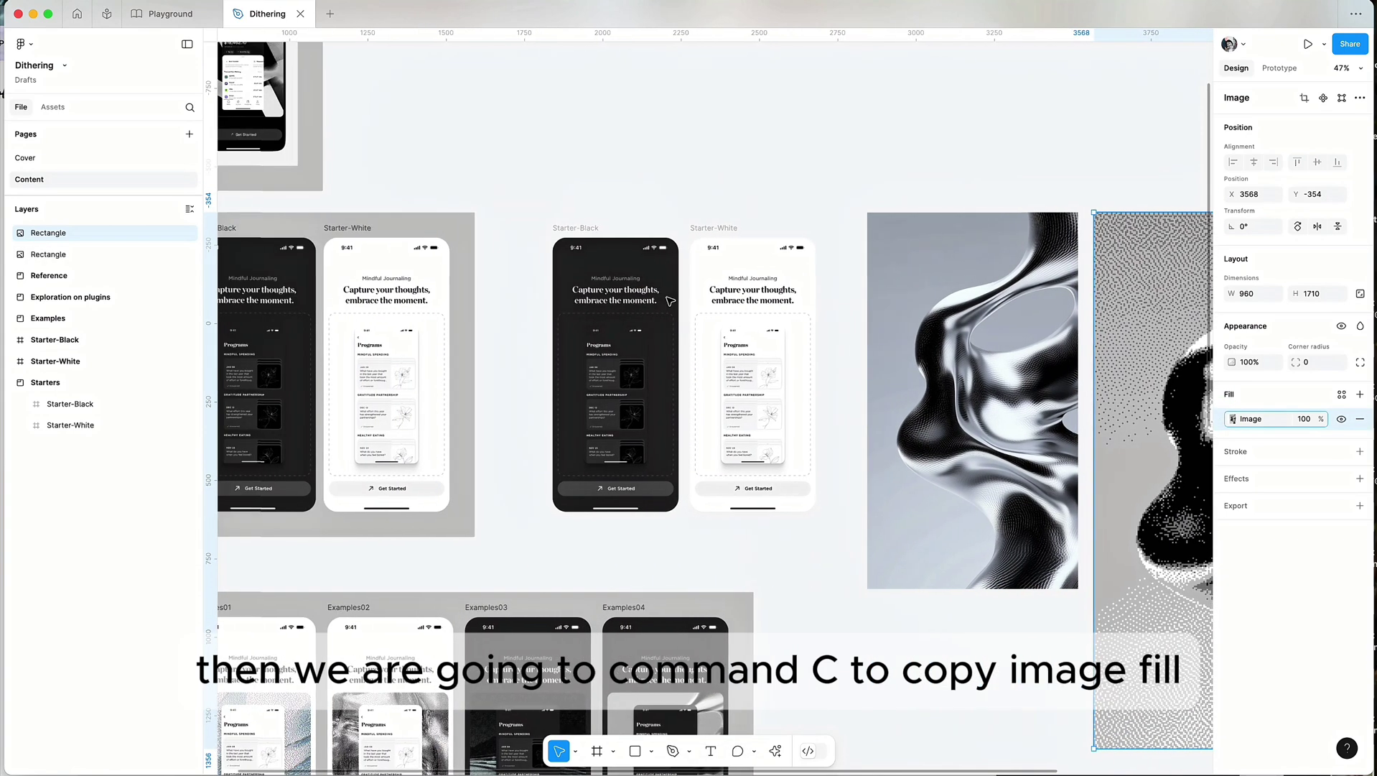
left_click(663, 335)
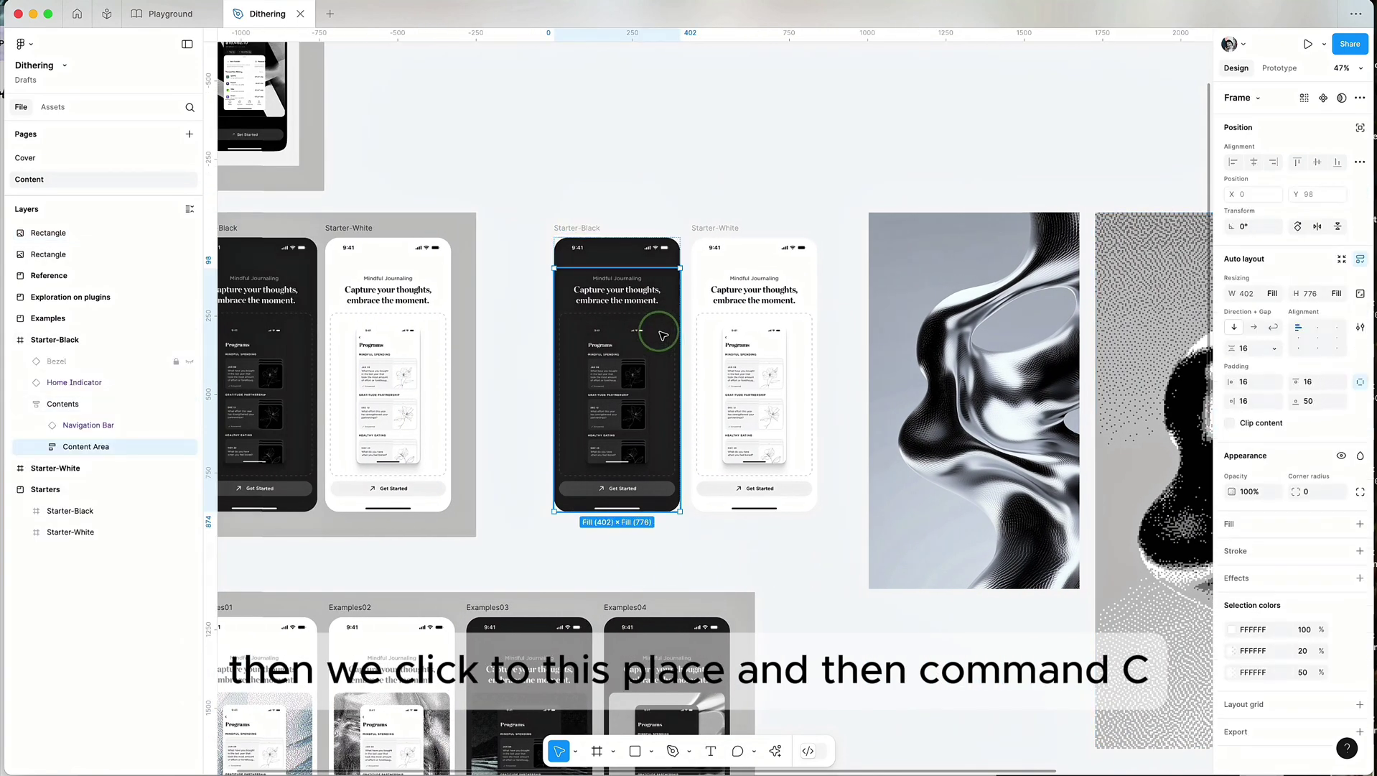
left_click(659, 331)
scroll(621, 321, "up", 5)
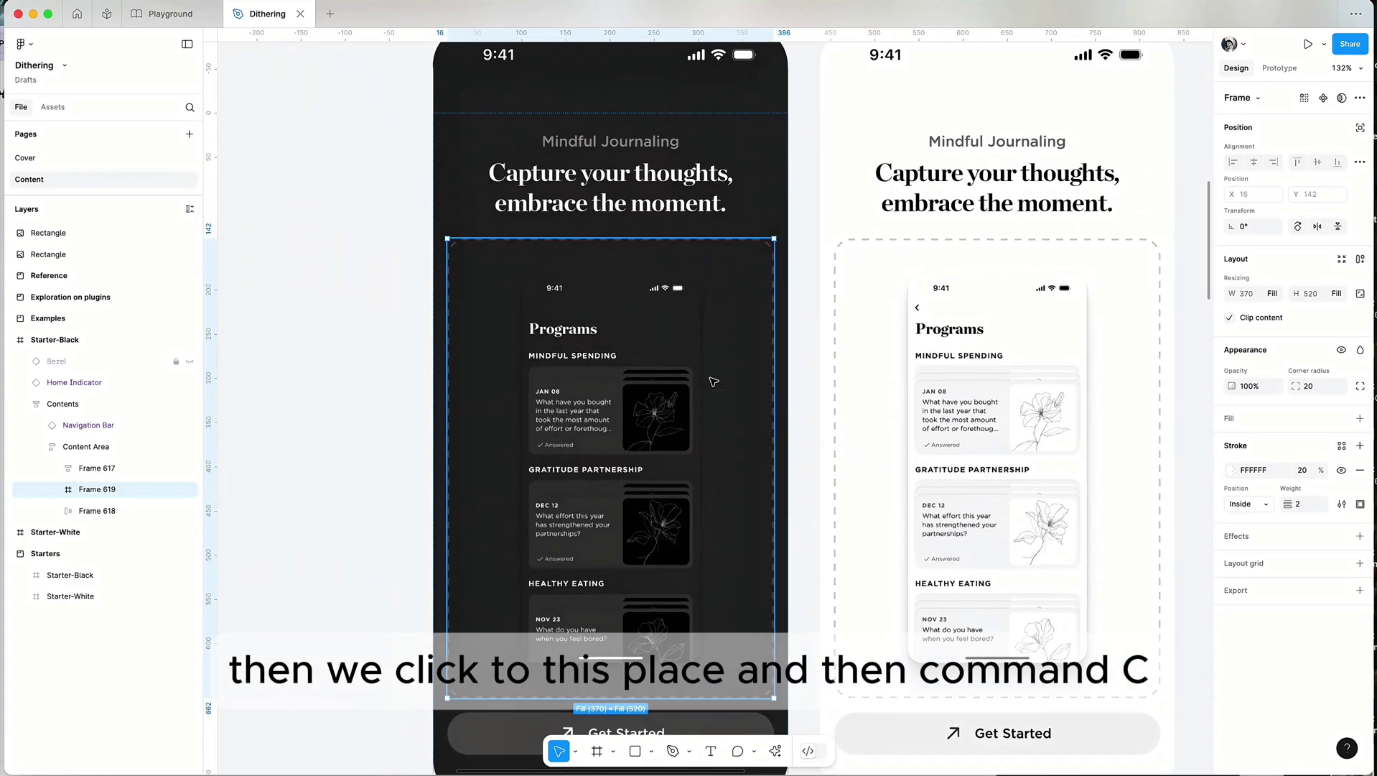
key("super+v")
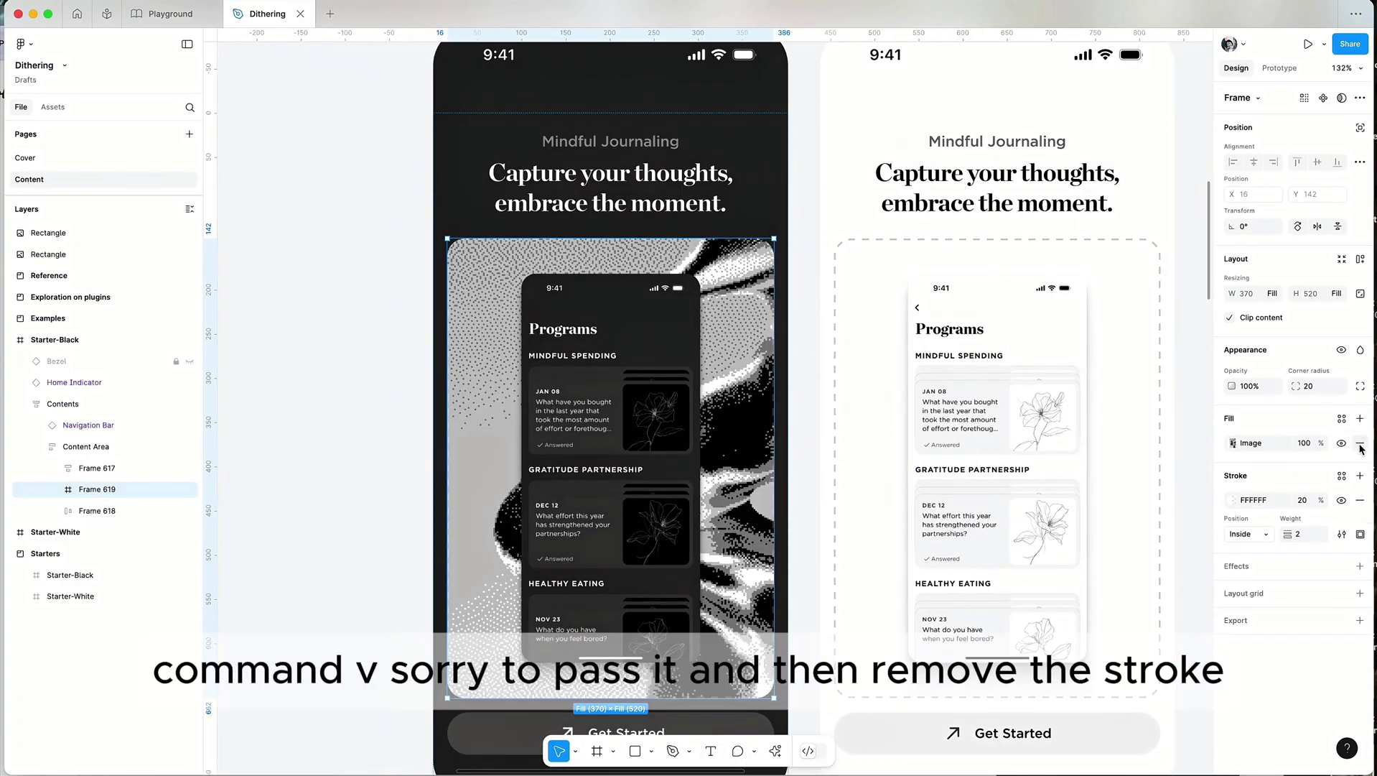
left_click(1361, 502)
scroll(477, 338, "down", 5)
left_click(583, 102)
scroll(583, 102, "down", 3)
scroll(583, 102, "left", 5)
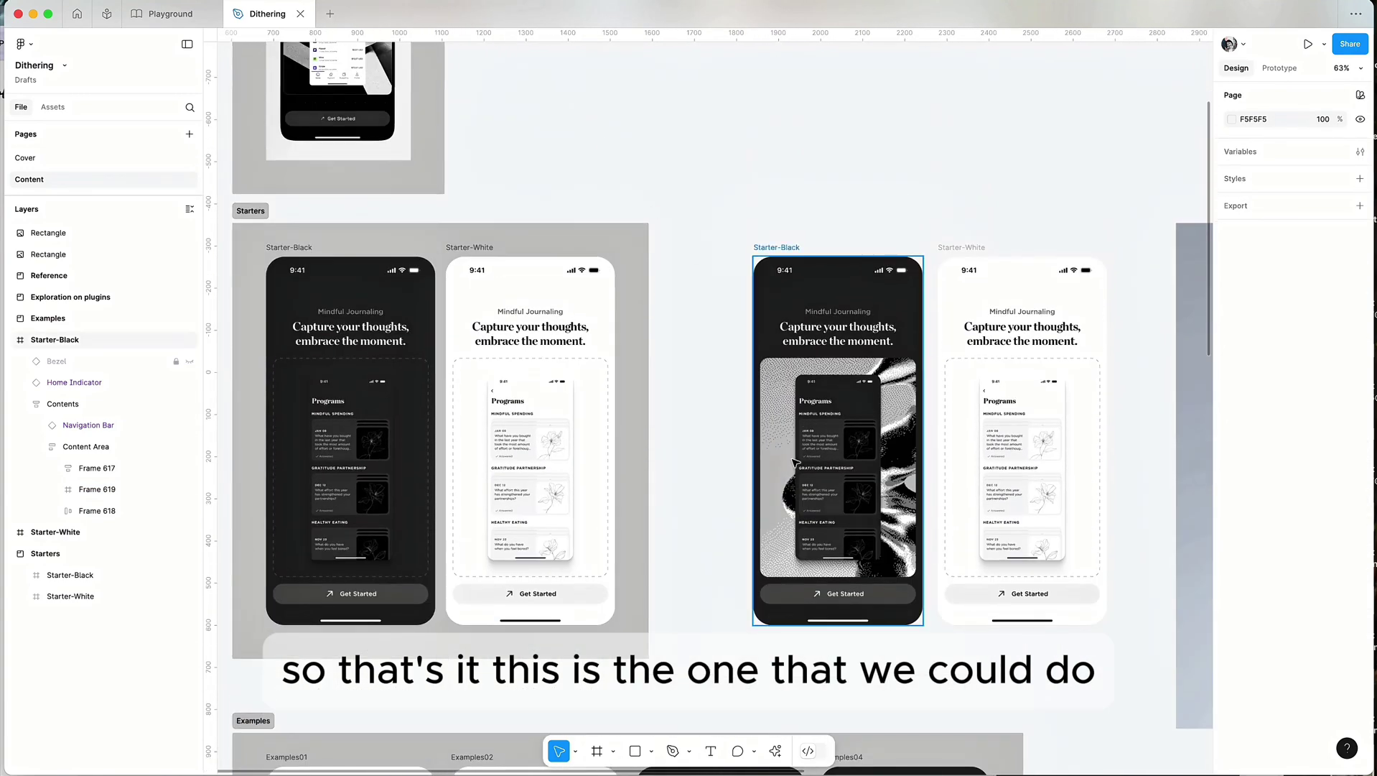
Select the dithered chrome image and add a new fill at 100% opacity
scroll(862, 417, "right", 10)
scroll(891, 400, "down", 5)
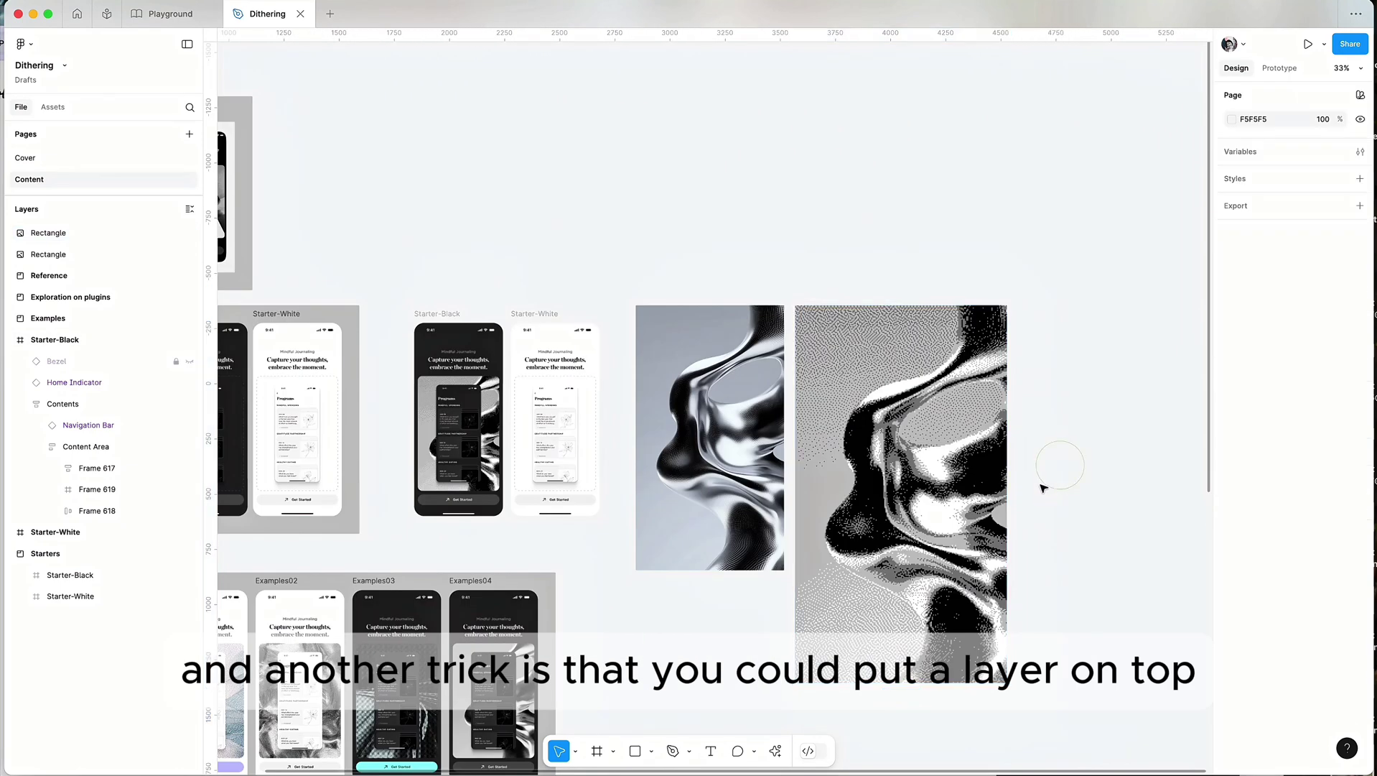
left_click_drag(797, 307, 922, 553)
key("Delete")
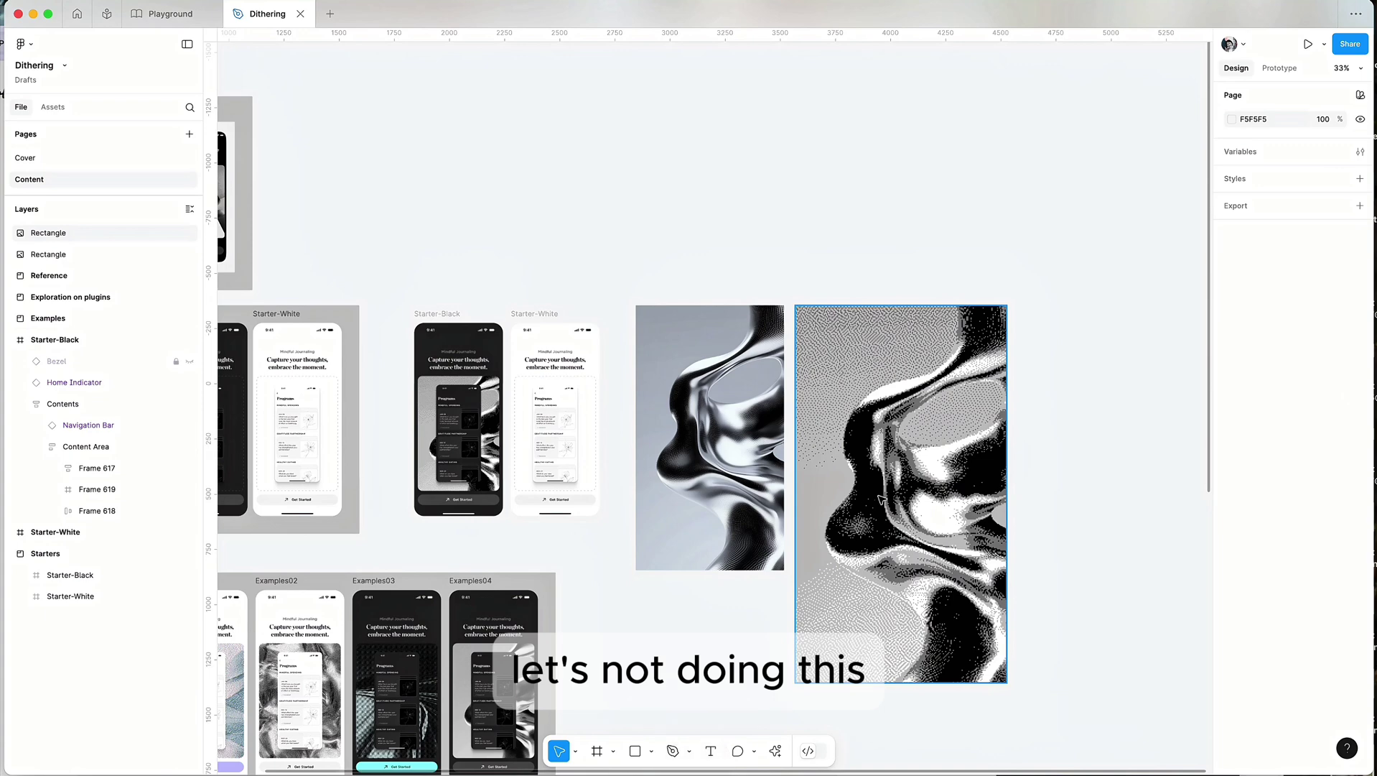
left_click(891, 495)
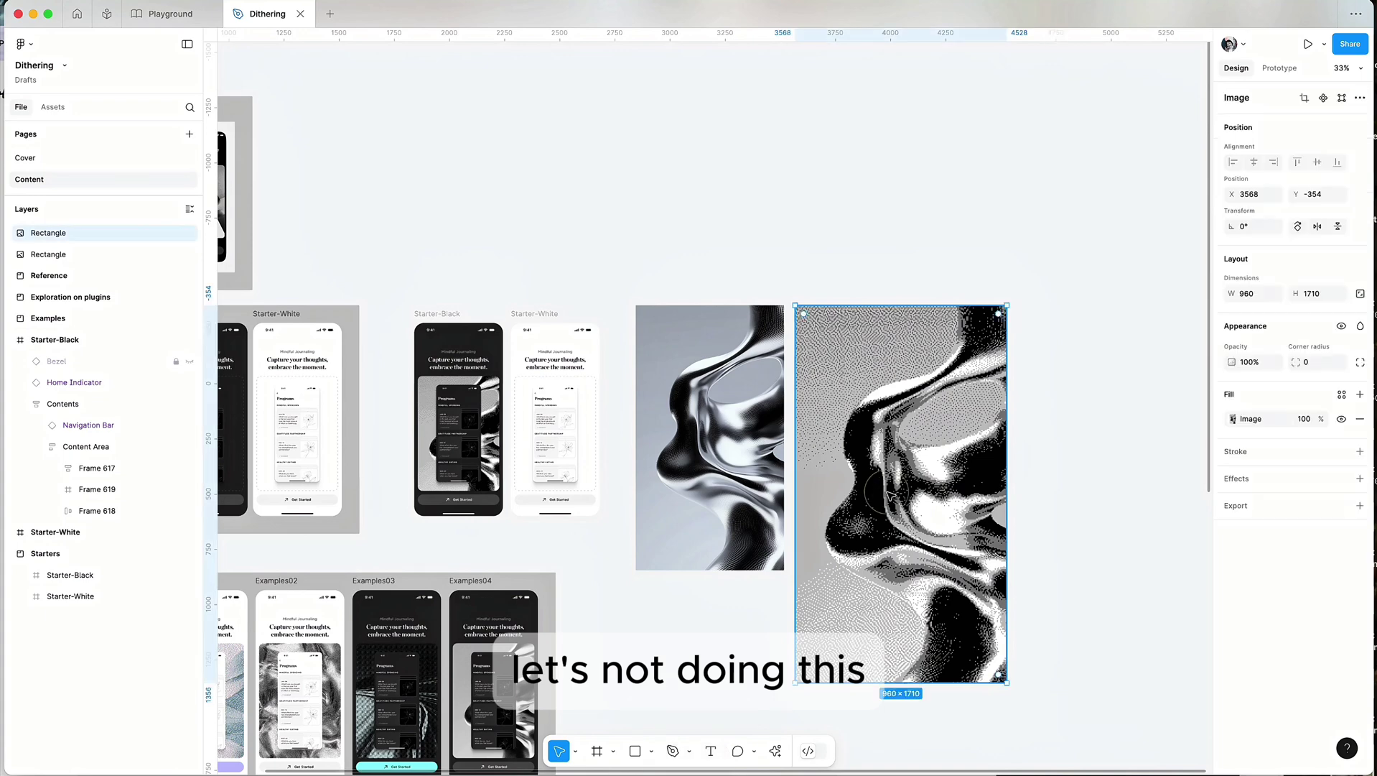
left_click(1359, 395)
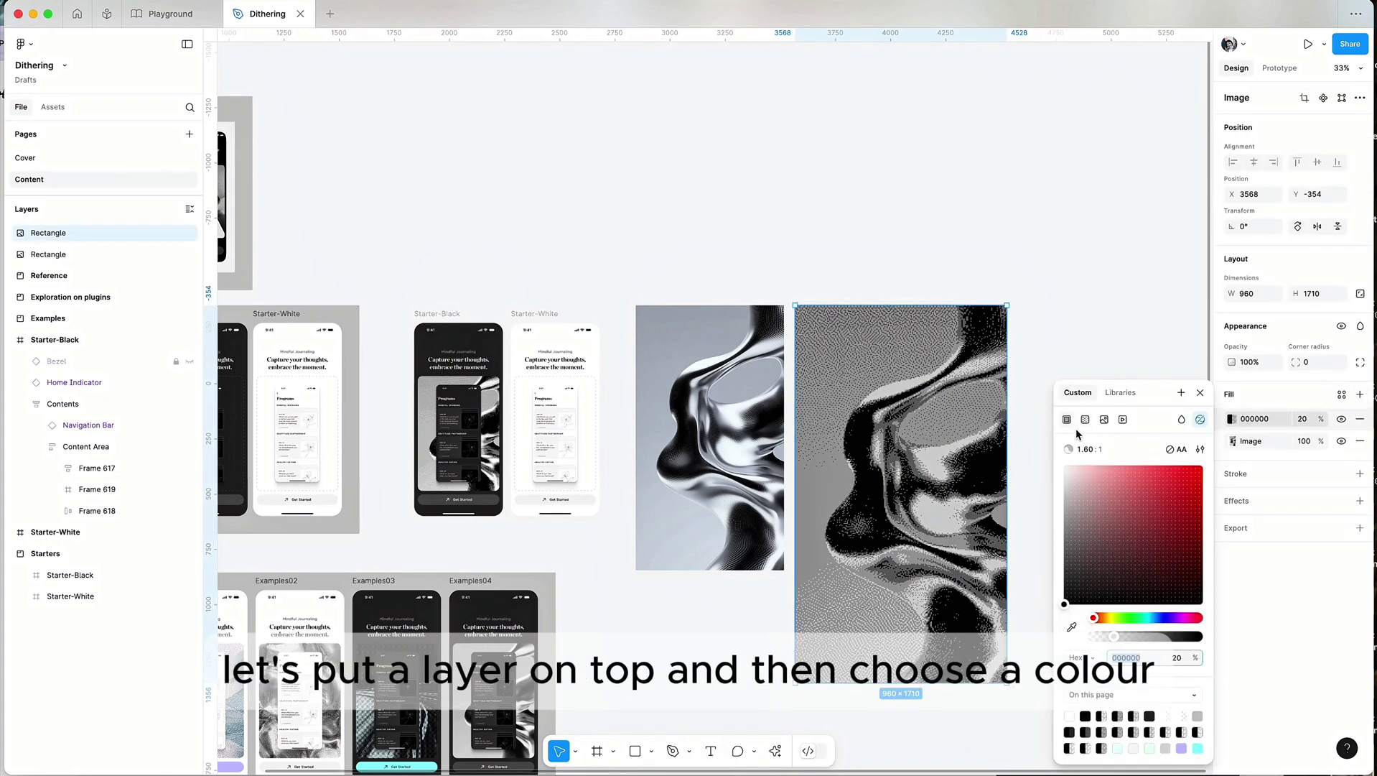
left_click(1303, 419)
type("100")
key("Return")
Set the new fill to cyan 75E6FF with Color burn blending
left_click(1233, 419)
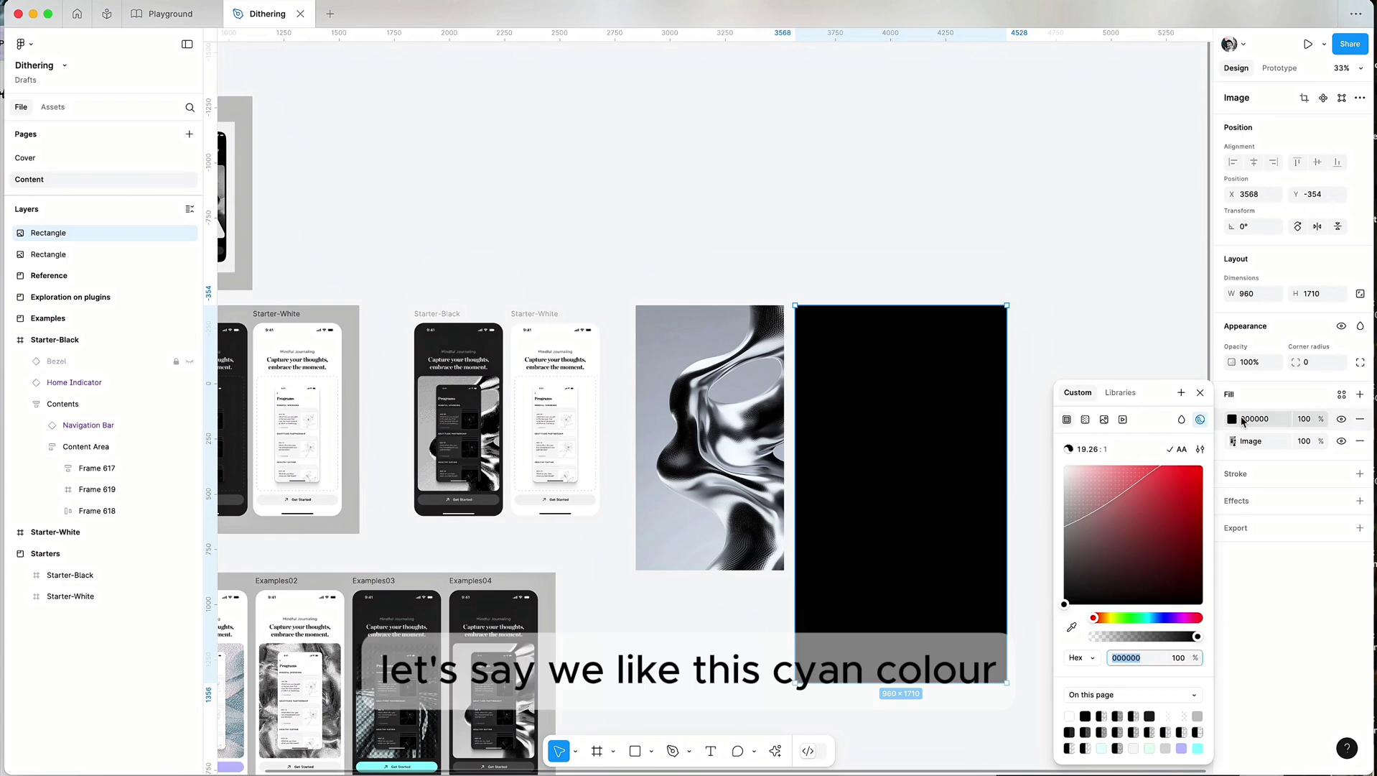
left_click(1149, 619)
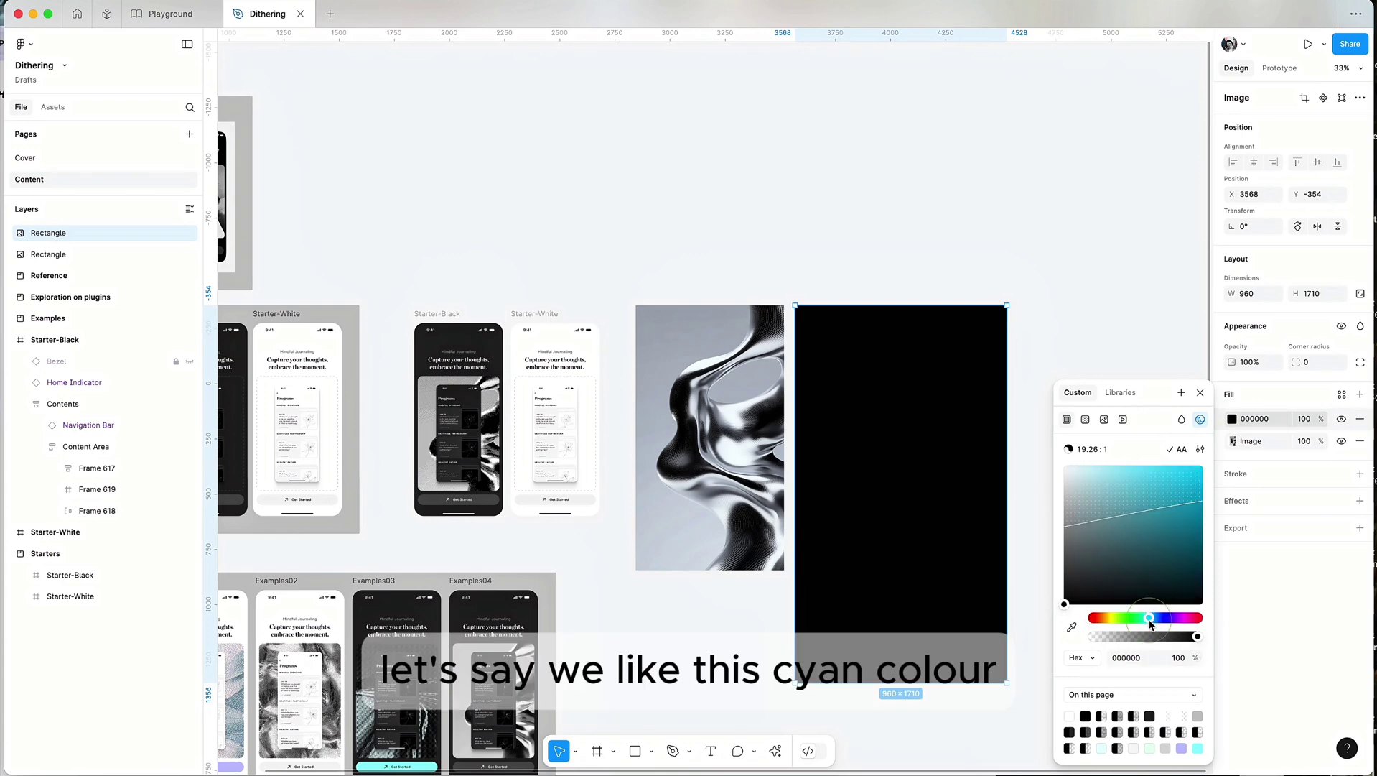
left_click_drag(1174, 486, 1138, 467)
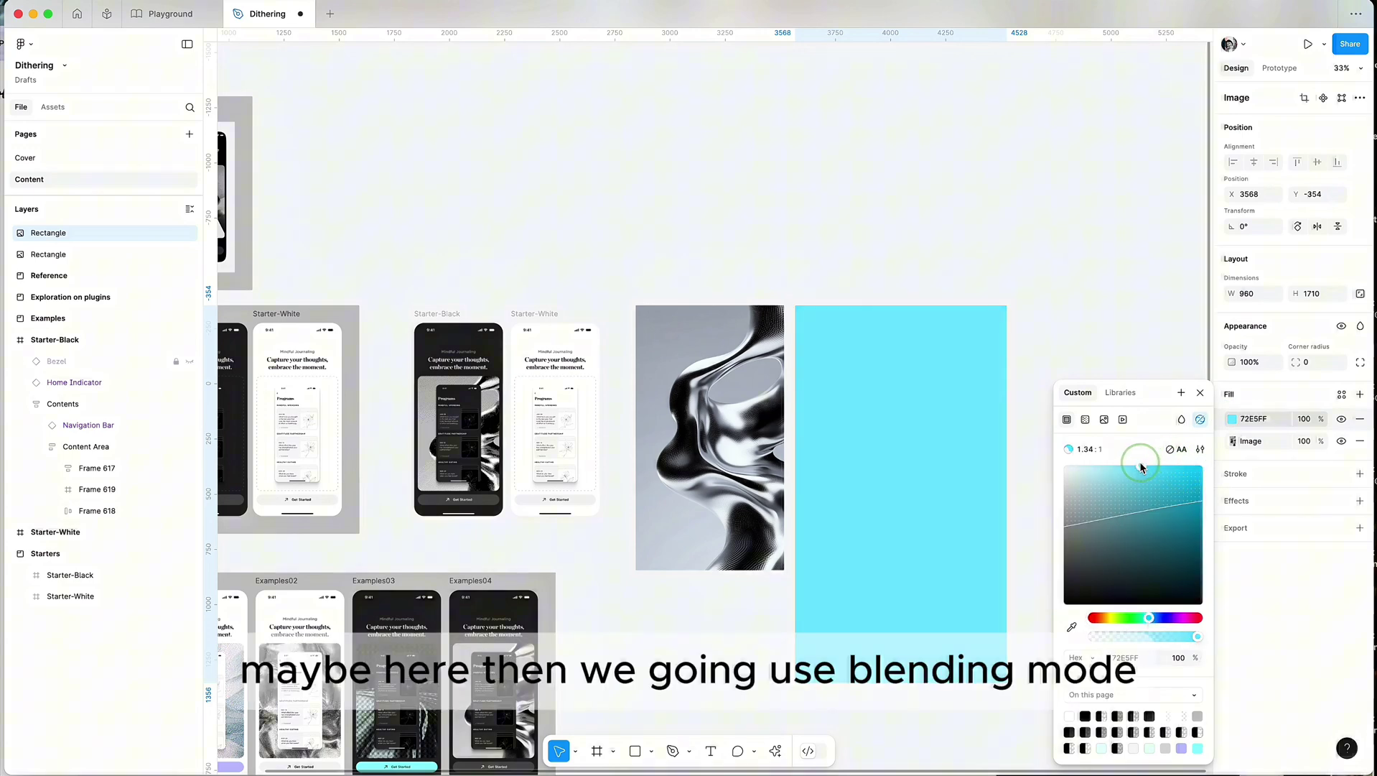
left_click(1183, 421)
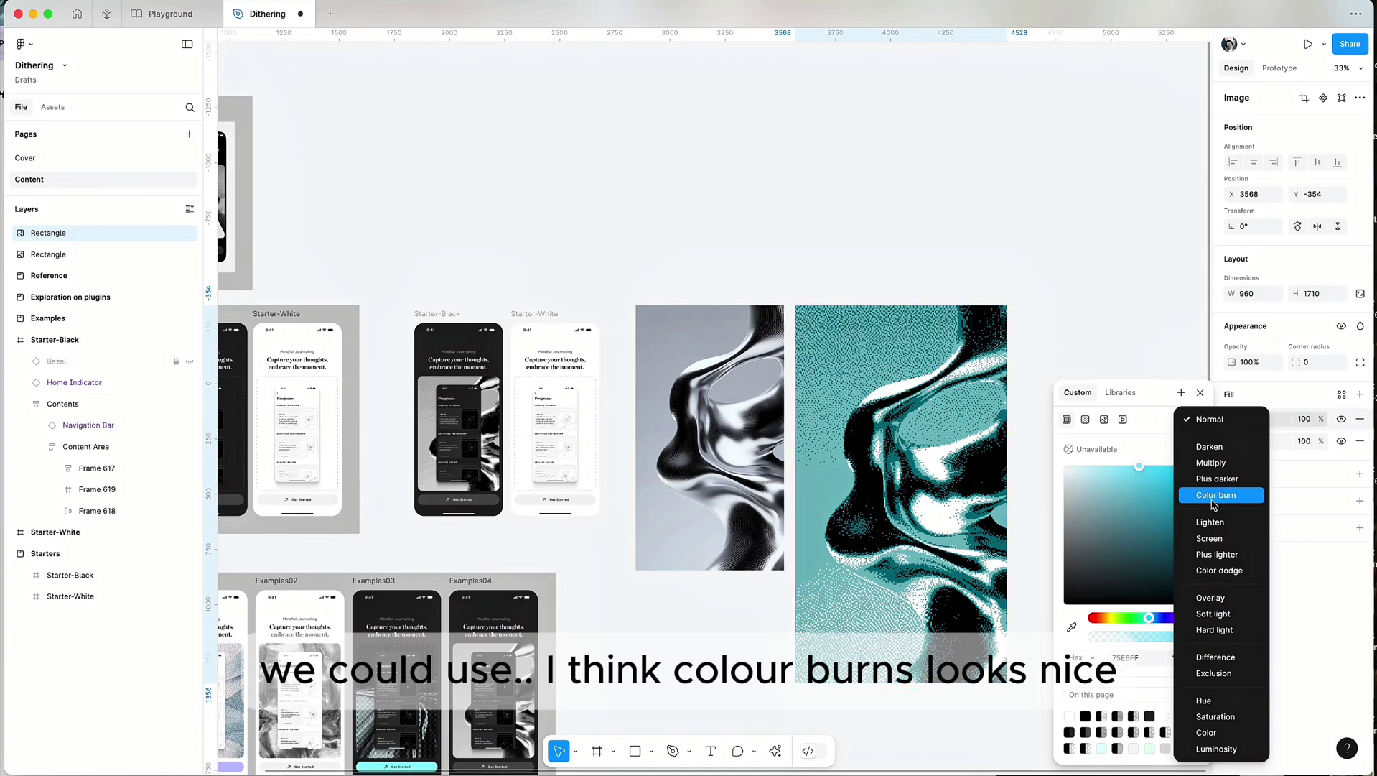
left_click(1212, 502)
Paste the cyan Color burn fill onto Starter-Black's content frame at 70% opacity
left_click(1200, 393)
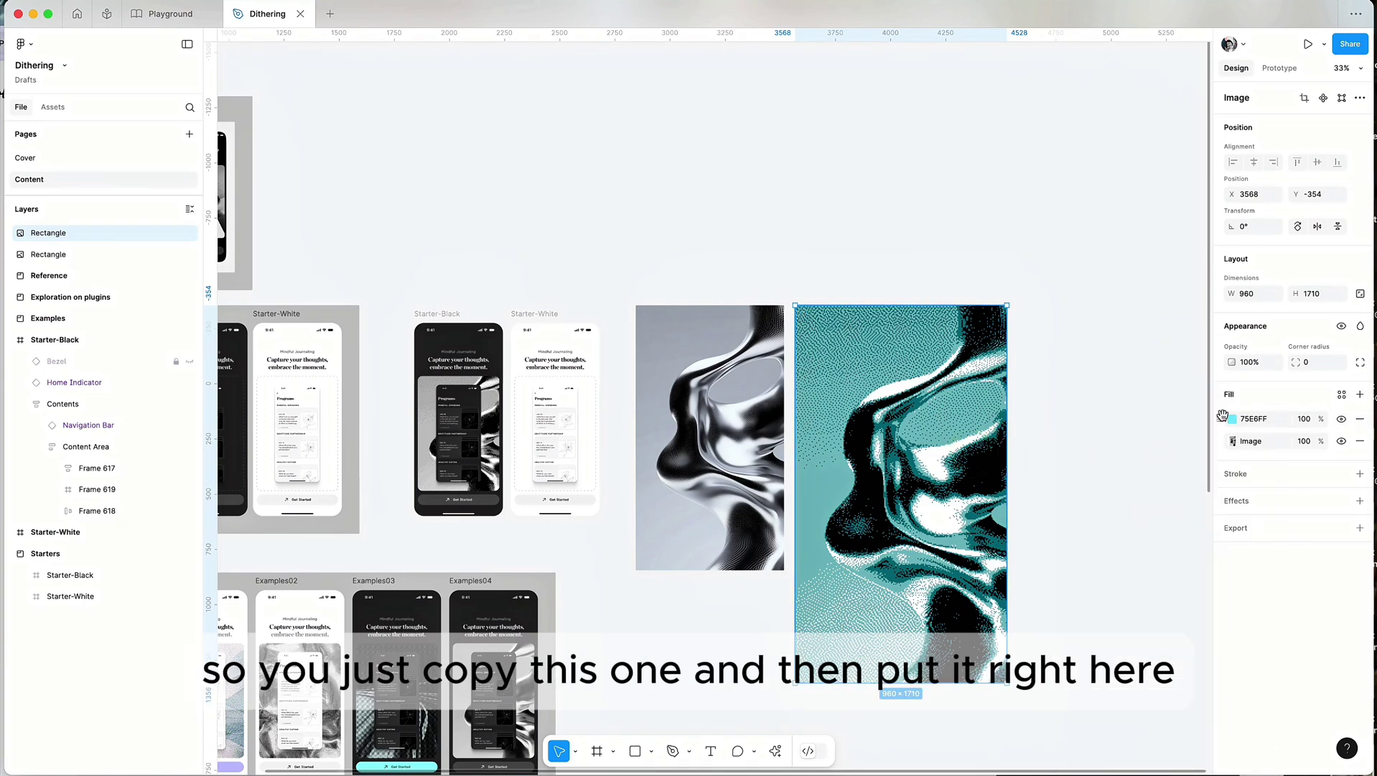
key("super+c")
scroll(718, 431, "left", 5)
left_click(712, 395, "super")
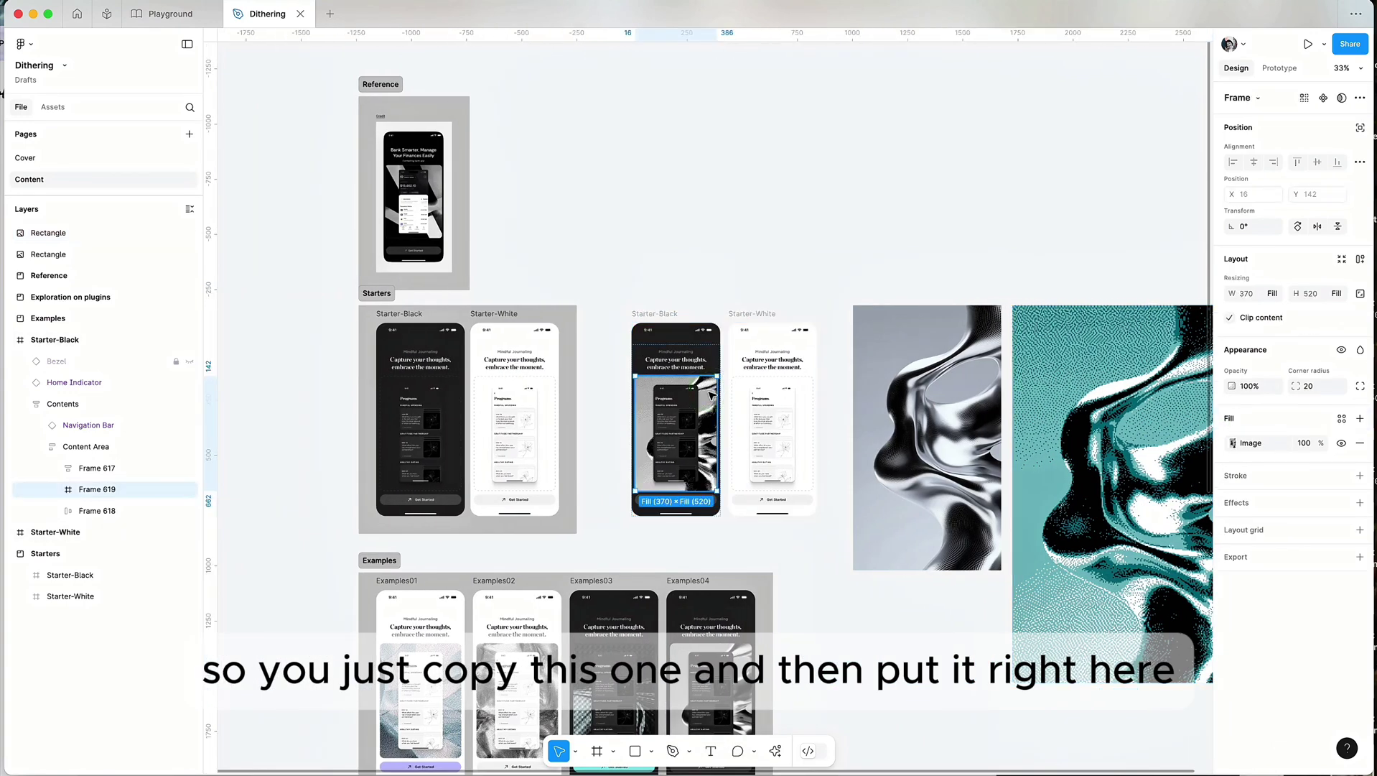
key("super+v")
scroll(712, 395, "up", 3)
left_click(1304, 442)
type("70")
key("Return")
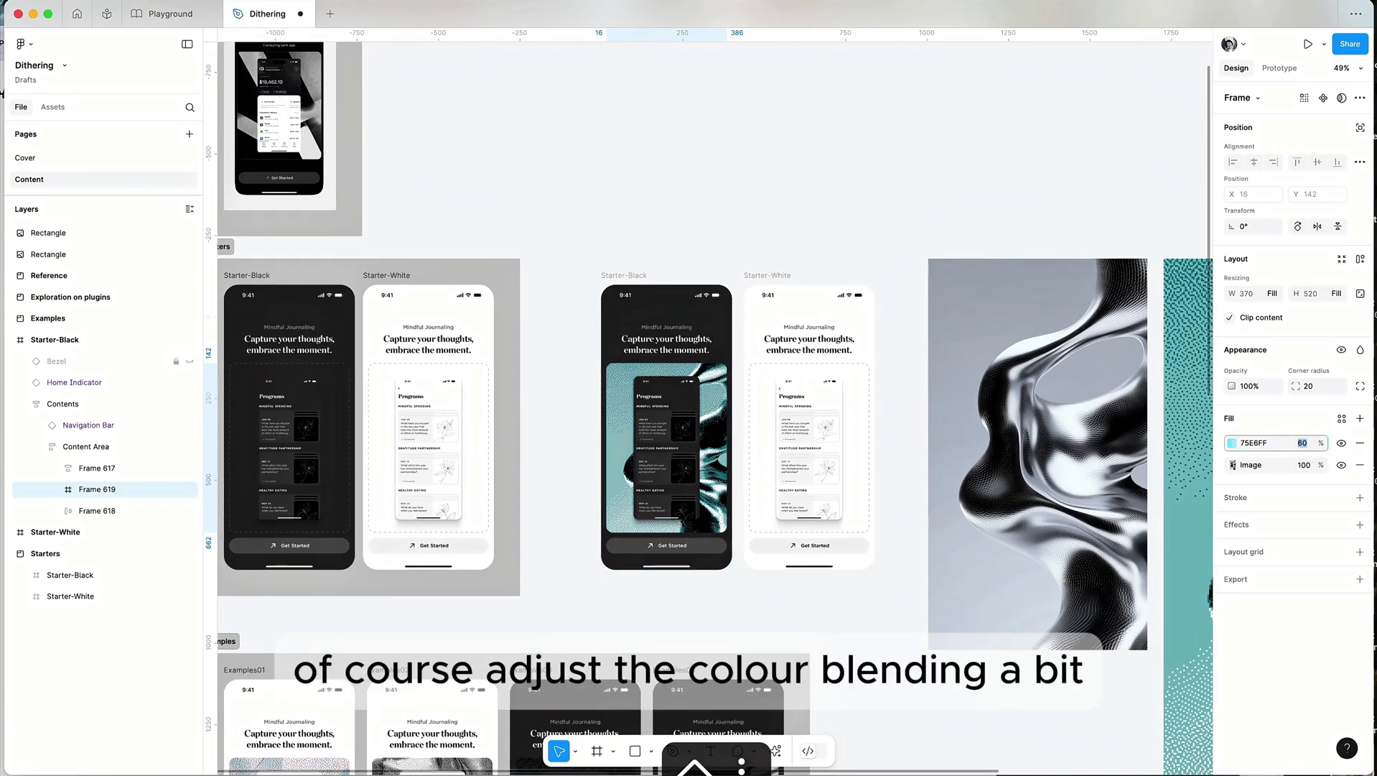
Lighten the content frame's tint colour to a paler cyan BEF2FD
left_click(825, 174)
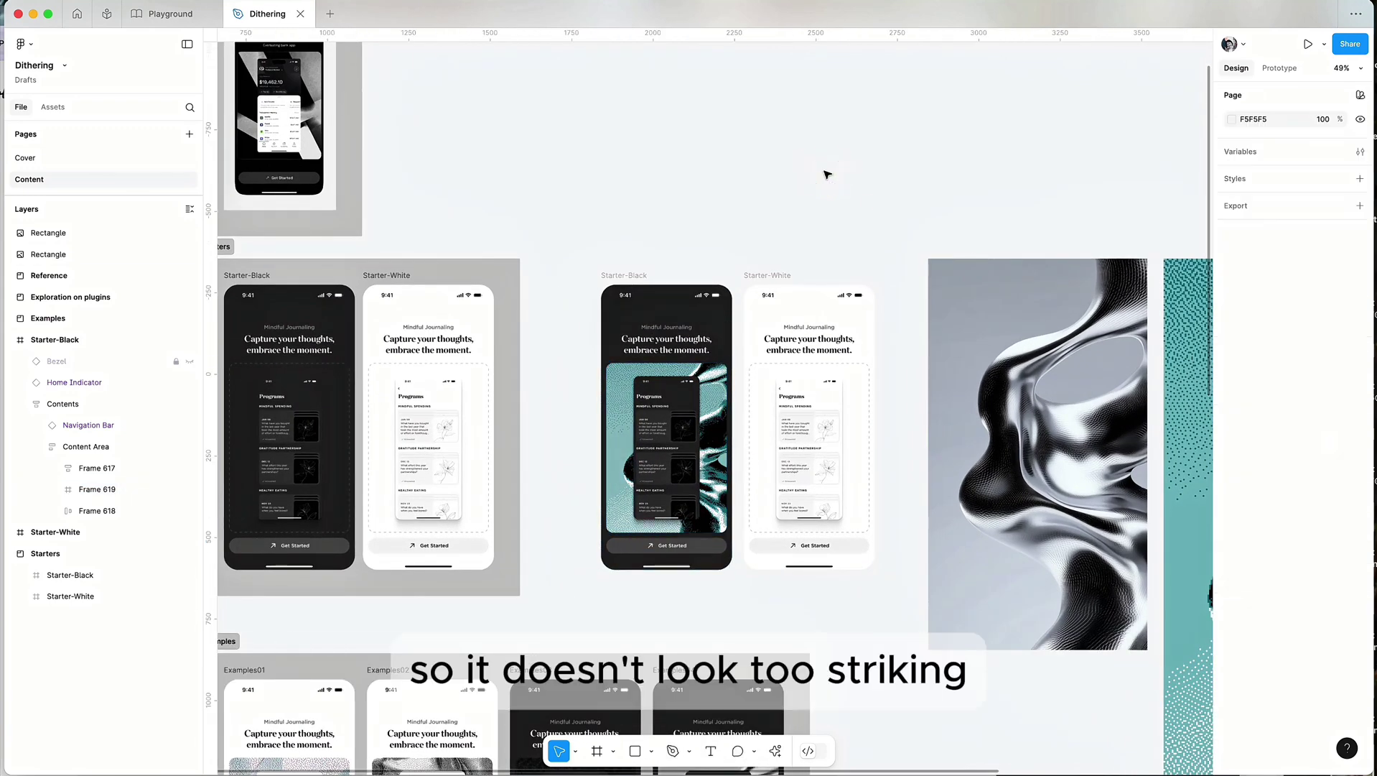
scroll(718, 431, "right", 2)
left_click(610, 445, "super")
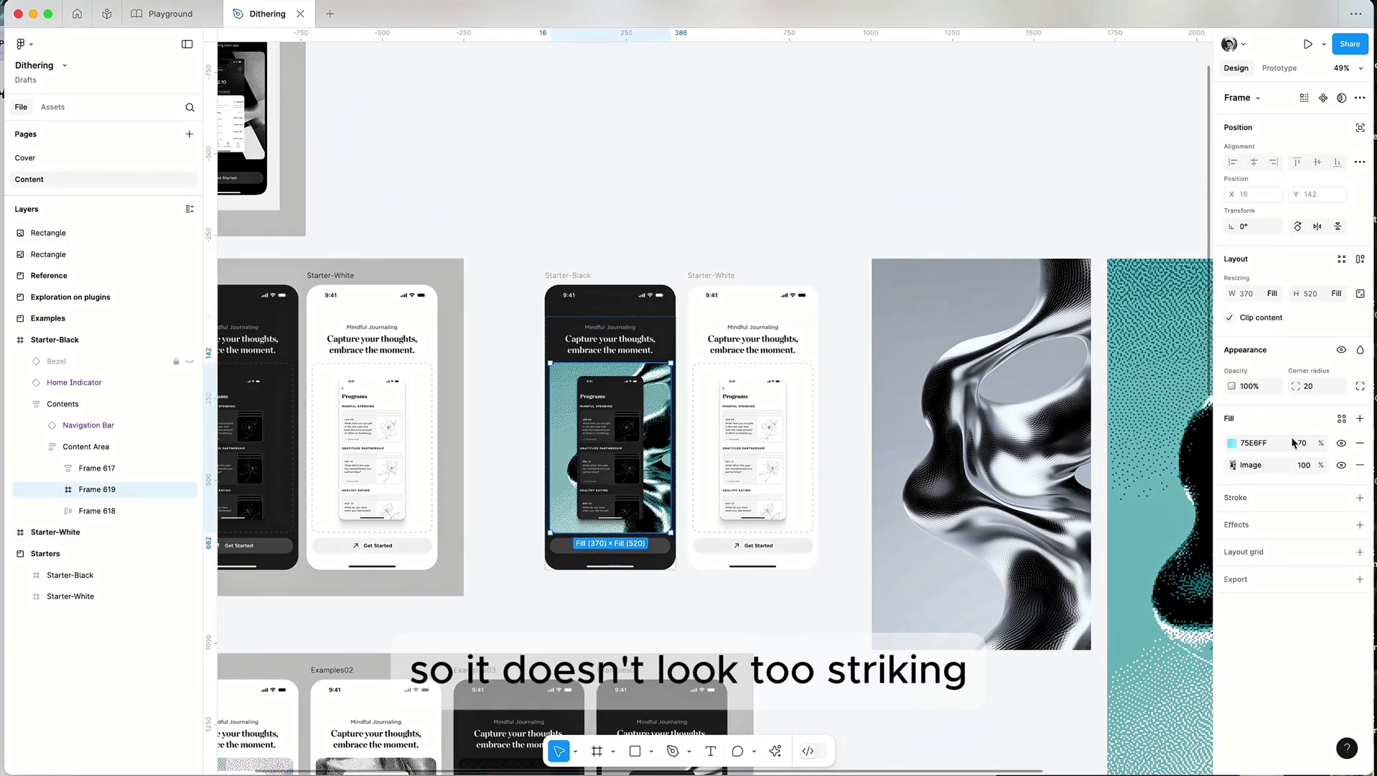
left_click(1232, 442)
left_click_drag(1139, 468, 1124, 465)
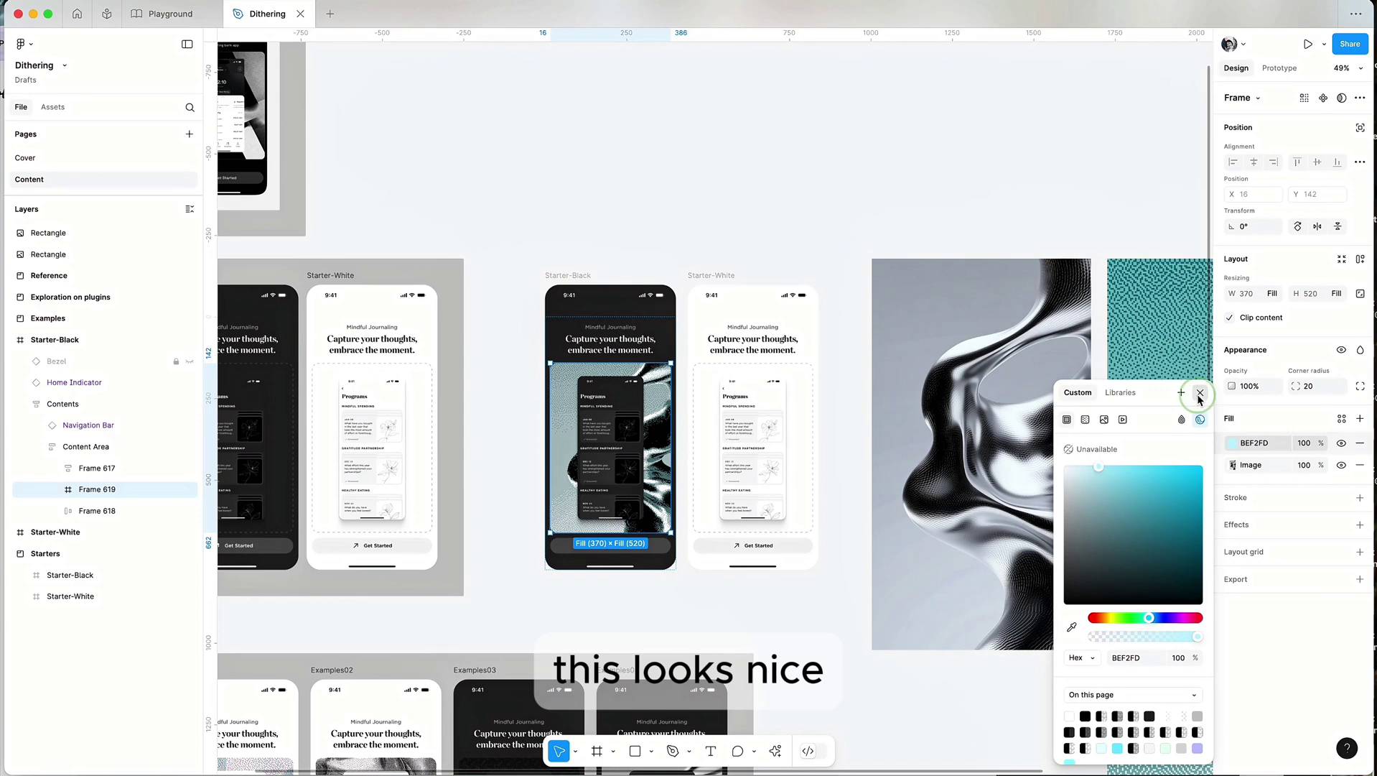
left_click(892, 240)
scroll(934, 323, "down", 3)
scroll(990, 404, "right", 4)
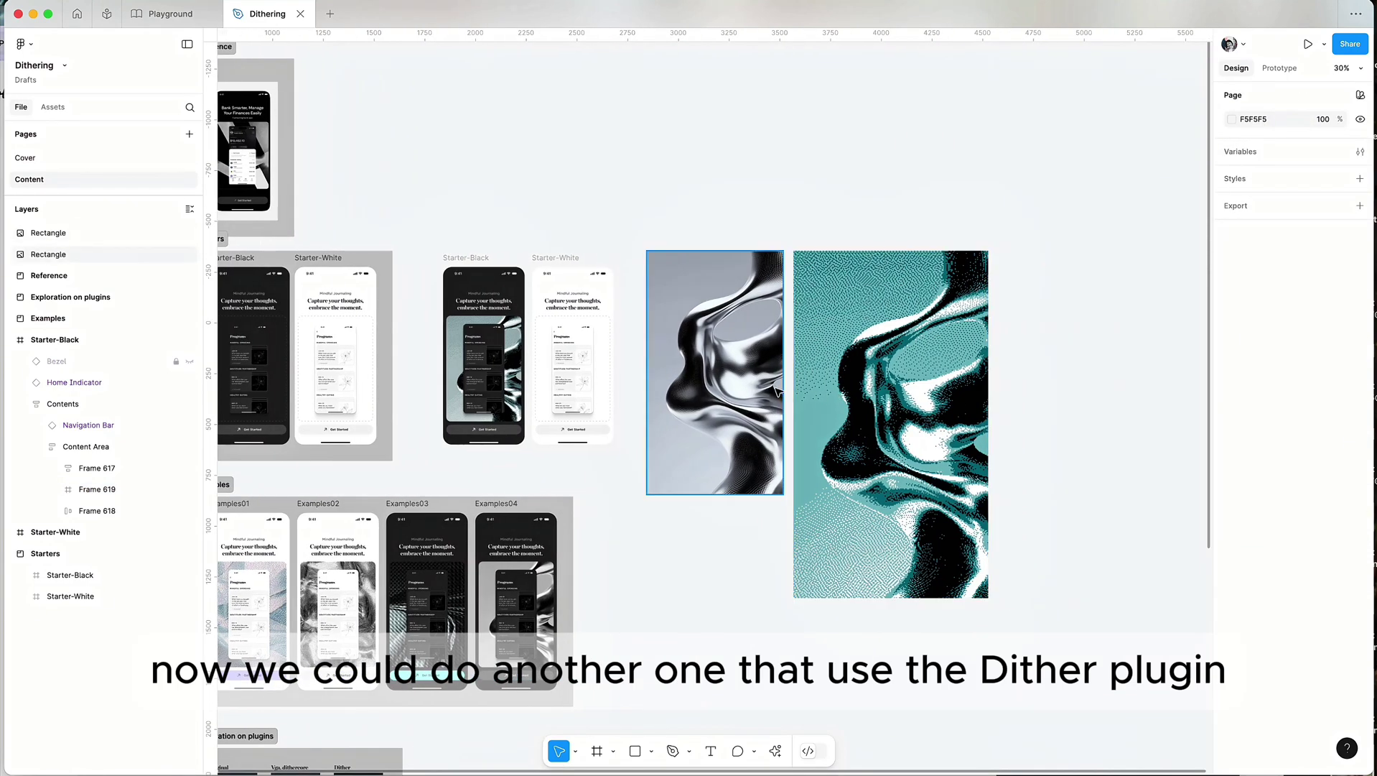
Duplicate the grey chrome image and pick Bayer dithering after comparing Jarvis-Judice-Ninke, Atkinson and Noise
left_click(722, 384)
left_click_drag(722, 385, 1074, 384)
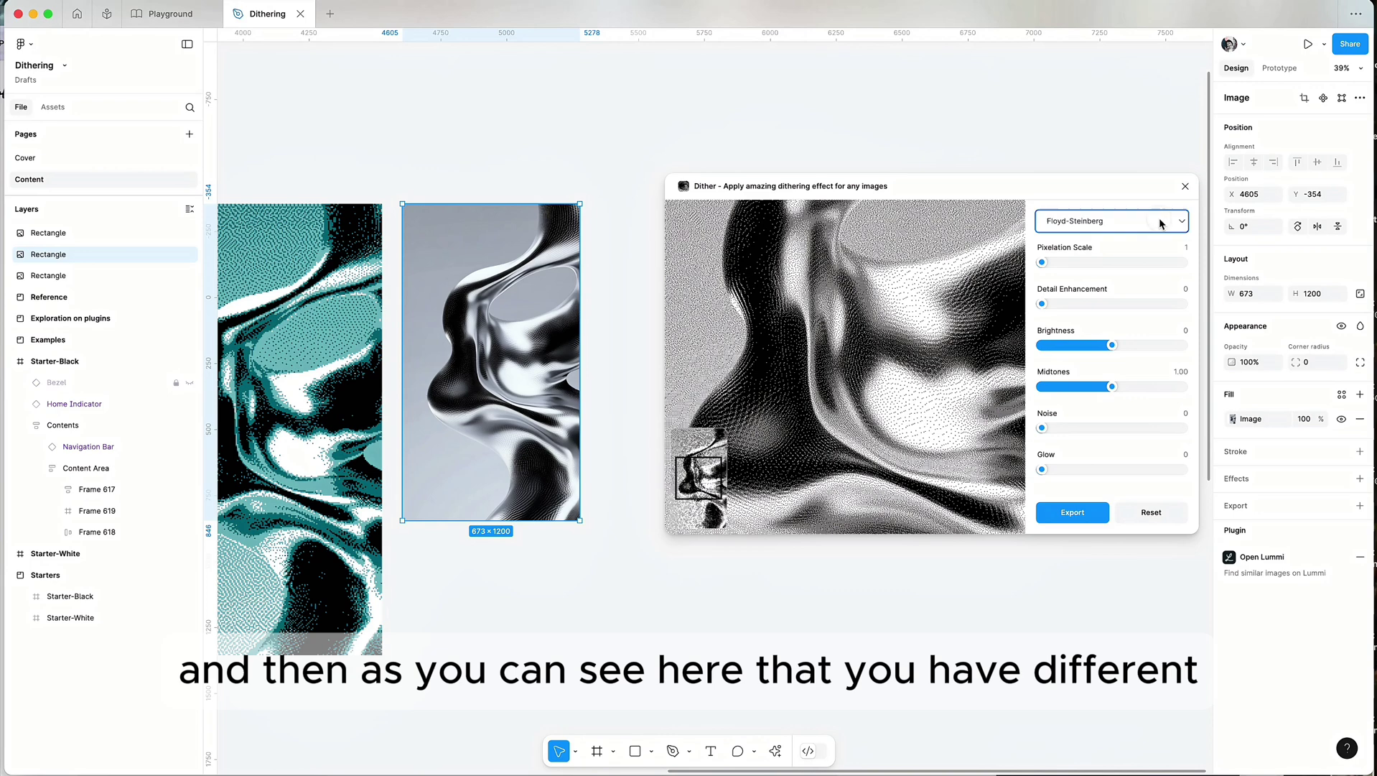
left_click(1161, 223)
left_click(1106, 237)
left_click(1109, 221)
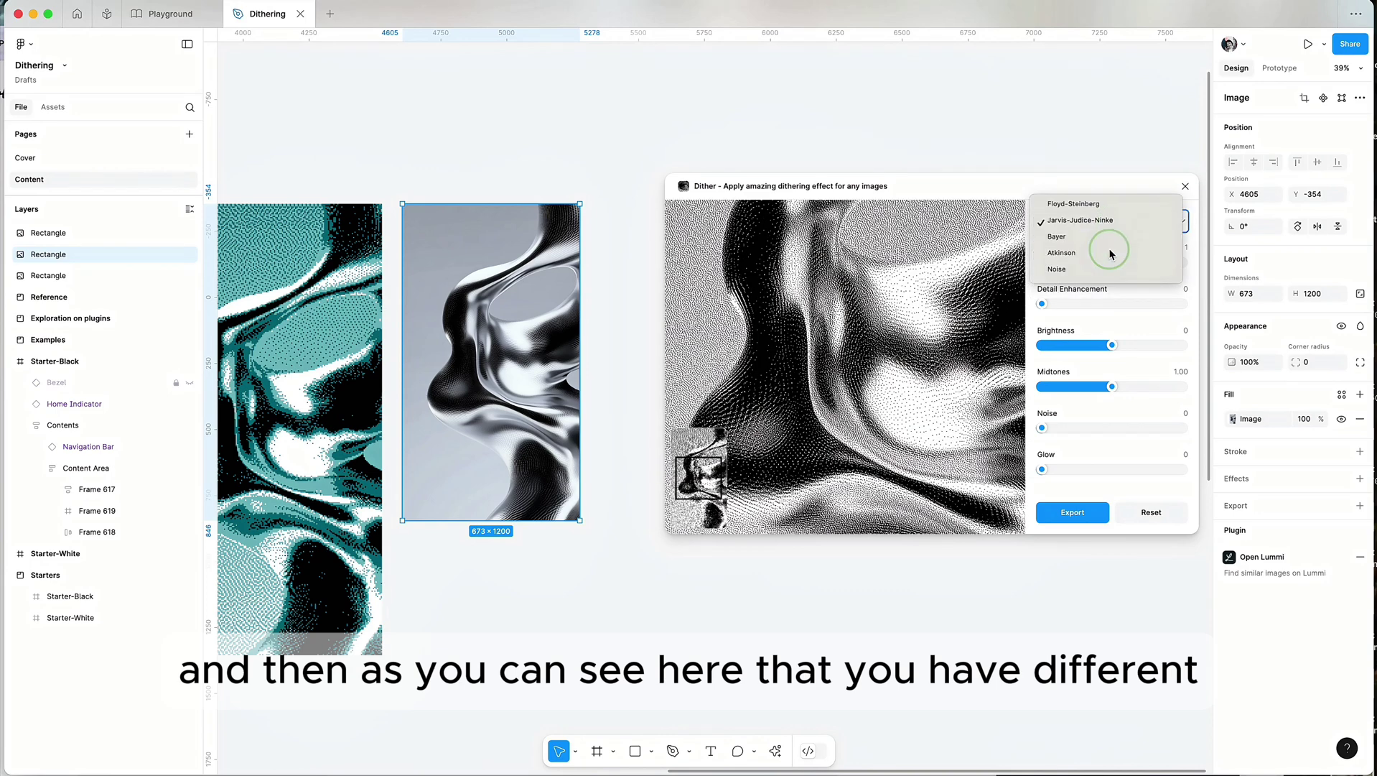
left_click(1109, 253)
left_click(1110, 221)
left_click(1106, 205)
left_click(1104, 221)
left_click(1103, 256)
left_click(1110, 221)
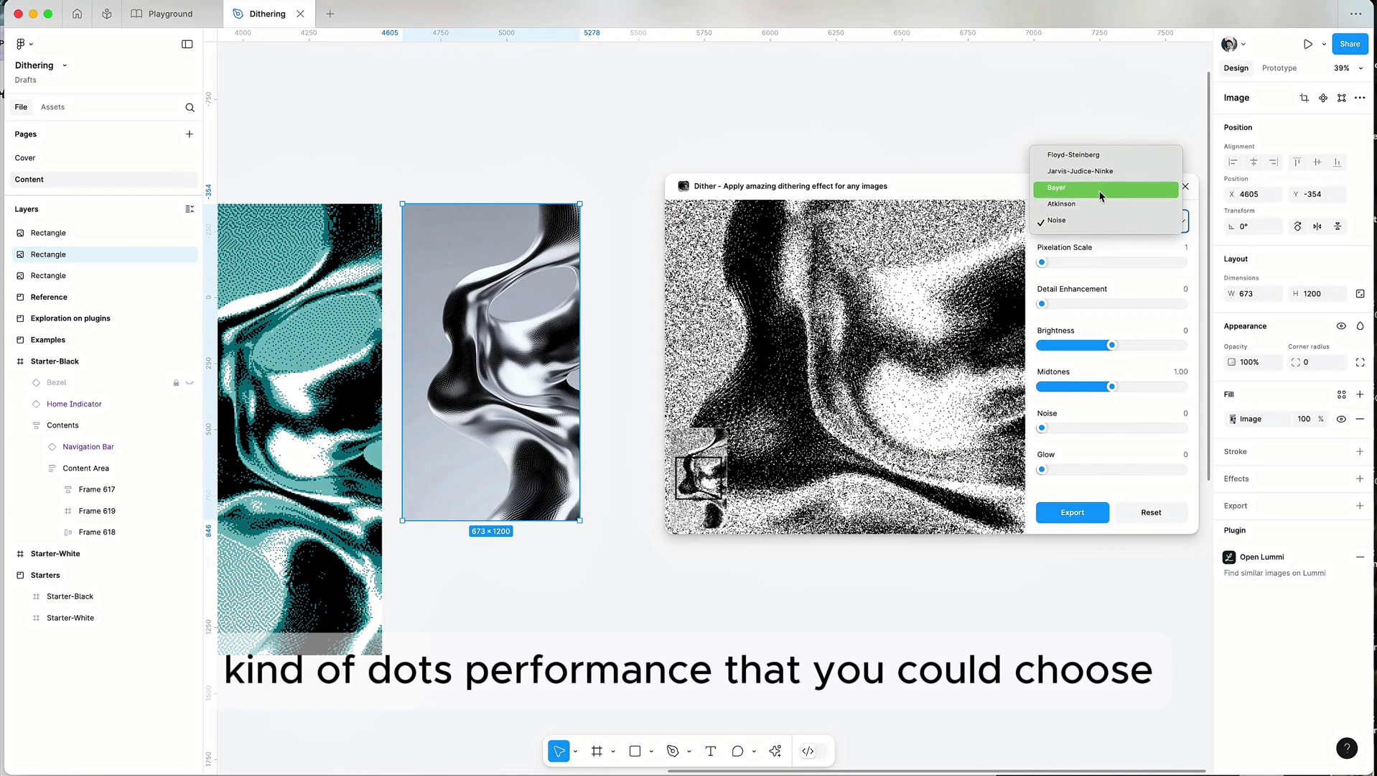
left_click(1102, 191)
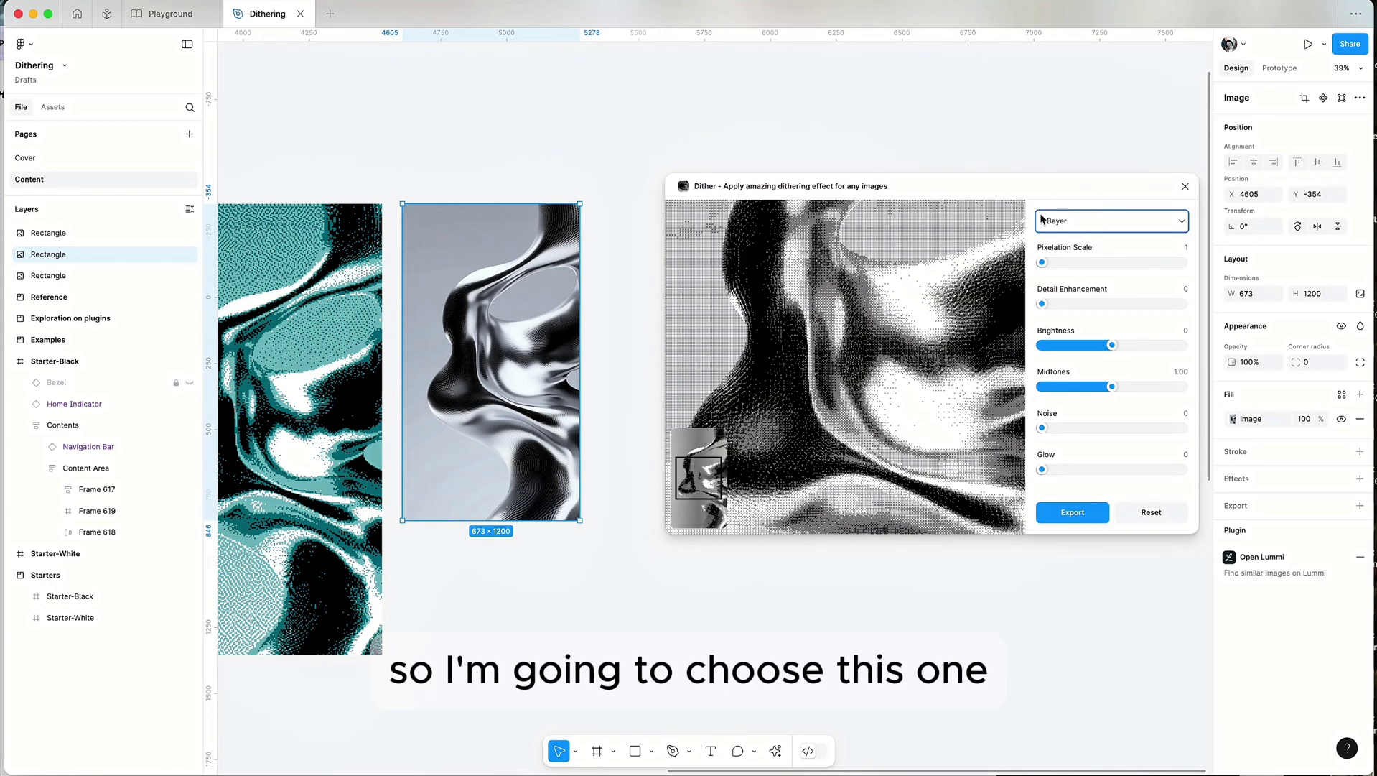
Tune the Bayer dither to brightness 16, midtones 0.78, noise 2 and glow 10
left_click_drag(1042, 262, 1060, 303)
scroll(695, 310, "right", 3)
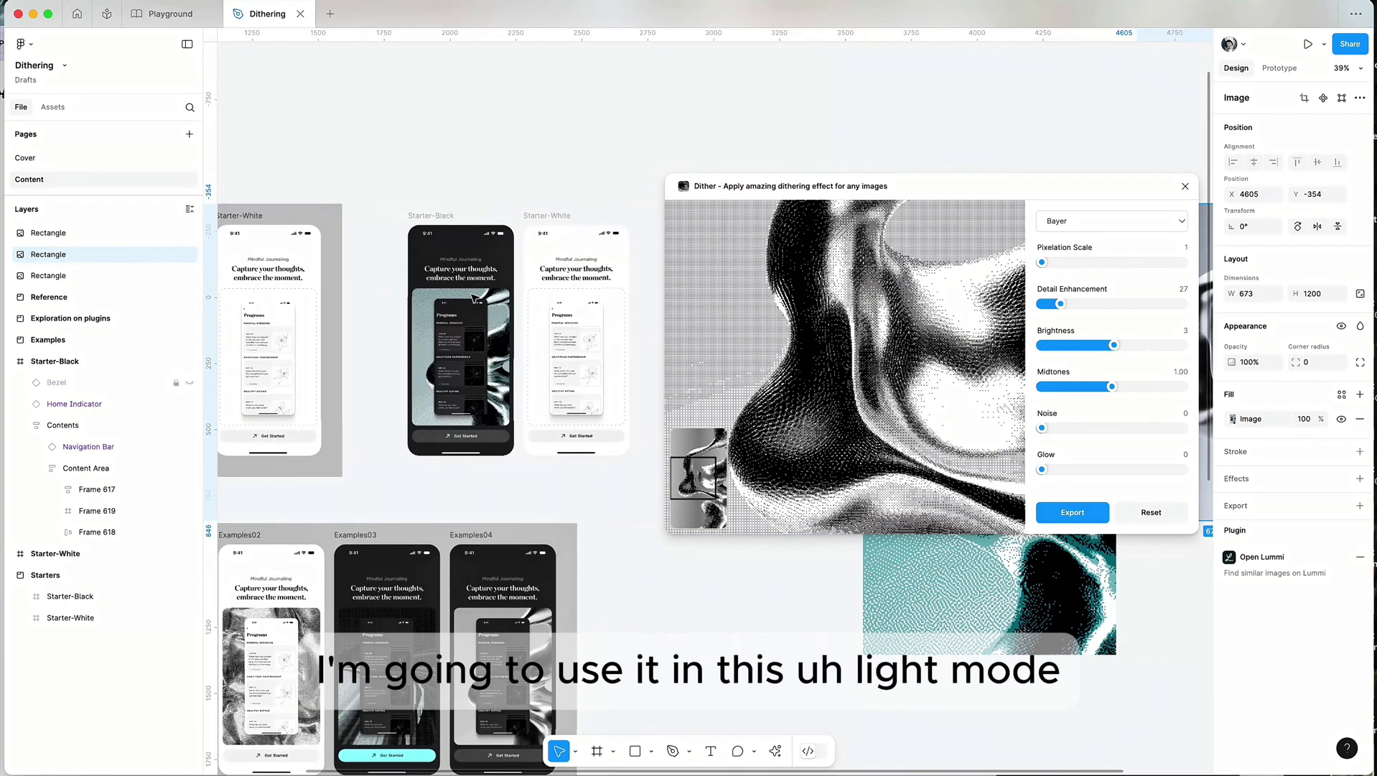
scroll(629, 268, "down", 2)
left_click_drag(1135, 350, 1095, 388)
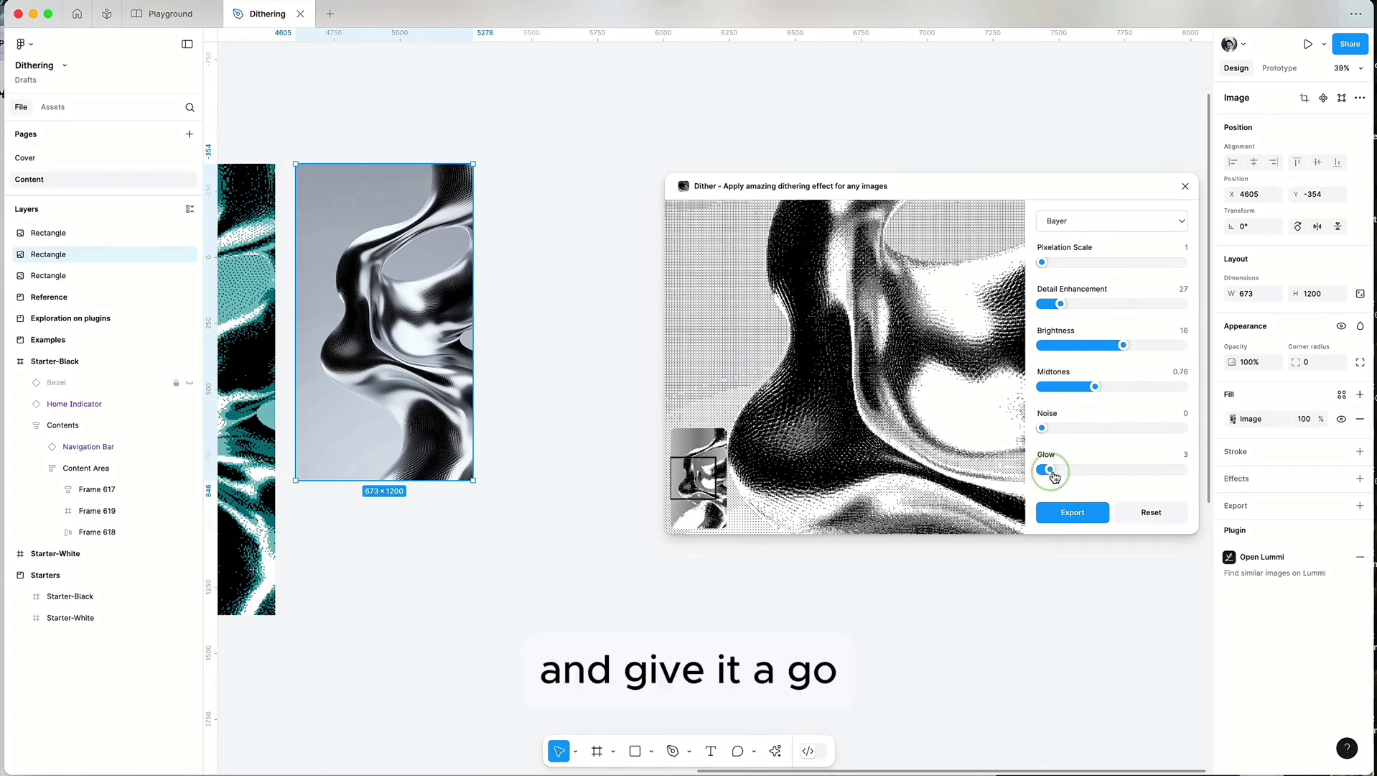
left_click_drag(1058, 477, 1070, 470)
left_click_drag(1042, 427, 1044, 429)
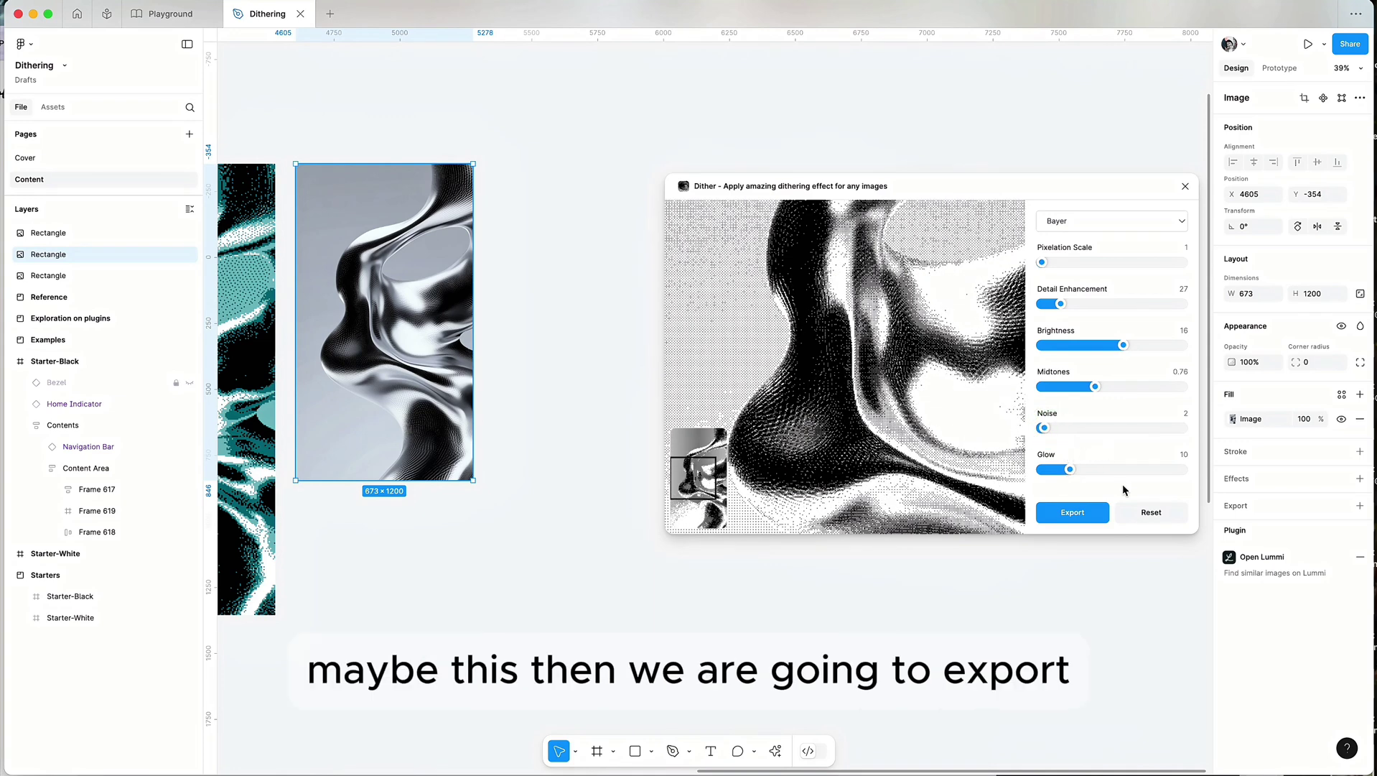
Apply the Bayer dither to the duplicated image and close the Dither plugin
left_click(1071, 514)
scroll(365, 326, "left", 5)
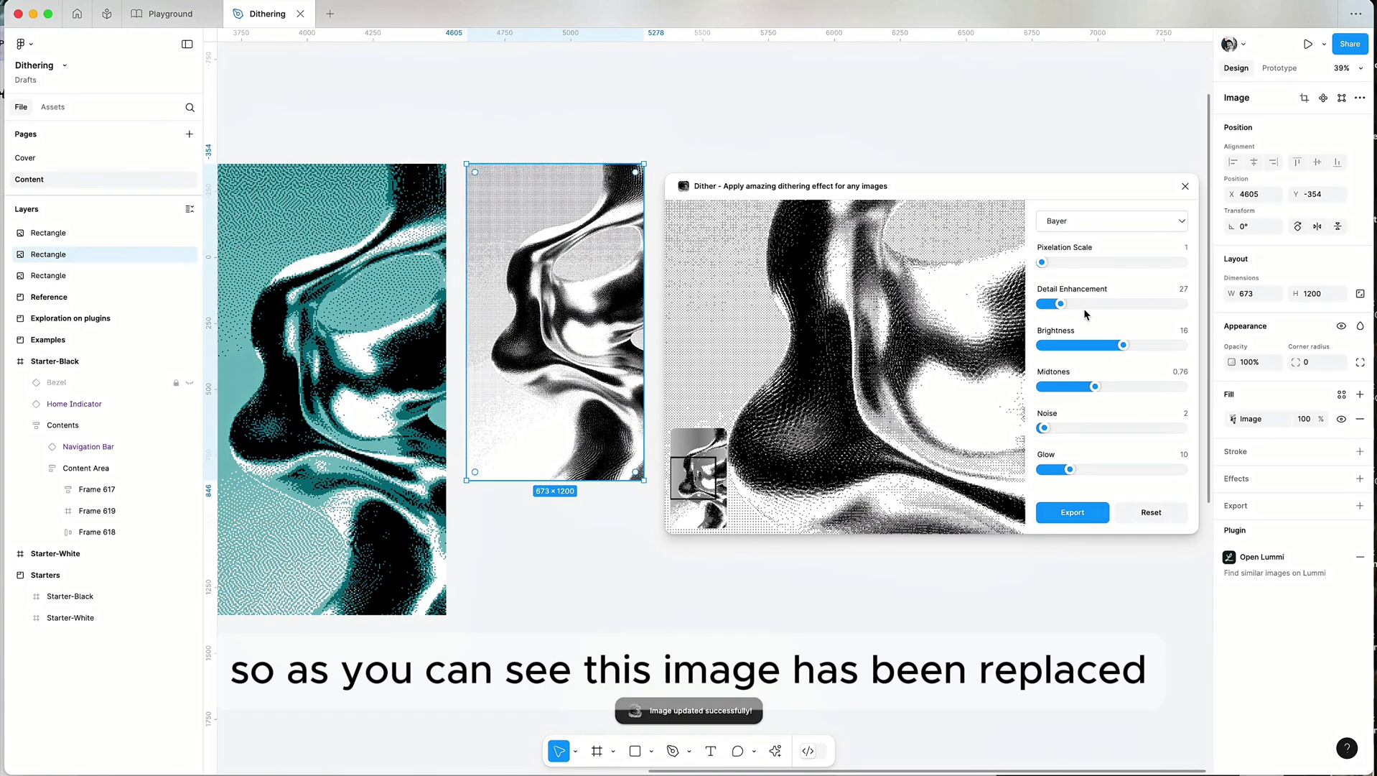
left_click(1185, 187)
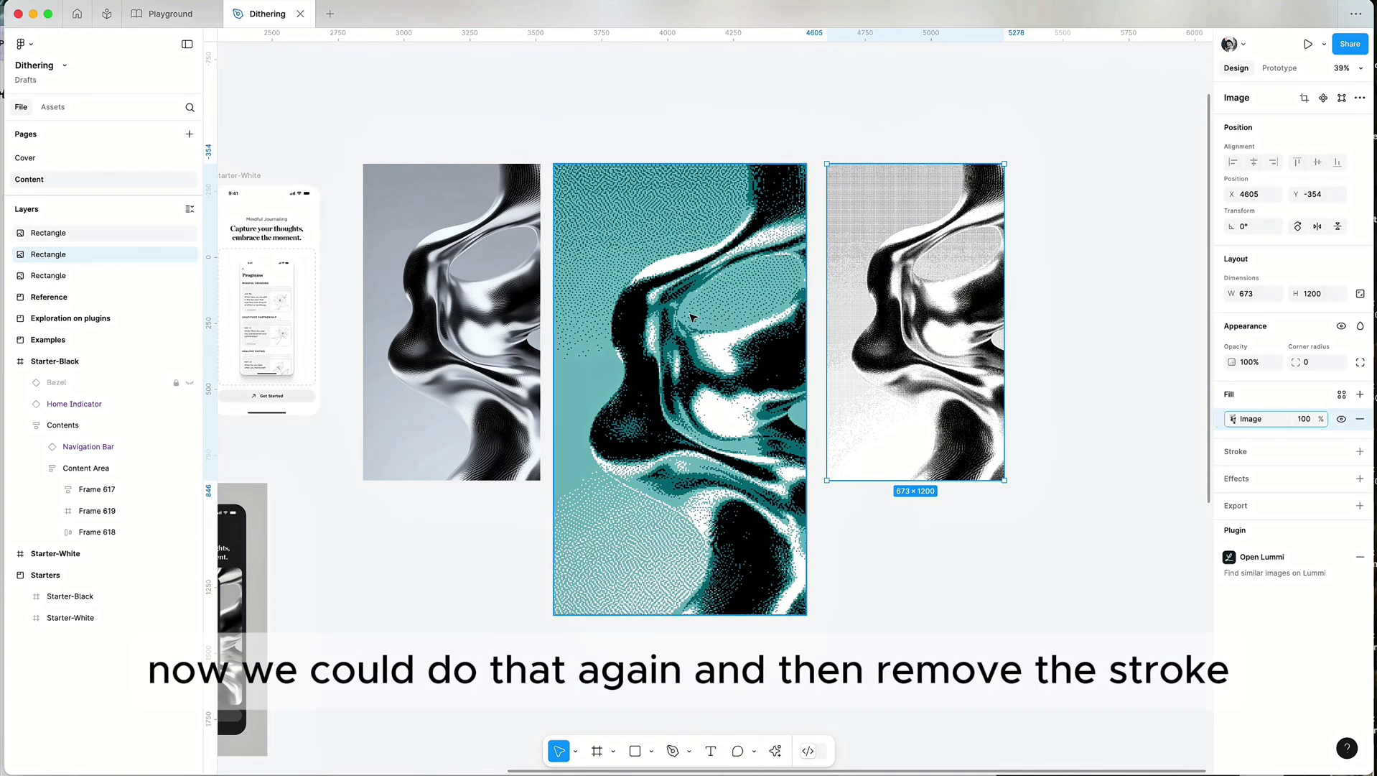
scroll(613, 302, "left", 4)
scroll(583, 286, "up", 2)
Change the content frame tint's blend mode and lighten its colour to EFFBFE
left_click(583, 285, "super")
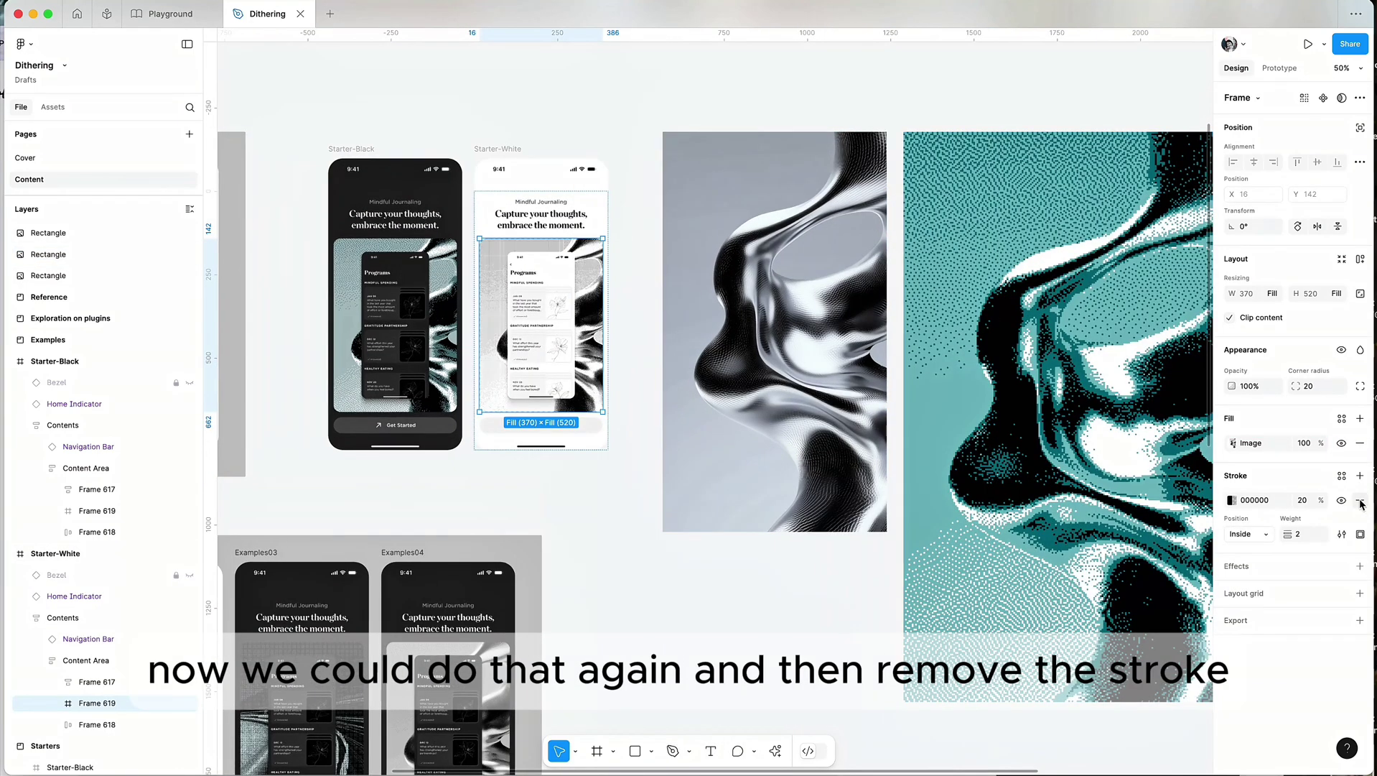
scroll(503, 310, "up", 3)
left_click(502, 310, "super")
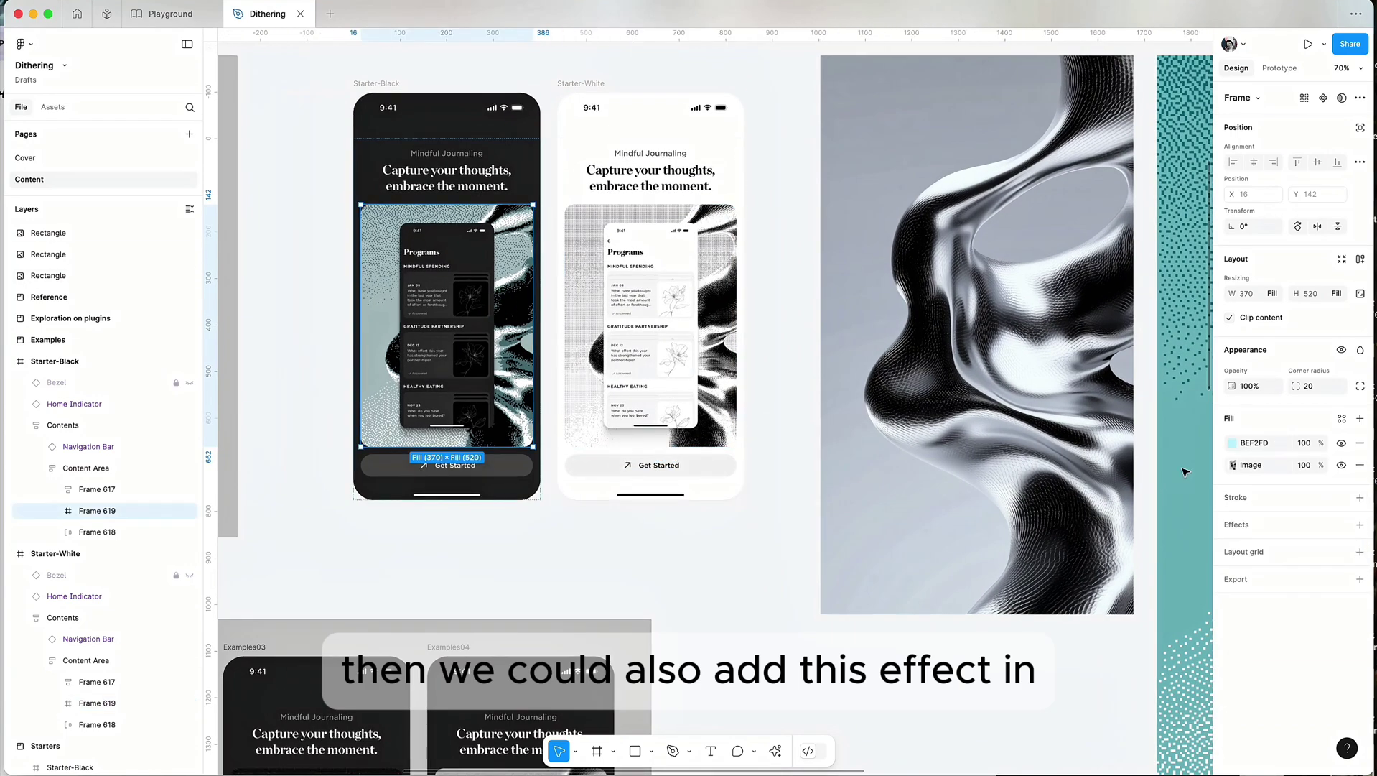
left_click(1232, 443)
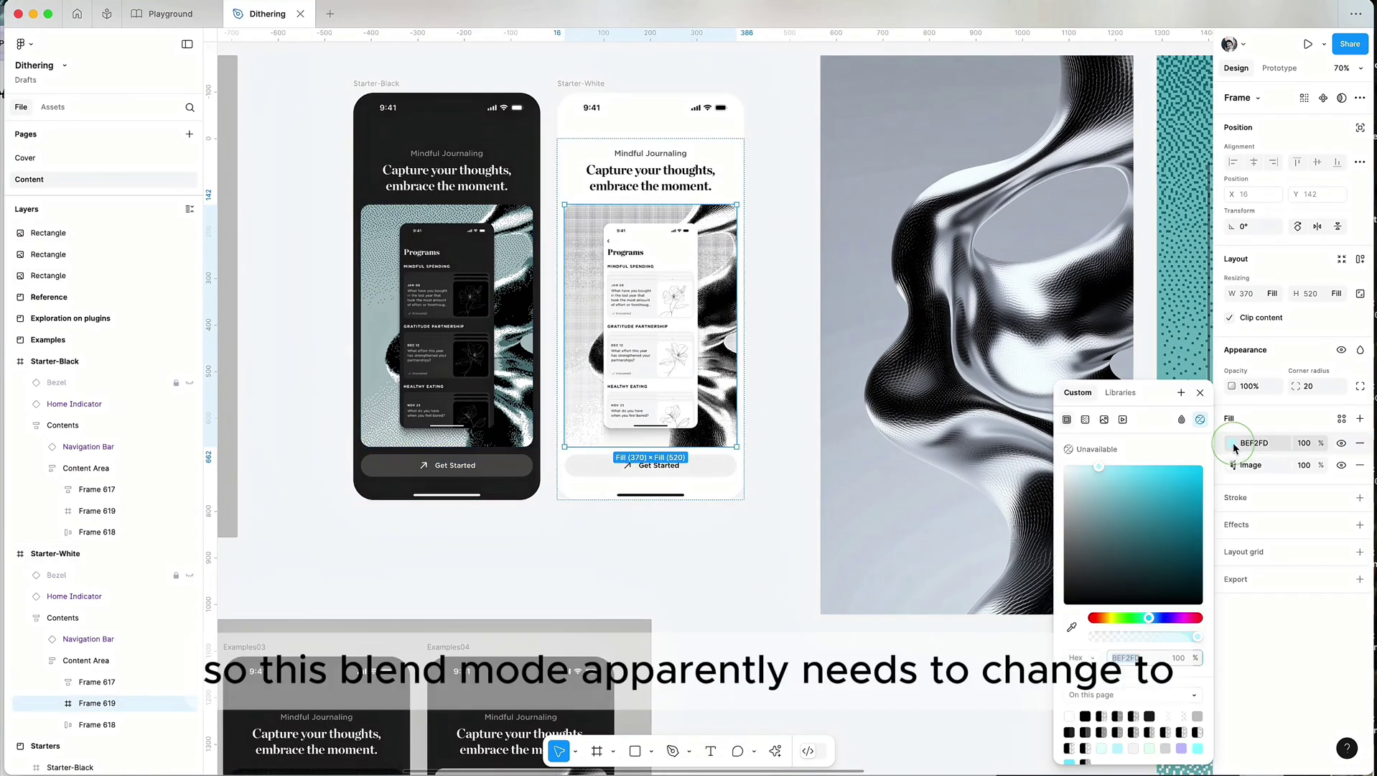
left_click(1183, 423)
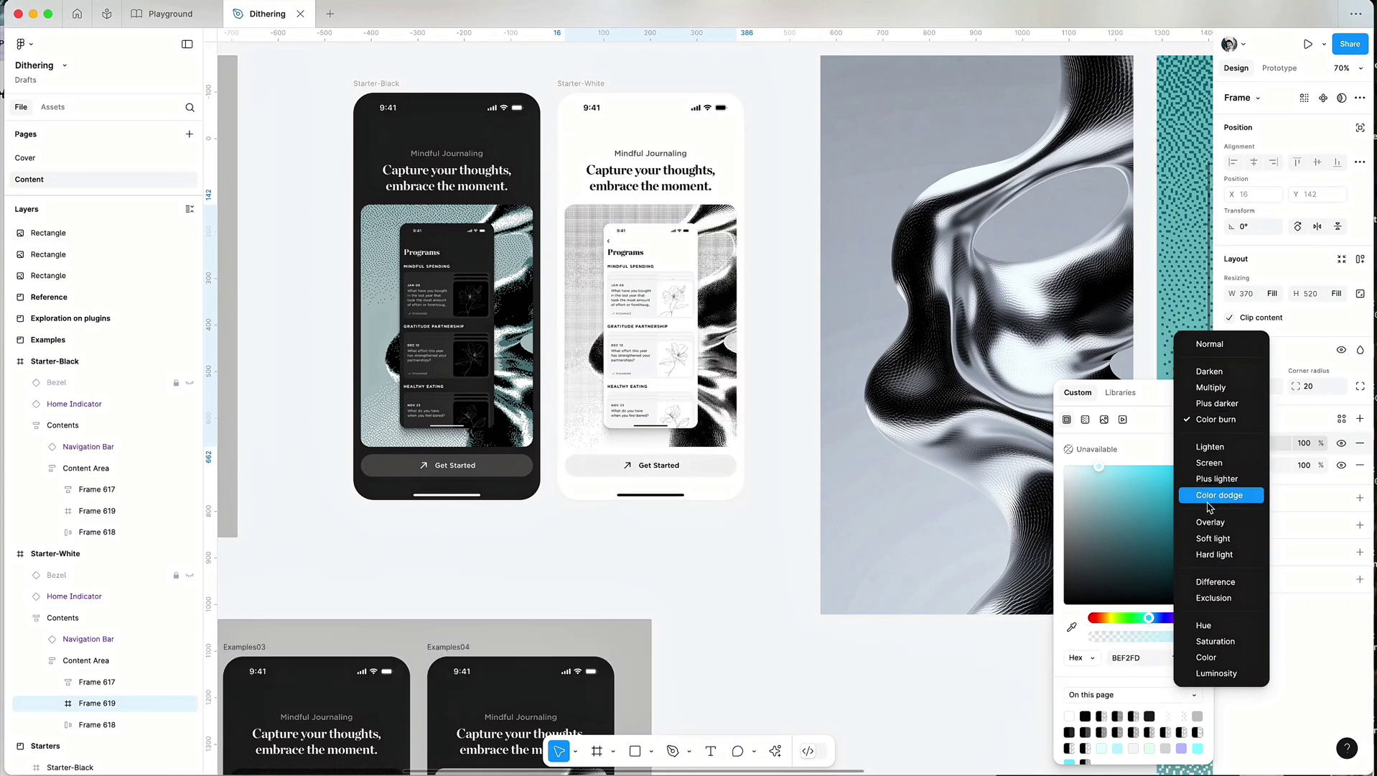
left_click(1214, 386)
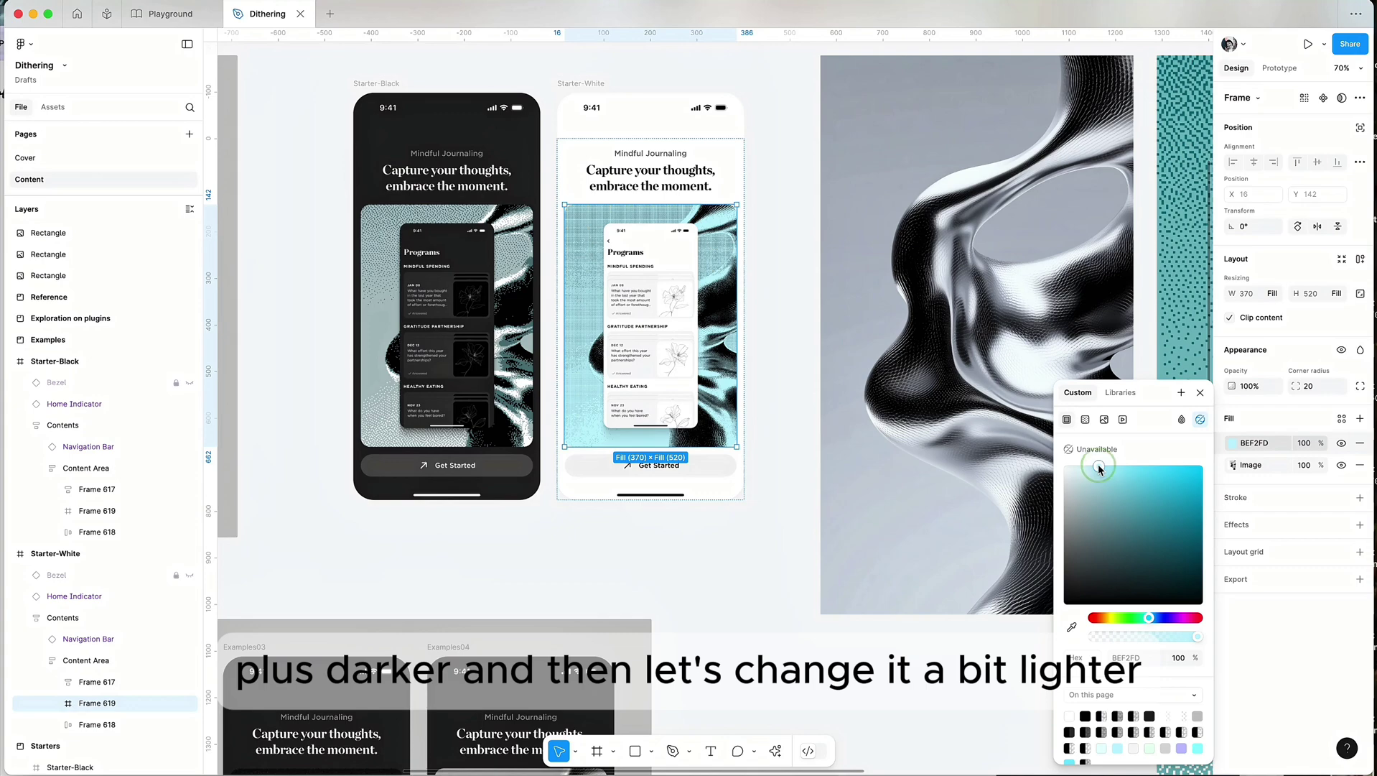
left_click_drag(1097, 467, 1081, 468)
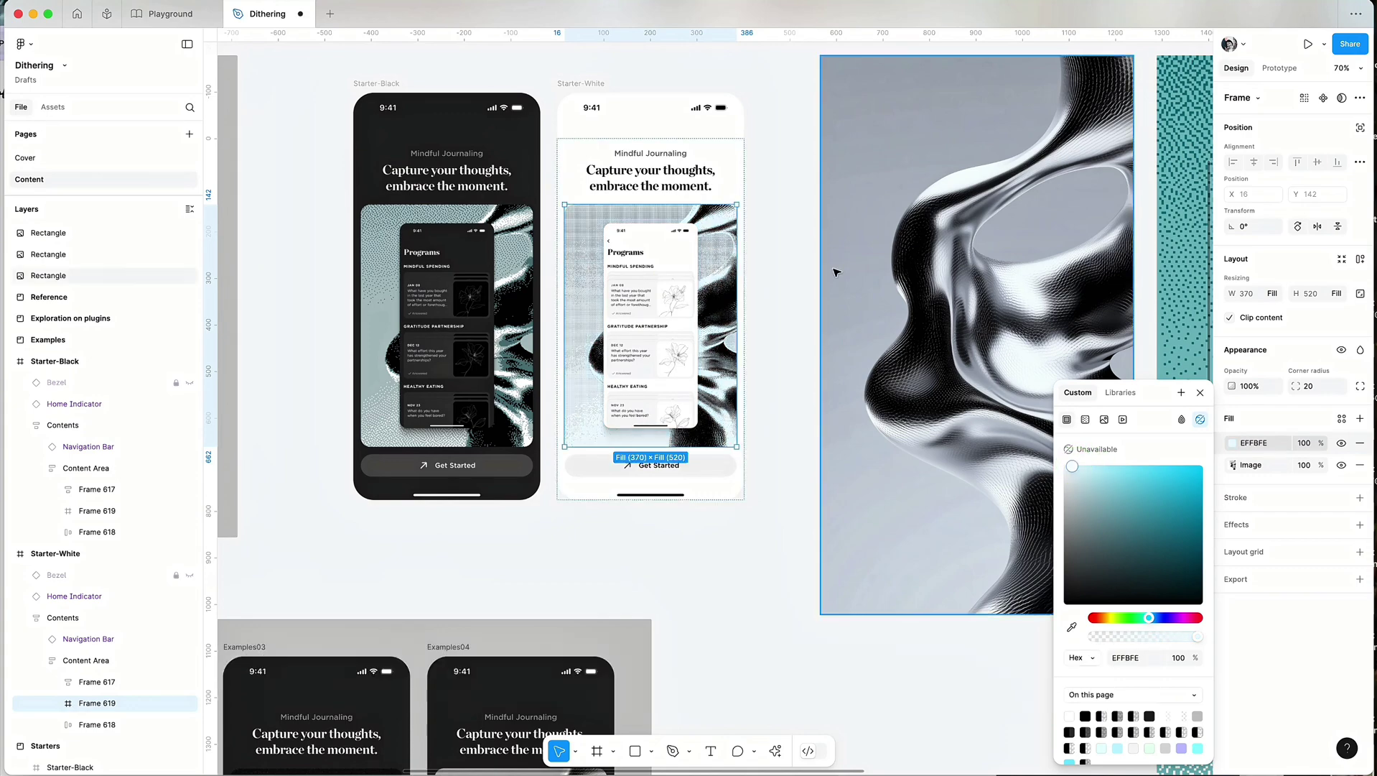
Deselect the frame and pan across the canvas to the dithered chrome images
left_click(784, 347)
scroll(784, 348, "down", 5)
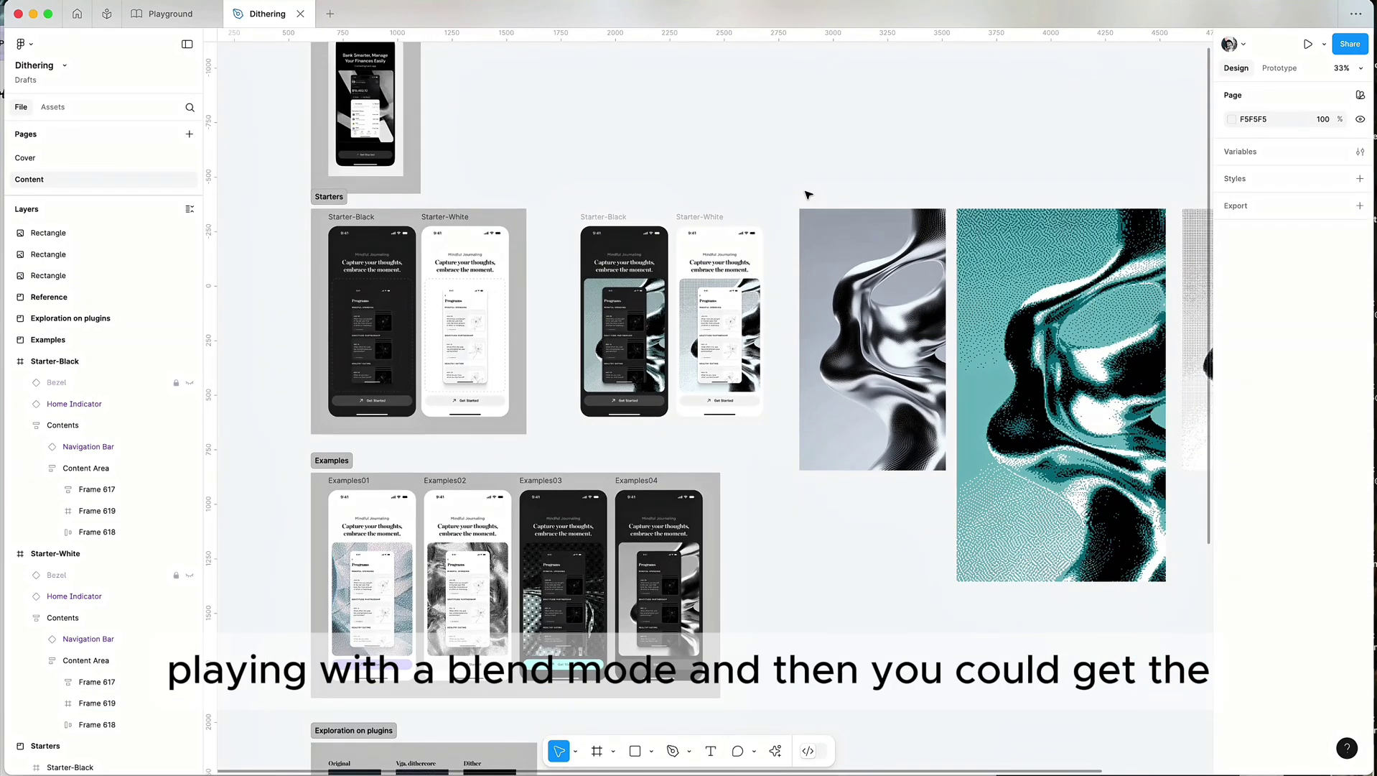
scroll(781, 286, "up", 3)
scroll(854, 412, "down", 3)
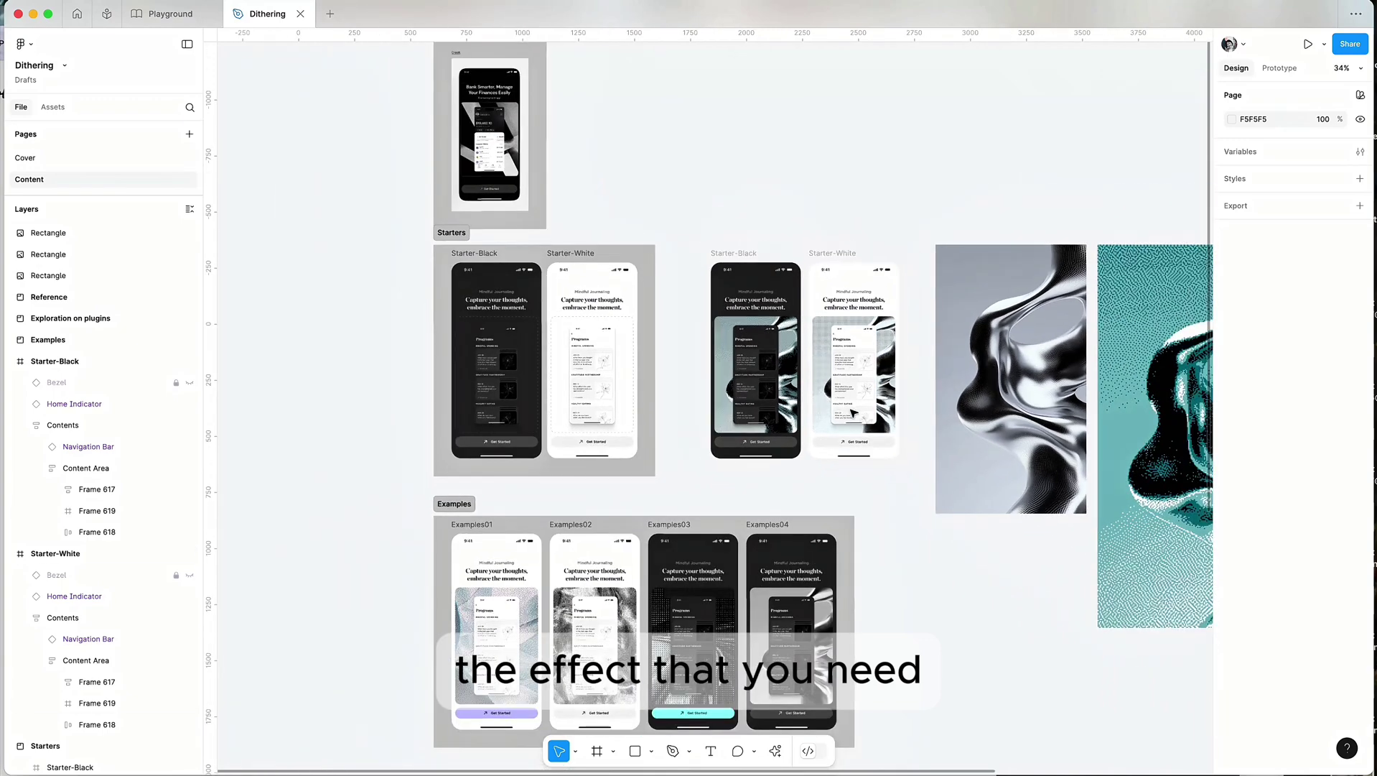
scroll(853, 412, "down", 3)
scroll(884, 419, "right", 10)
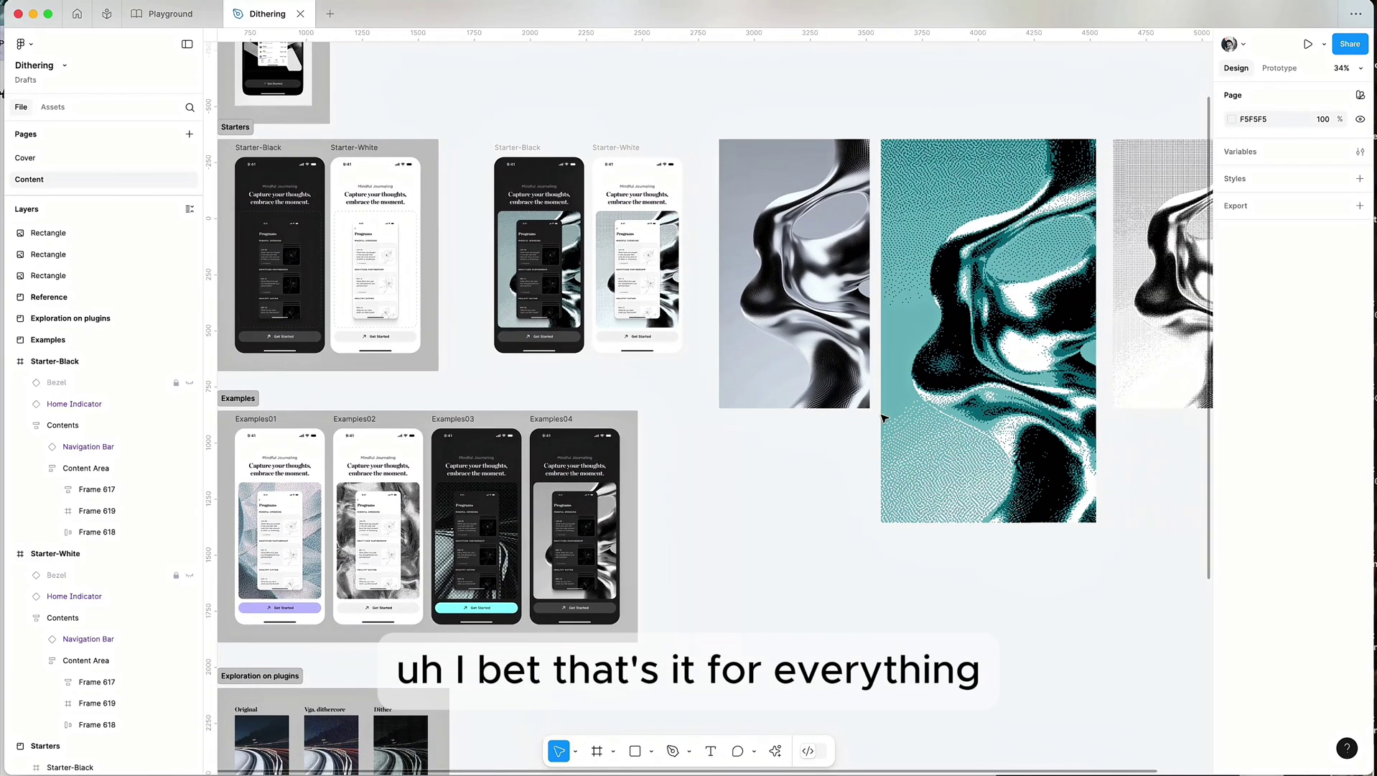
scroll(884, 419, "up", 3)
scroll(884, 419, "right", 3)
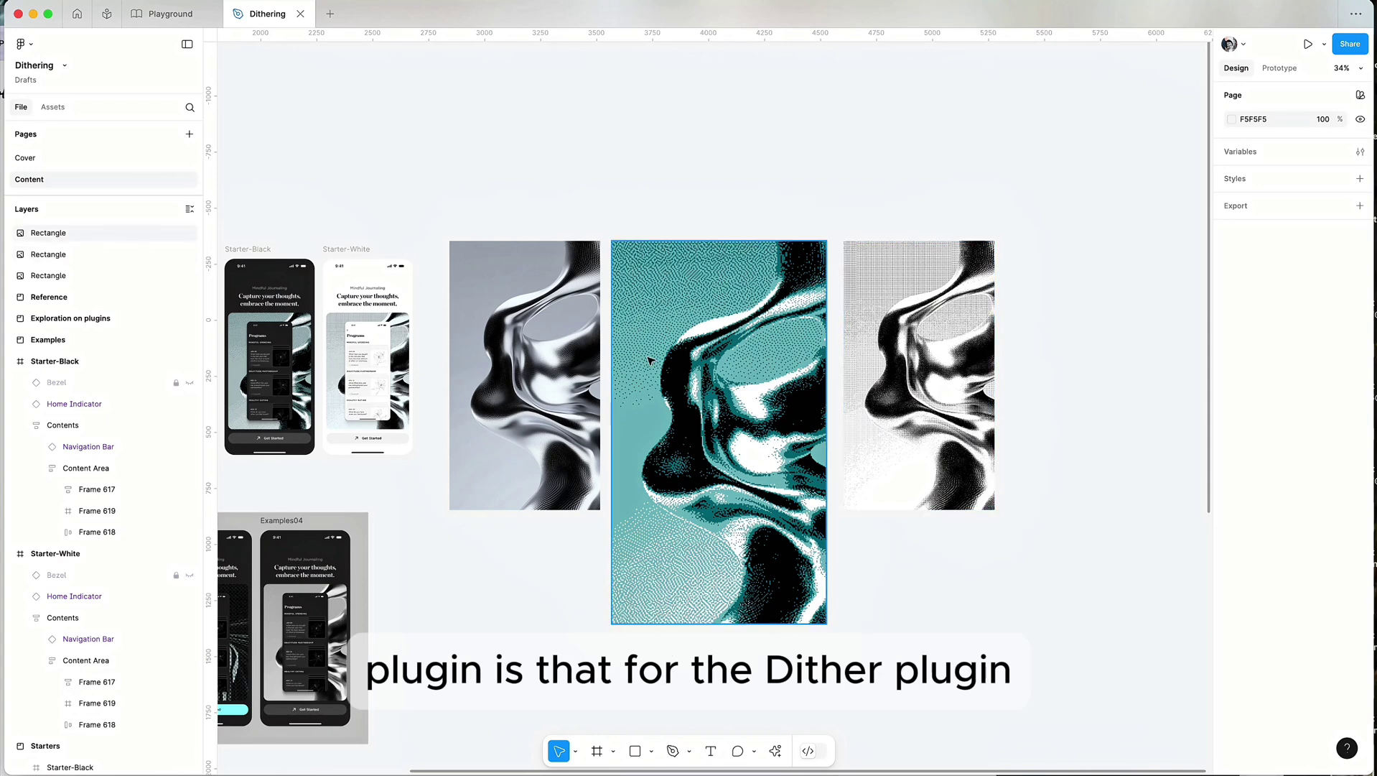
Select the teal dithered chrome image and hide its 75E6FF colour fill
left_click(927, 414)
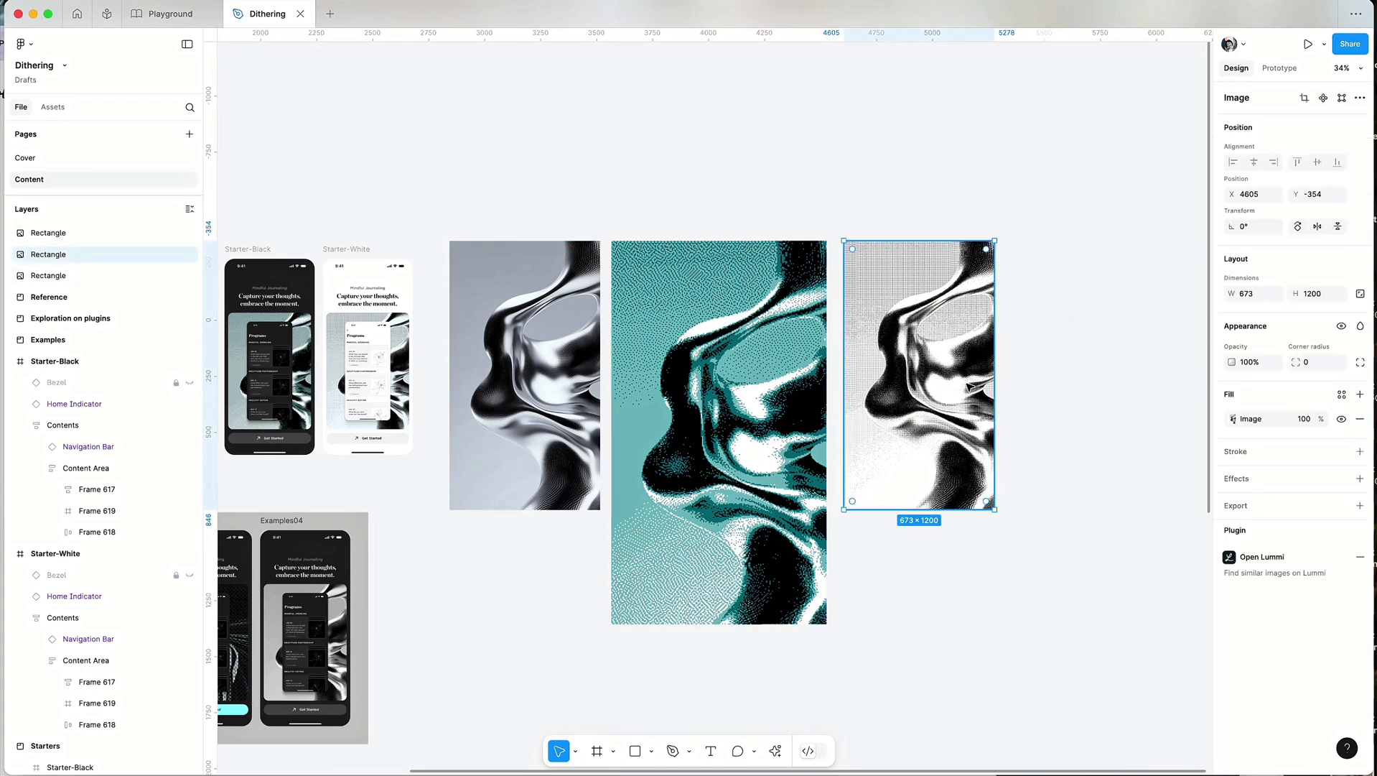
left_click(802, 546)
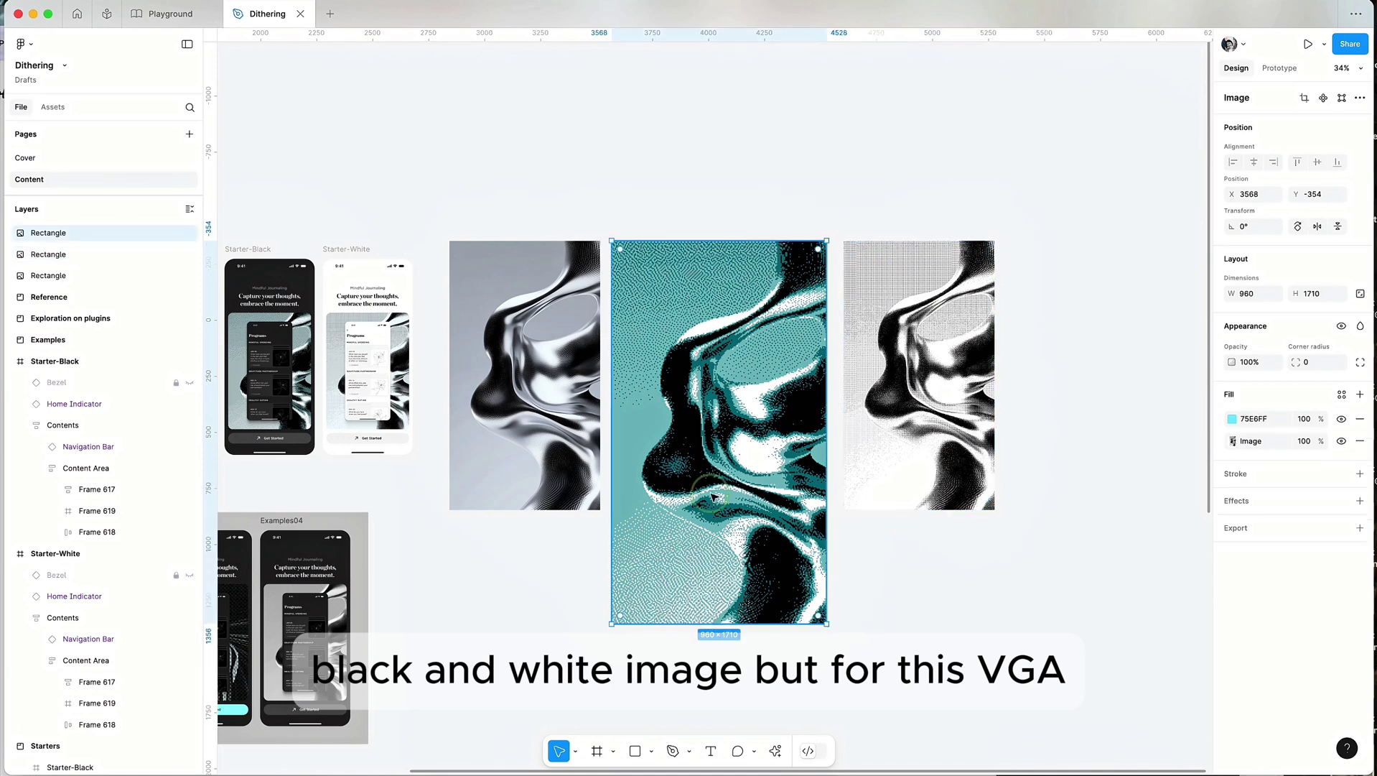
scroll(718, 495, "left", 2)
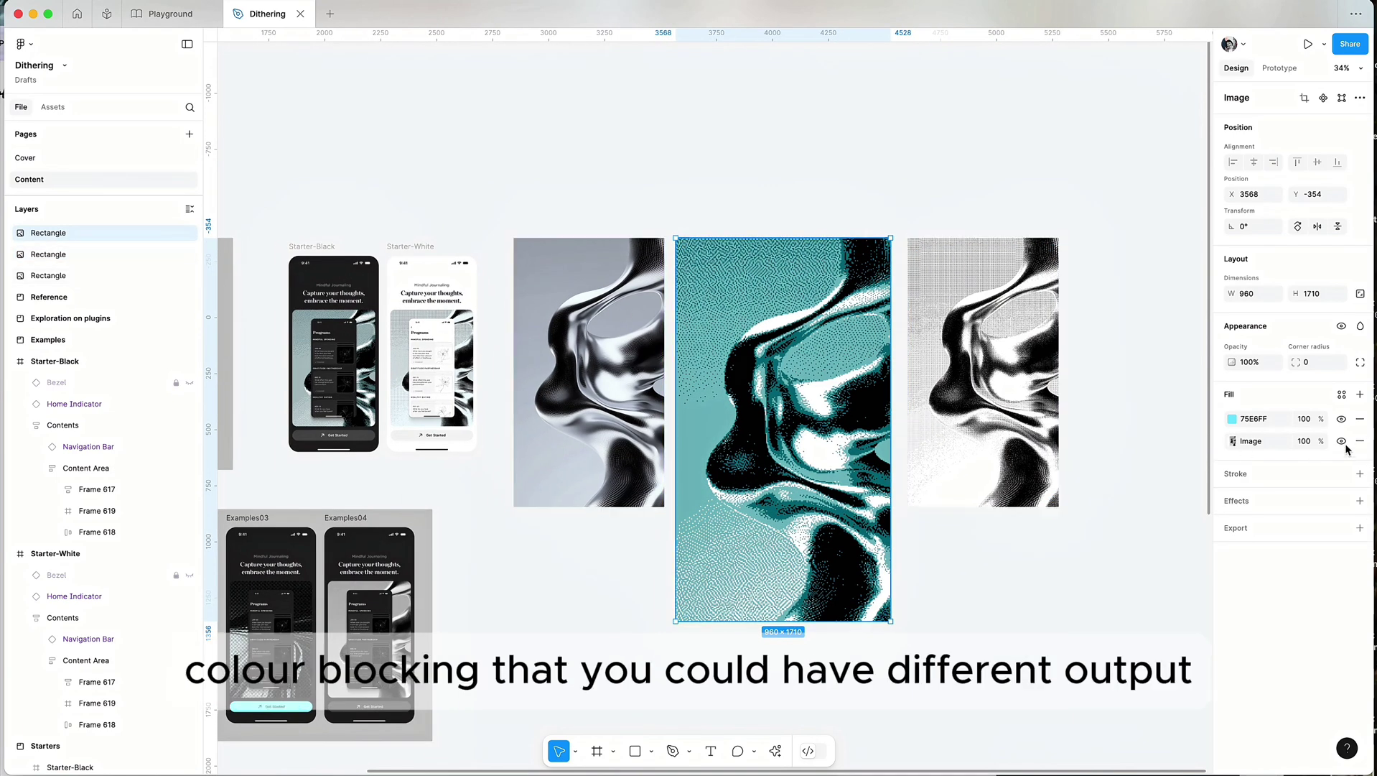
left_click(1343, 420)
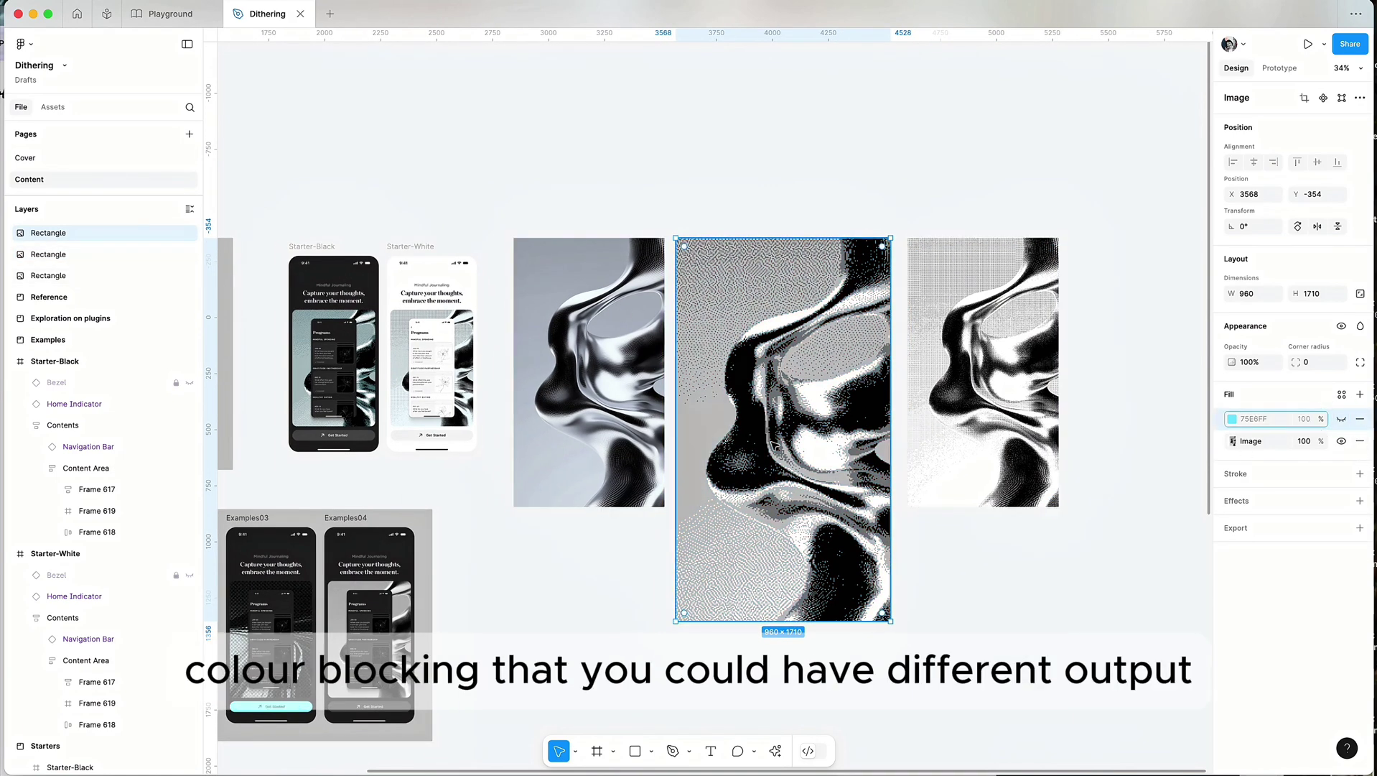
scroll(775, 445, "left", 3)
left_click(752, 390)
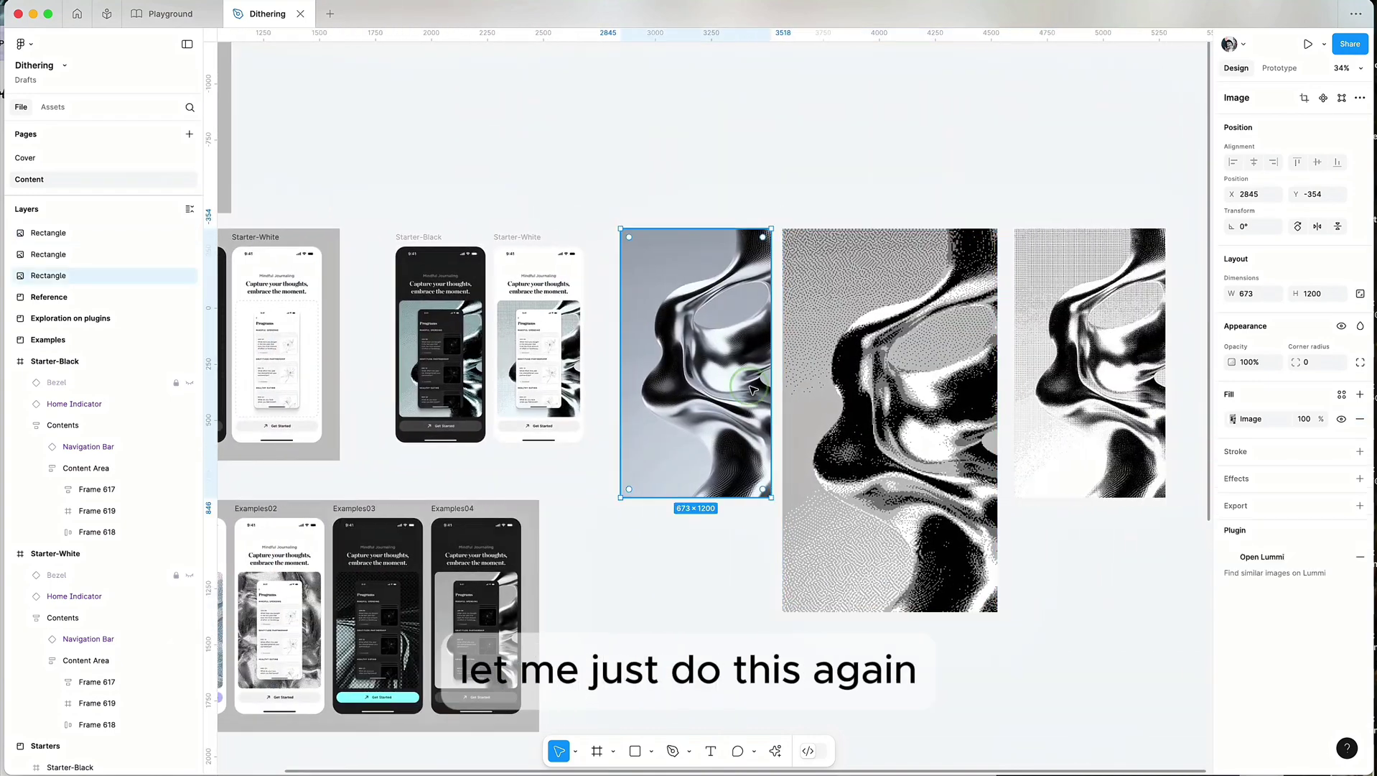
key("super+k")
key("Return")
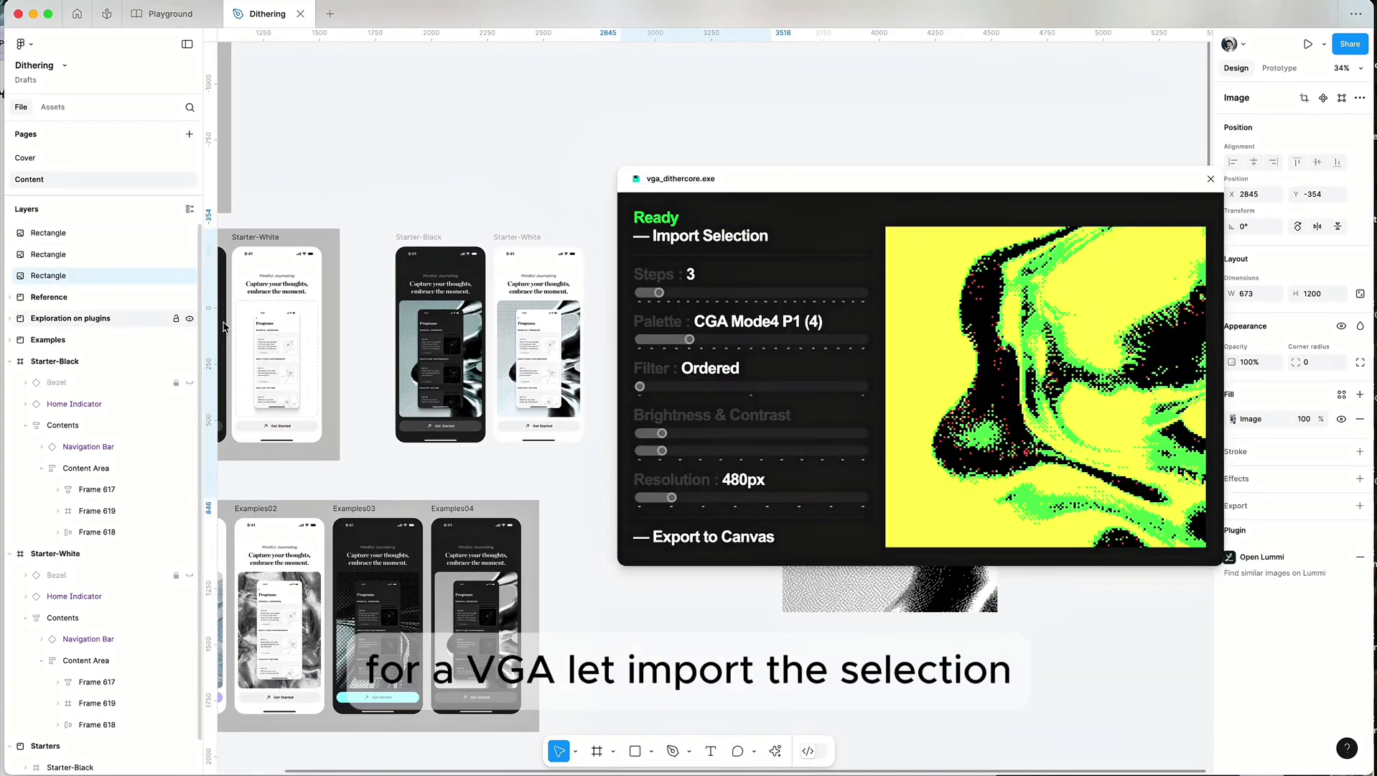
scroll(378, 313, "right", 3)
left_click_drag(689, 339, 838, 347)
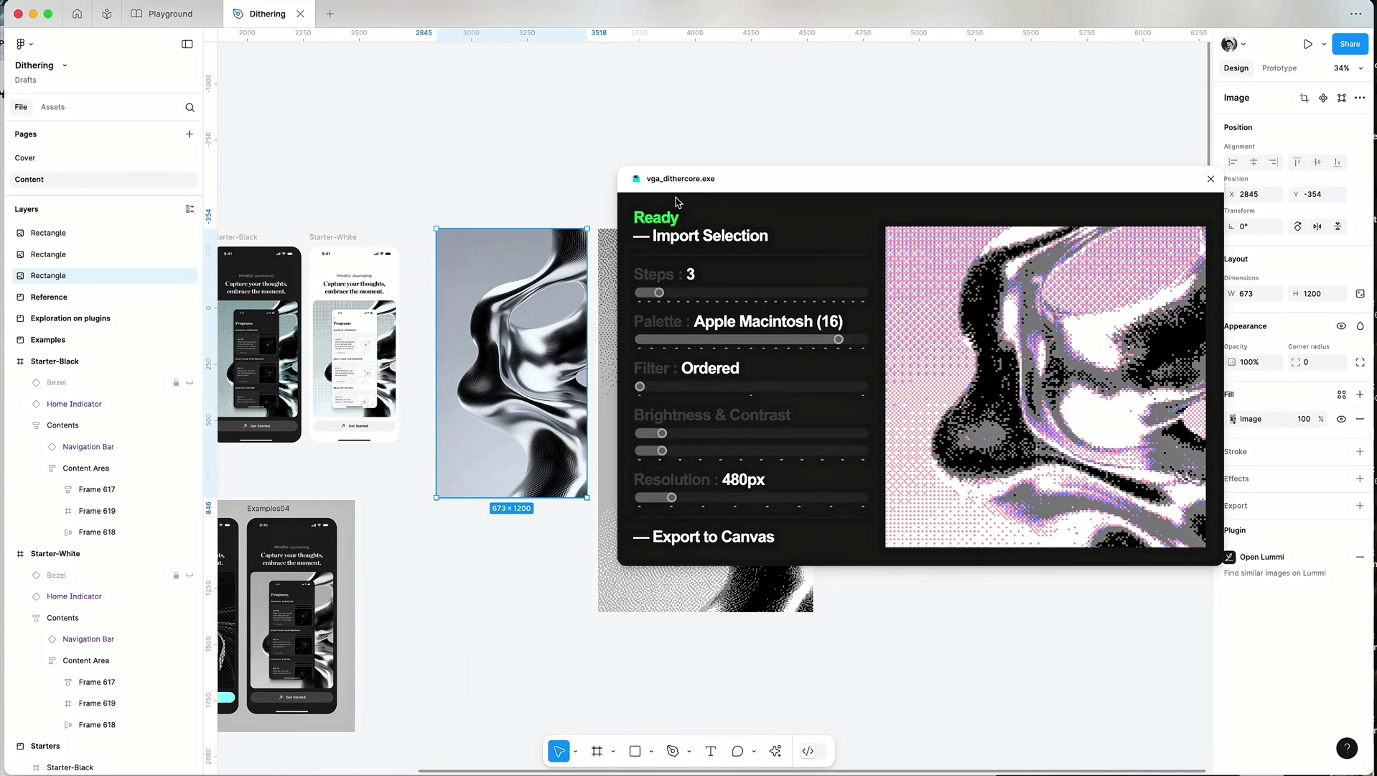
left_click(1211, 179)
scroll(853, 436, "right", 3)
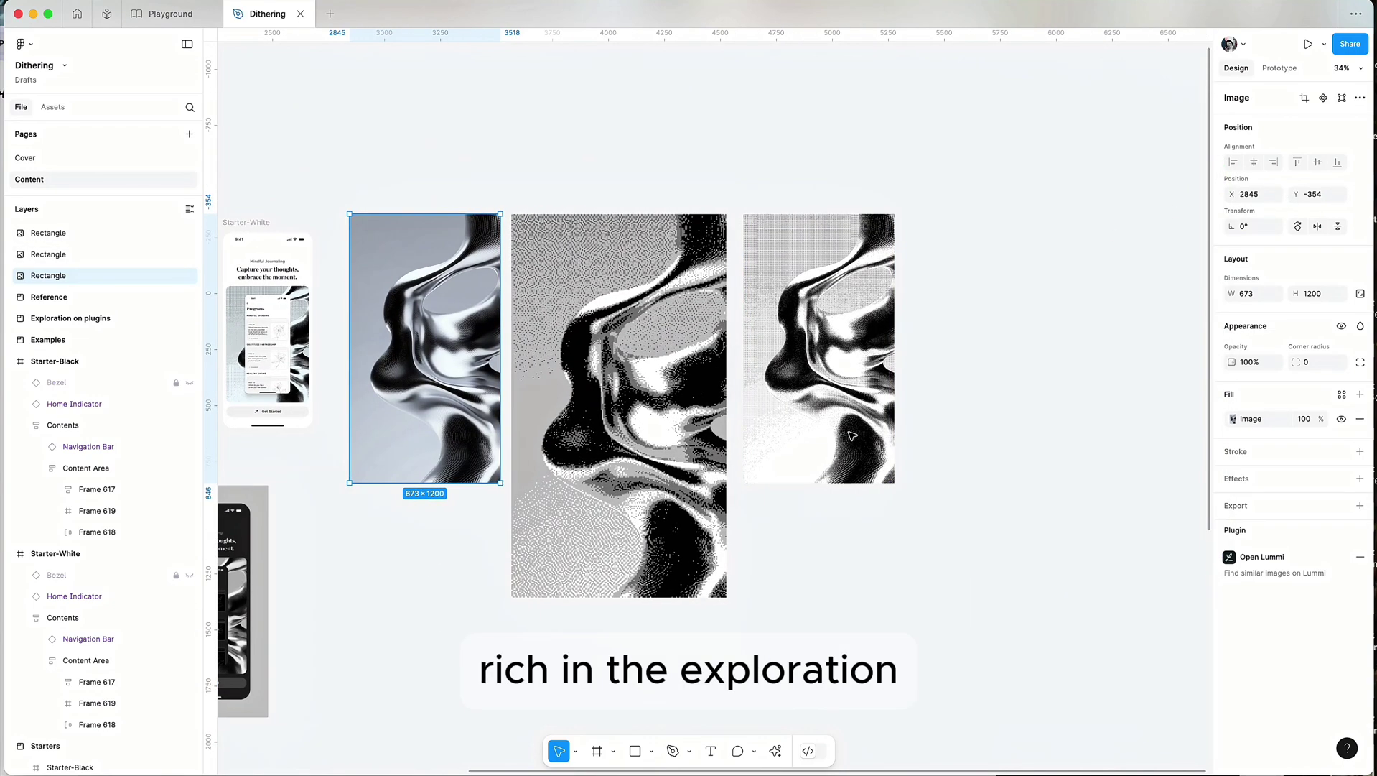
Select the rightmost dithered chrome image to inspect it
left_click(855, 439)
scroll(837, 438, "down", 3)
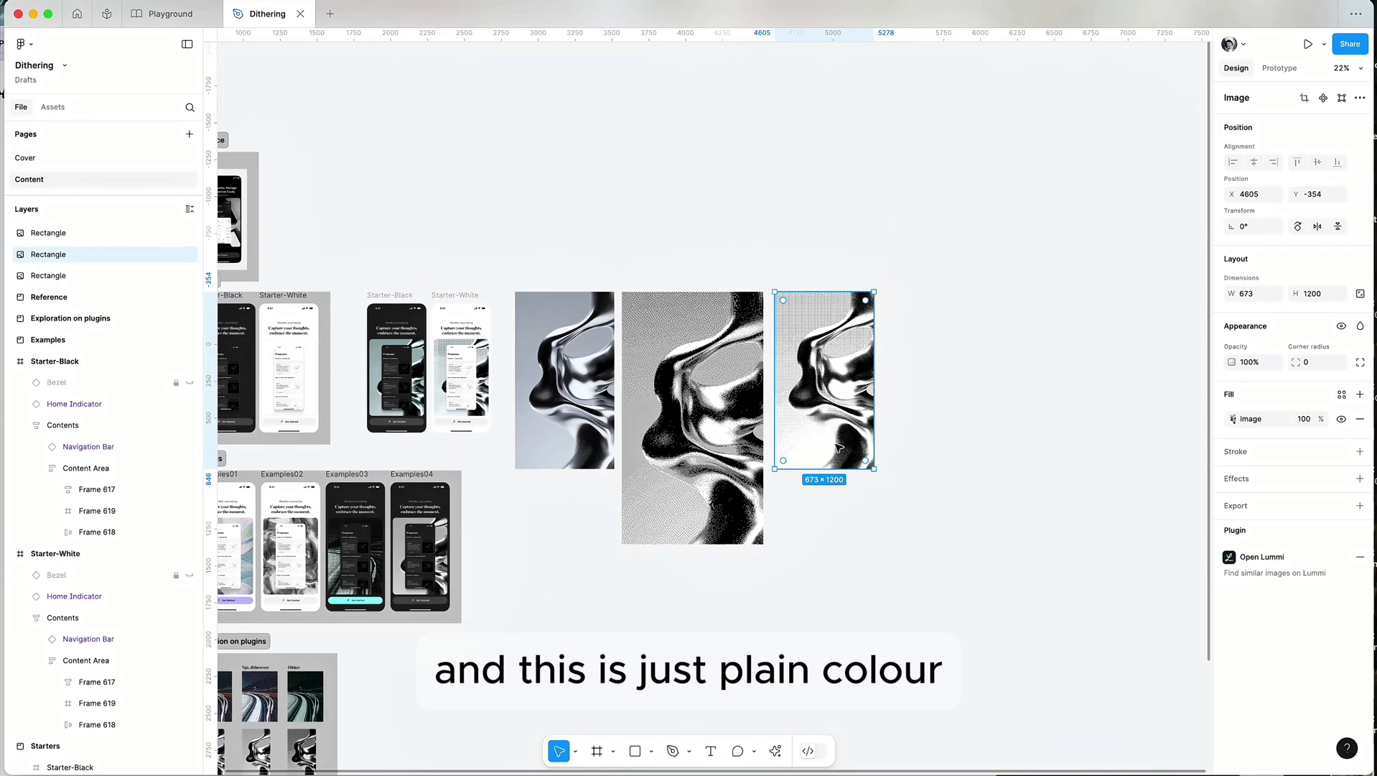
scroll(836, 446, "up", 5)
scroll(551, 346, "up", 1)
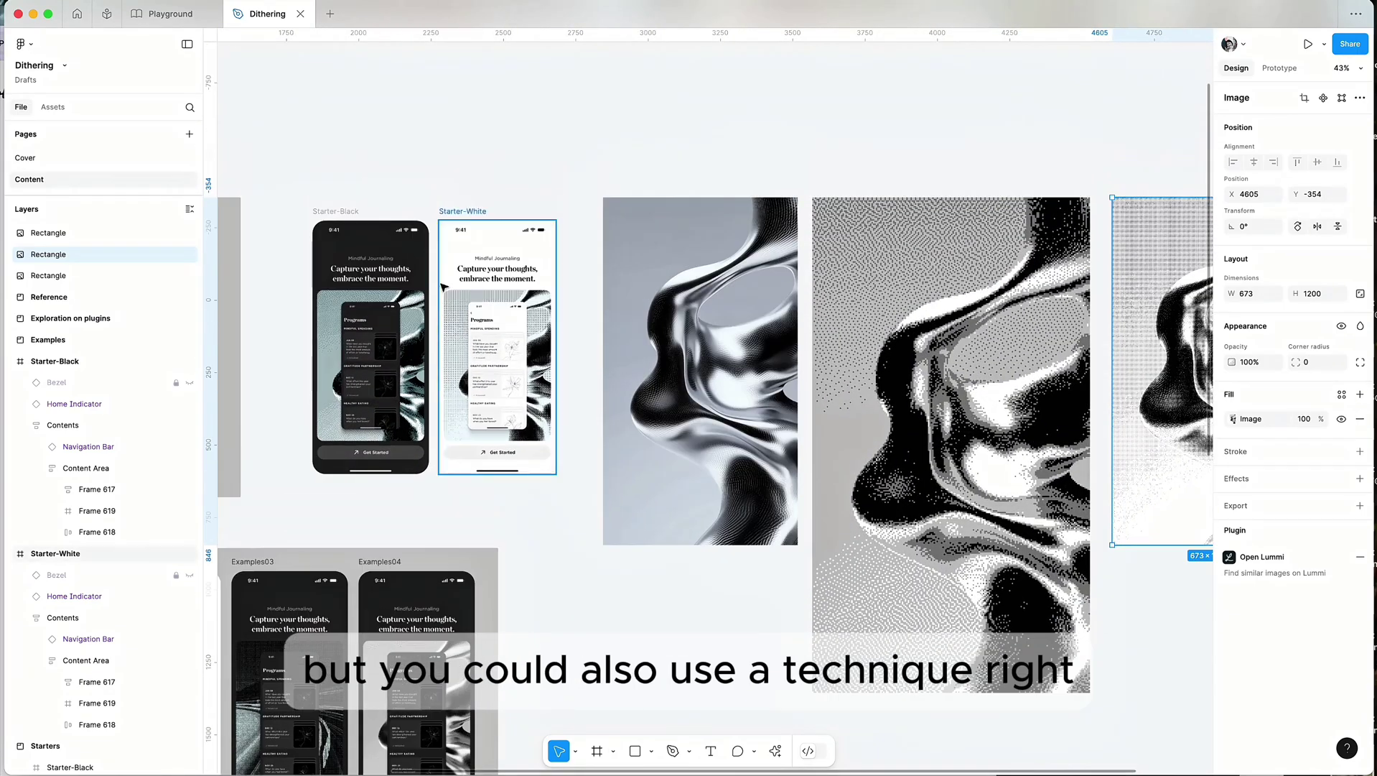
scroll(551, 346, "left", 2)
Deselect it and zoom down to the Exploration on plugins board of Original, Vga. dithercore and Dither images
left_click(682, 393)
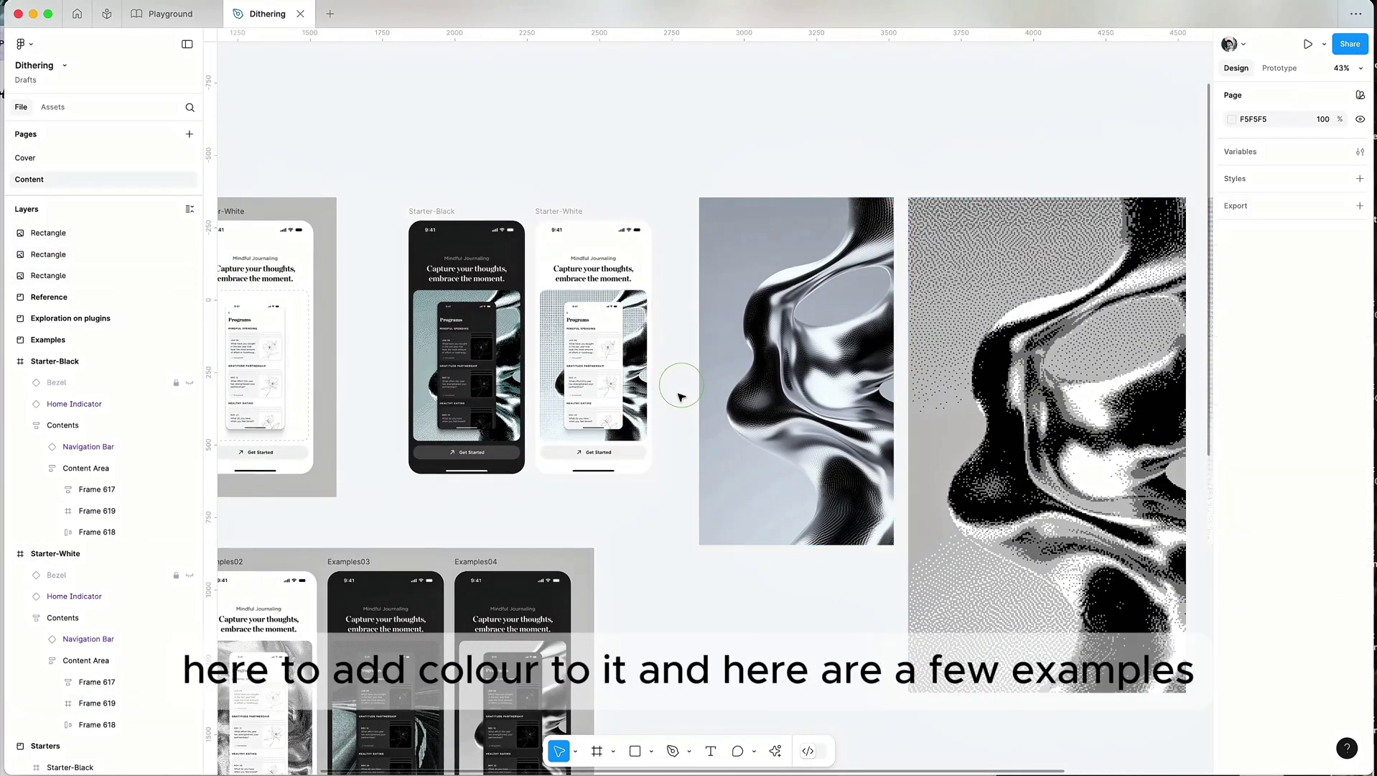
scroll(680, 396, "down", 4)
scroll(681, 397, "down", 2)
scroll(384, 363, "up", 4)
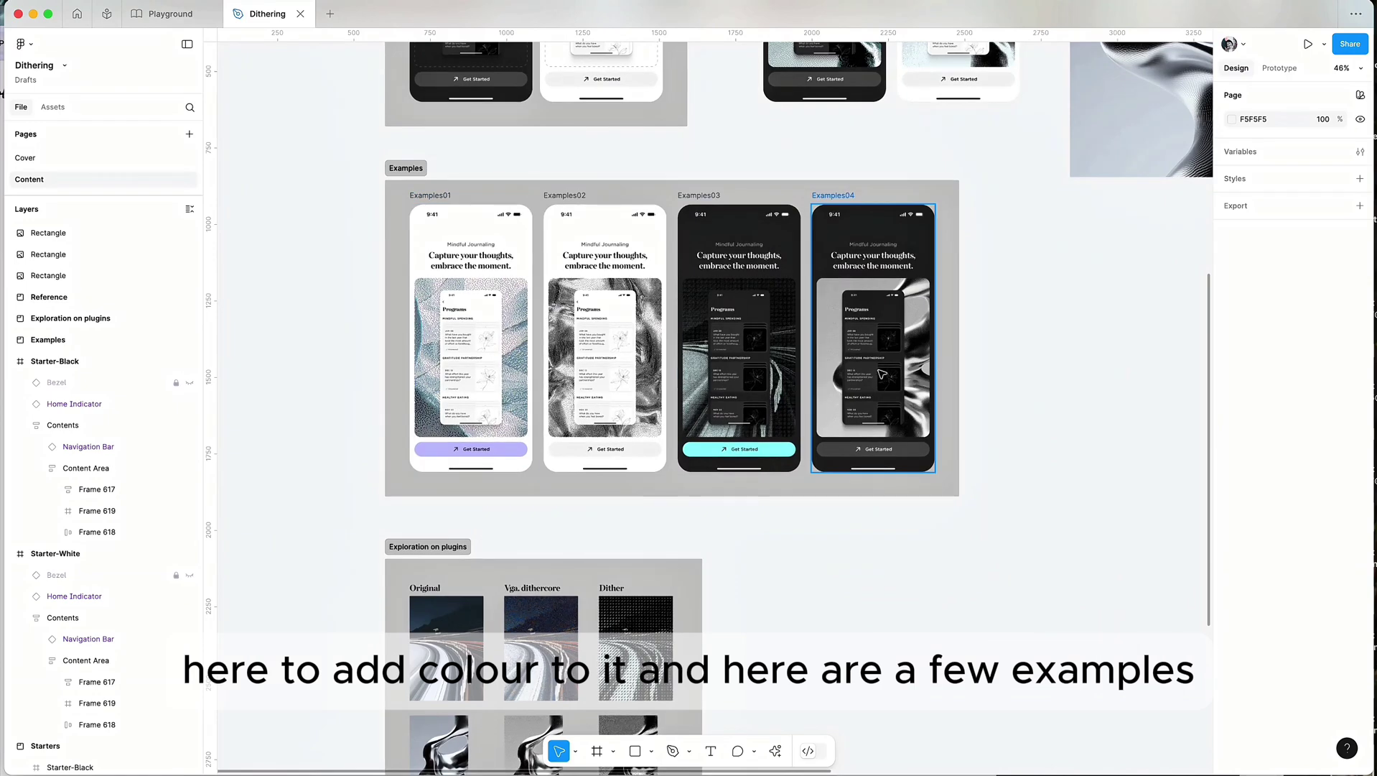
scroll(440, 368, "down", 10)
scroll(436, 347, "up", 3)
scroll(437, 347, "up", 2)
scroll(440, 348, "up", 3)
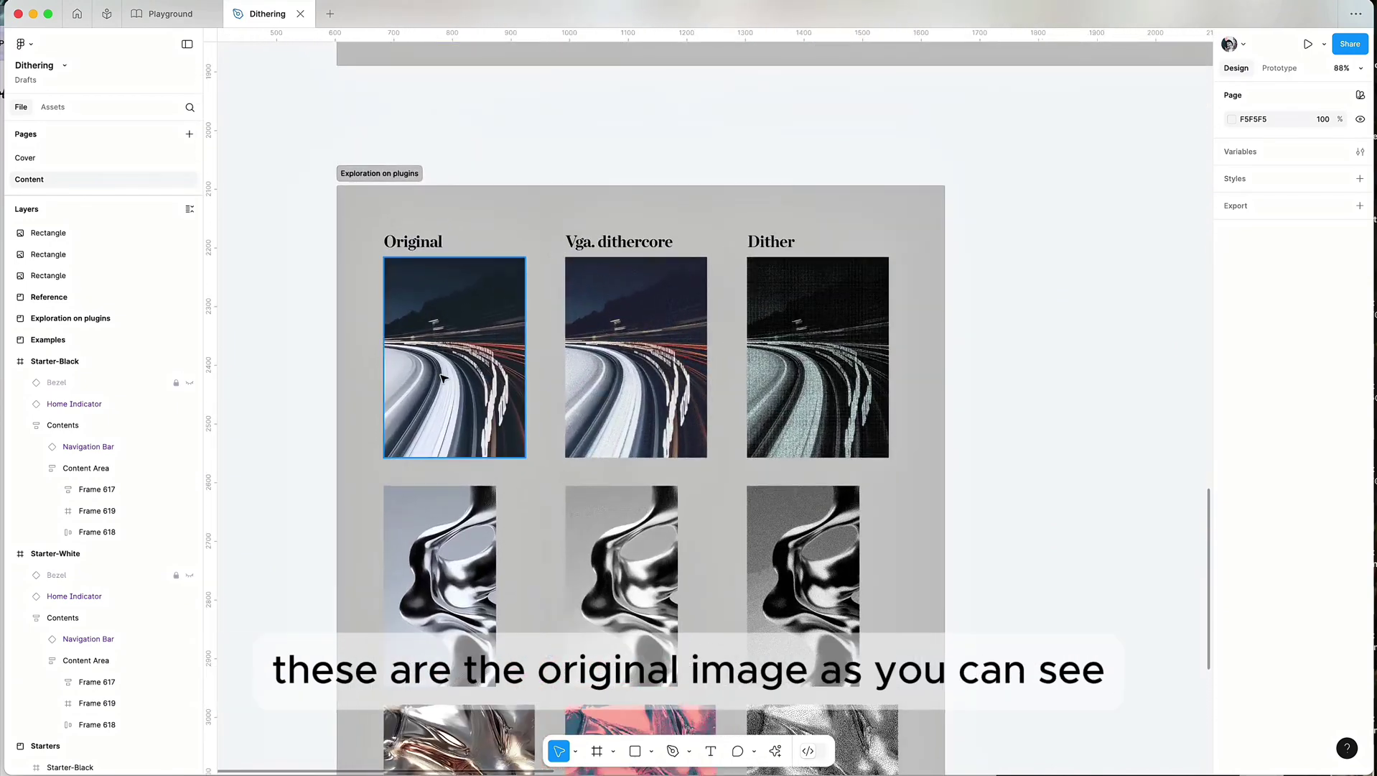
scroll(453, 345, "down", 6)
scroll(468, 433, "up", 5)
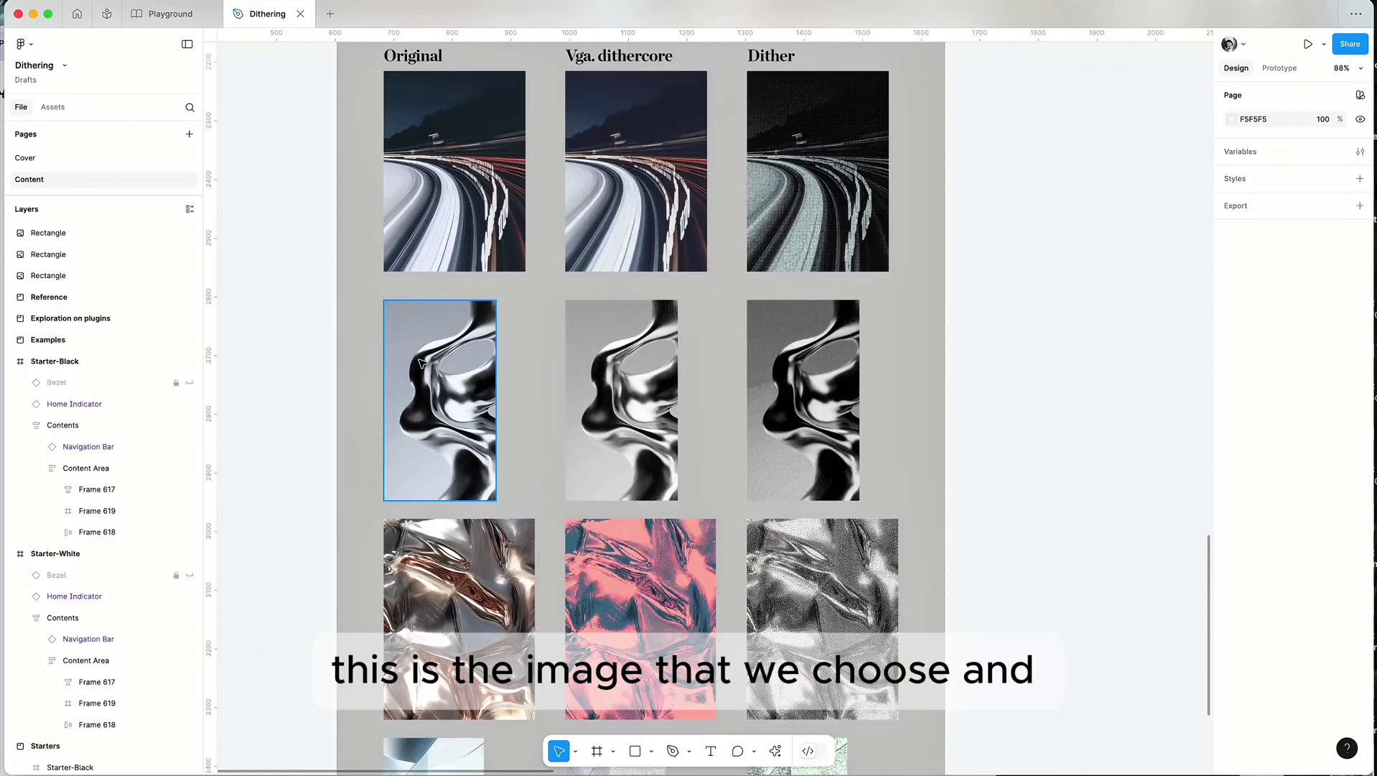
scroll(468, 433, "up", 5)
scroll(459, 345, "down", 3)
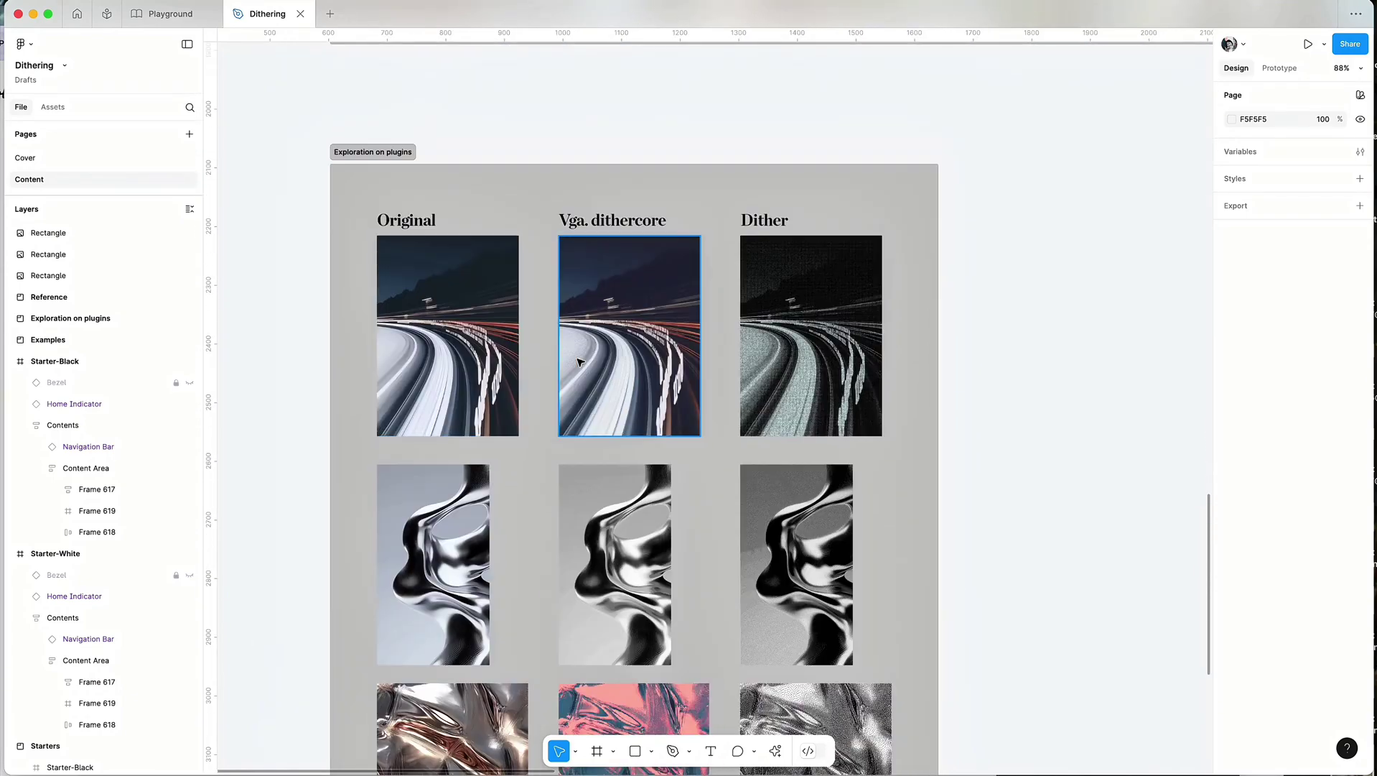
scroll(561, 271, "up", 1)
scroll(603, 316, "down", 10)
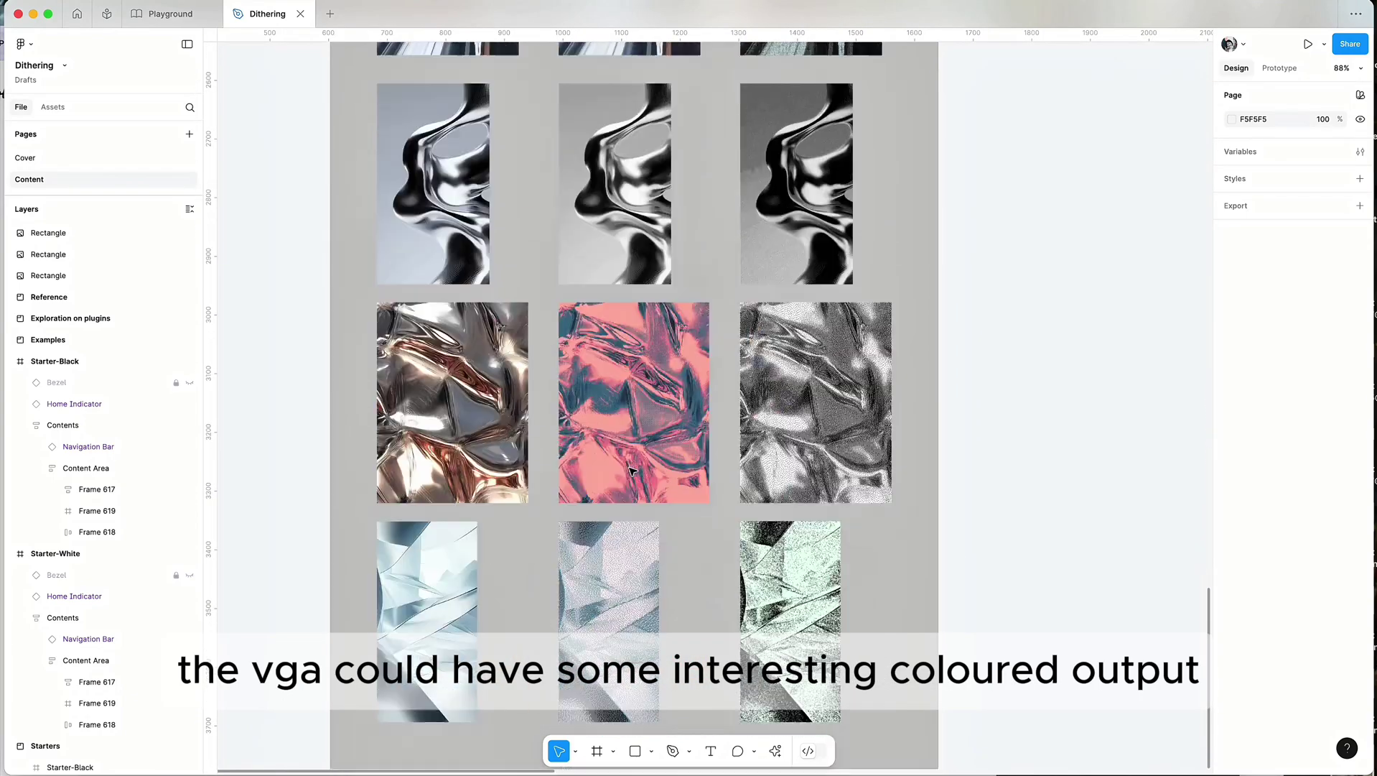
scroll(643, 354, "up", 9)
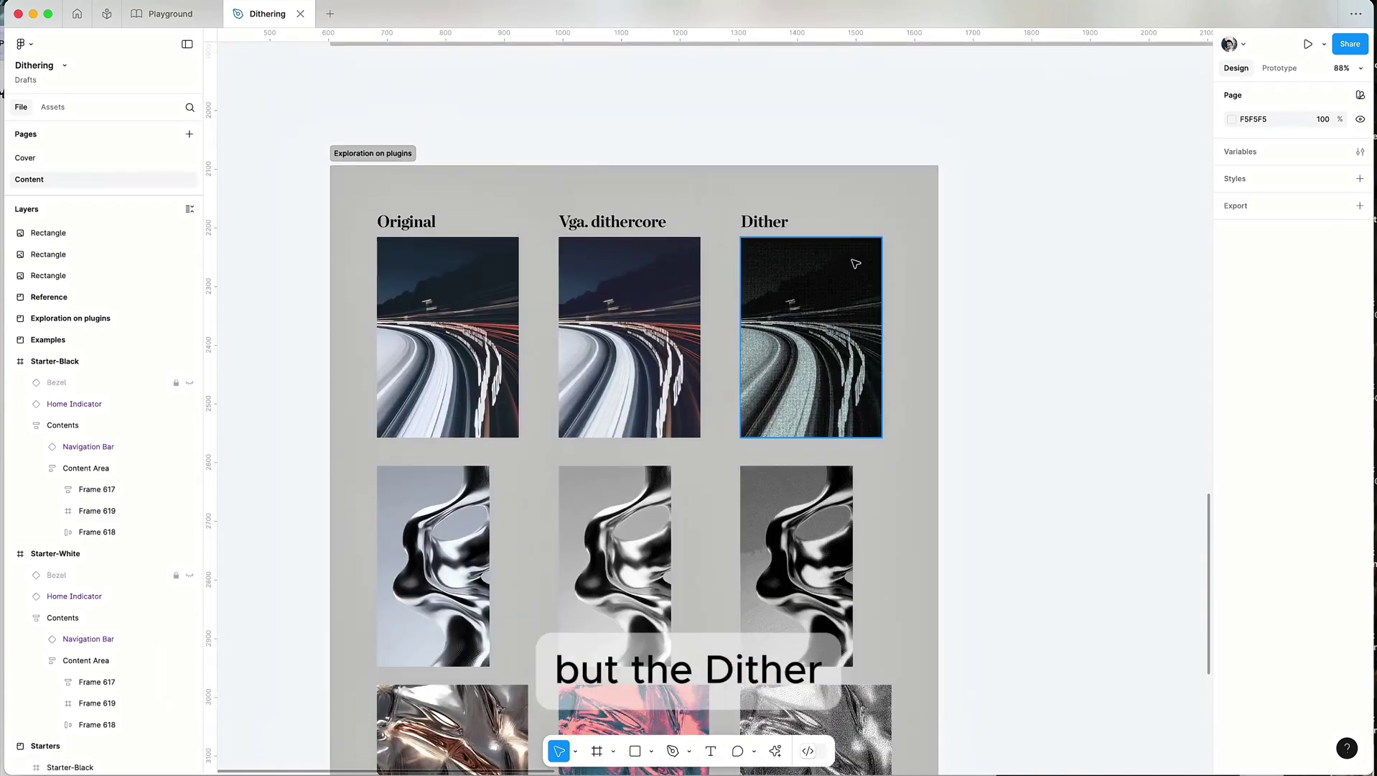
scroll(818, 273, "down", 5)
scroll(818, 273, "down", 4)
scroll(808, 273, "up", 6)
scroll(805, 288, "up", 1)
scroll(808, 316, "down", 5)
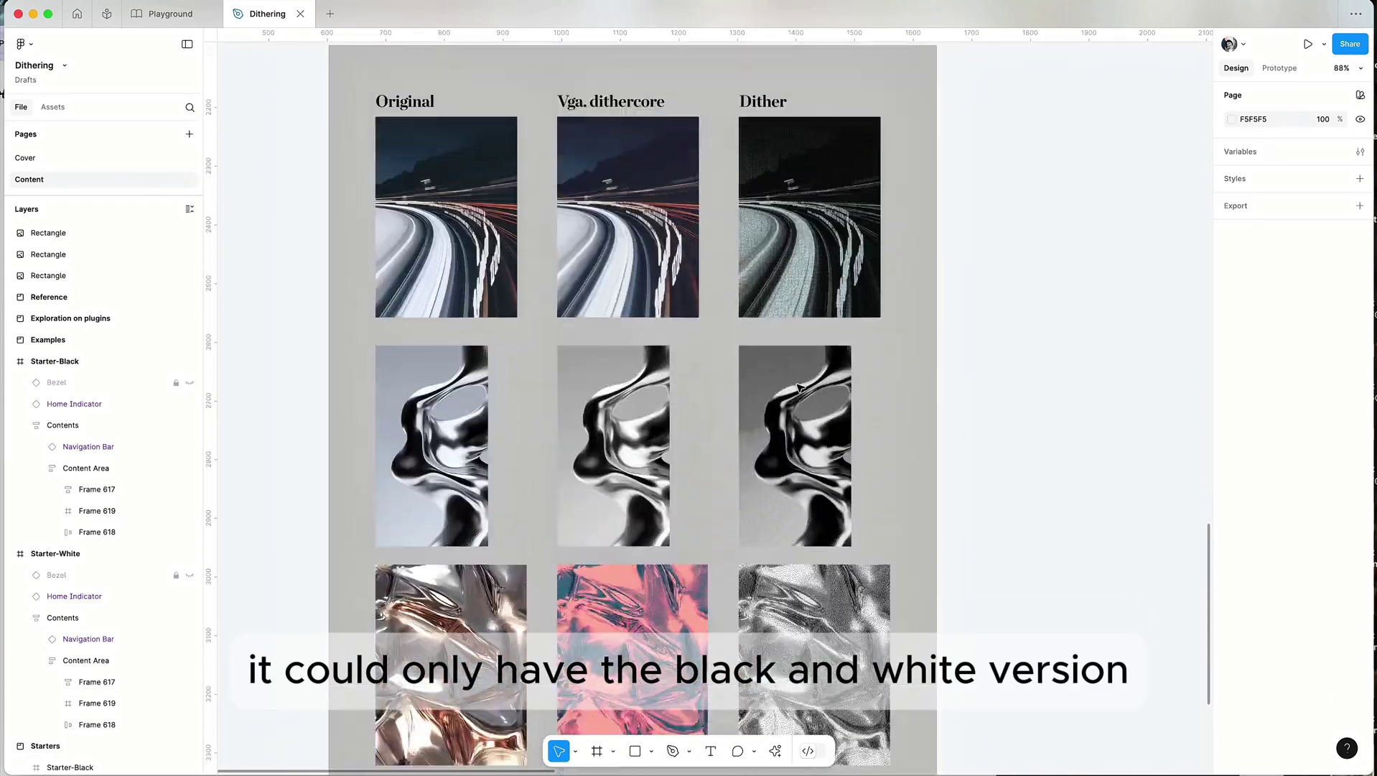
scroll(815, 337, "up", 9)
Check that the road image's tint fill in the Dither column uses Plus darker
left_click(818, 348)
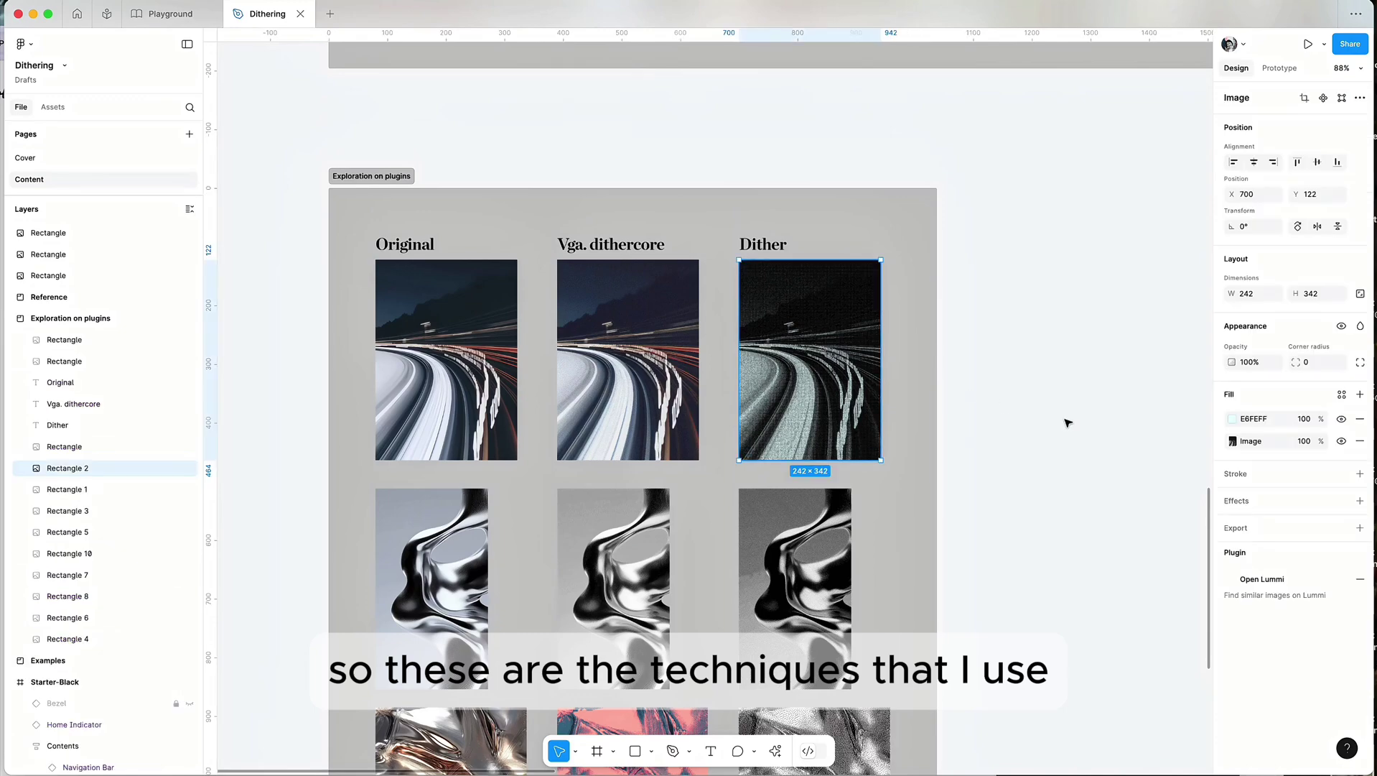
left_click(1233, 419)
left_click(1185, 424)
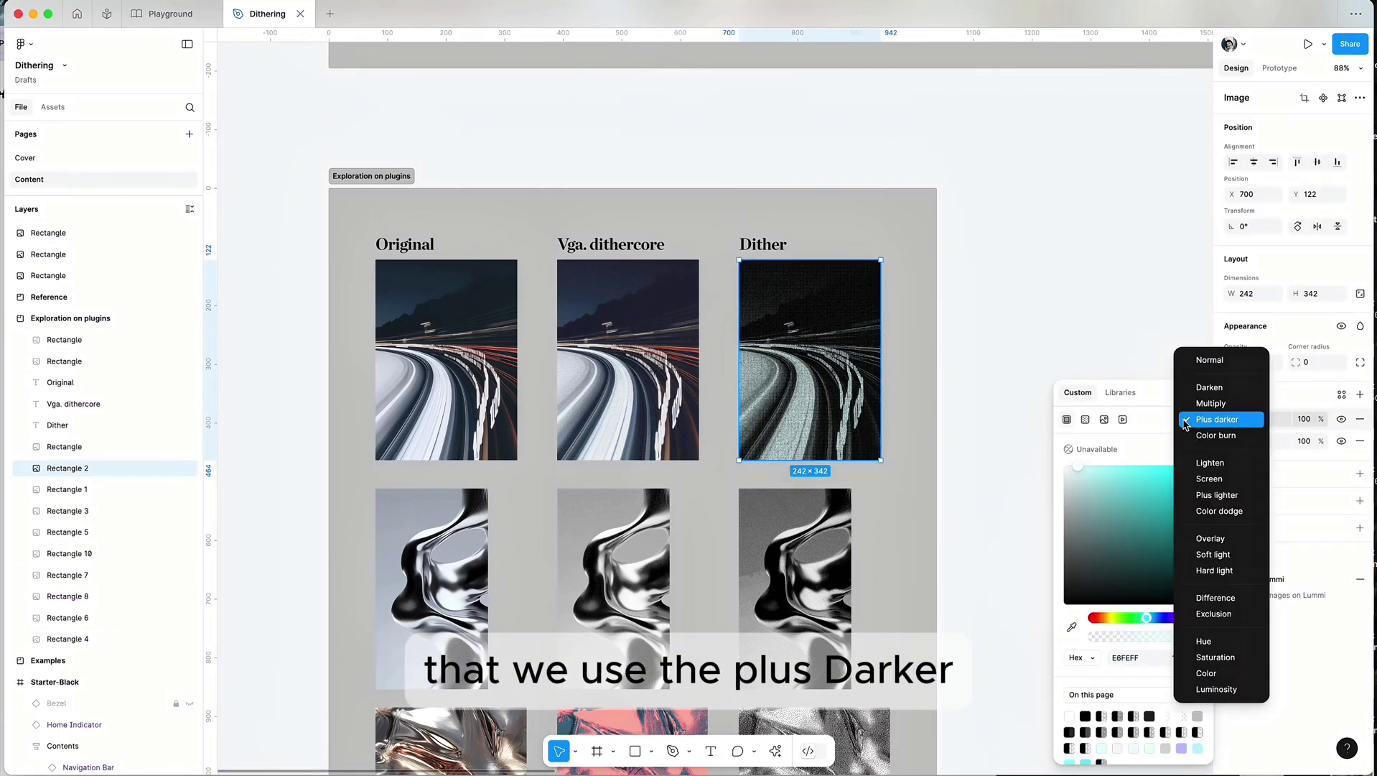
left_click(1230, 427)
scroll(898, 446, "down", 10)
Confirm the ice image's tint fill also uses Plus darker, then deselect it
left_click(790, 503)
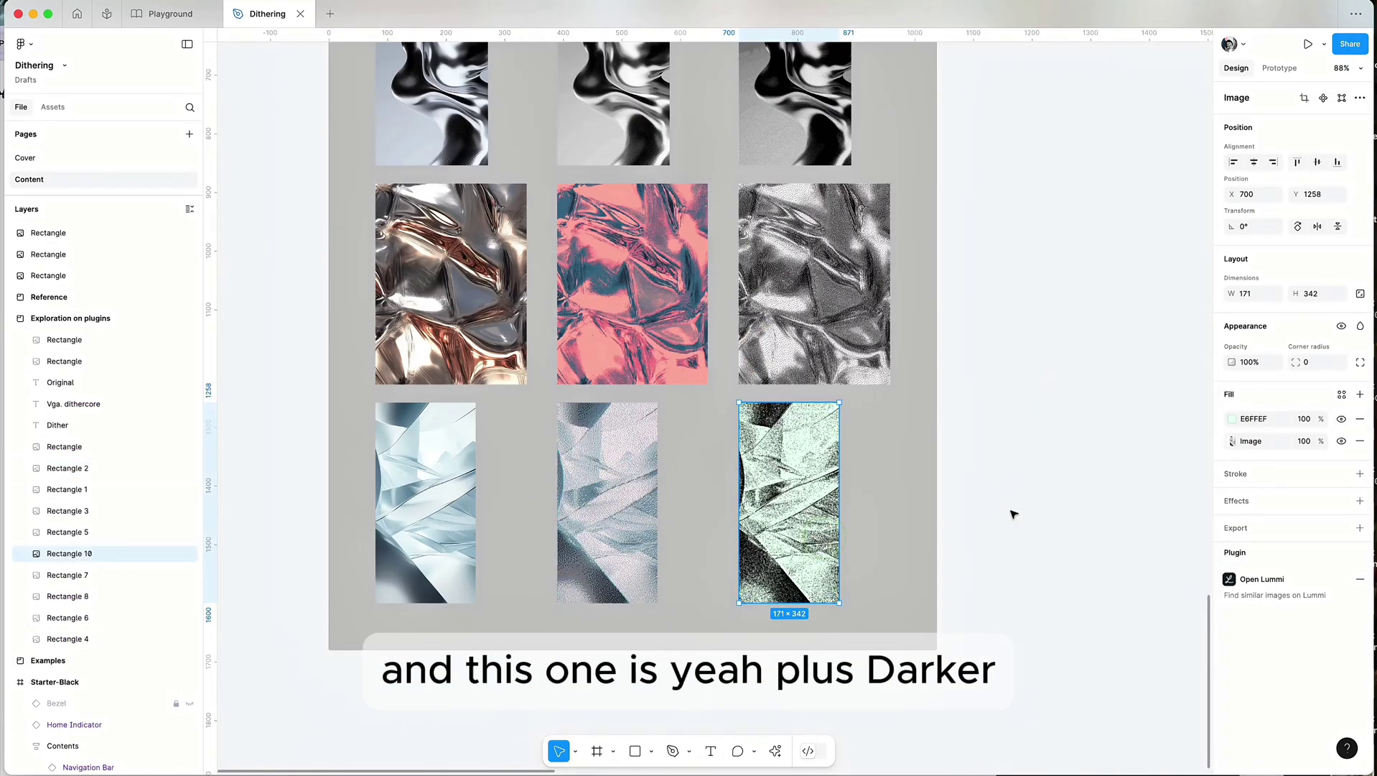
left_click(1233, 423)
left_click(1184, 422)
left_click(995, 291)
left_click(1002, 388)
Zoom out to the full overview of the Reference, Starters and Examples boards
scroll(1001, 387, "down", 1)
scroll(1001, 387, "down", 8)
scroll(899, 454, "up", 5)
scroll(899, 454, "down", 3)
scroll(754, 422, "left", 2)
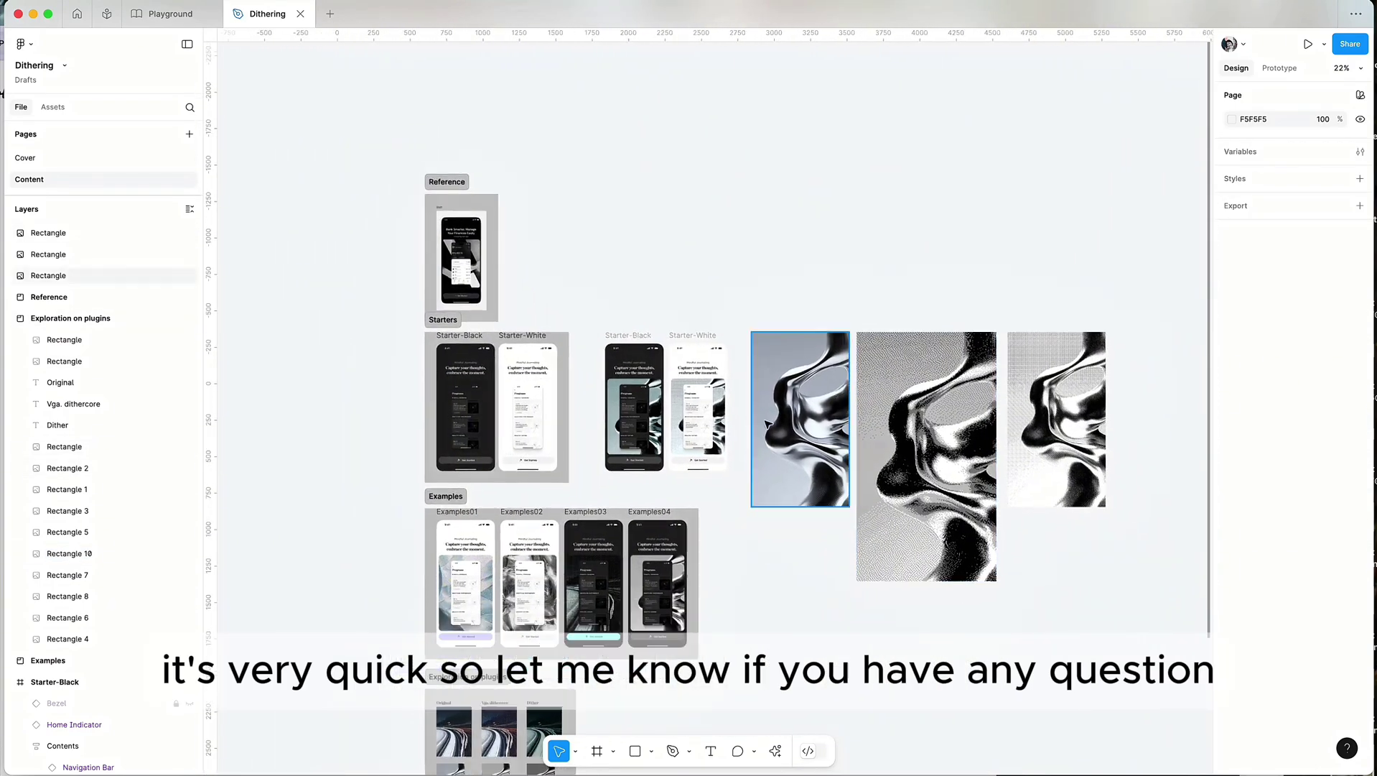
scroll(754, 423, "up", 2)
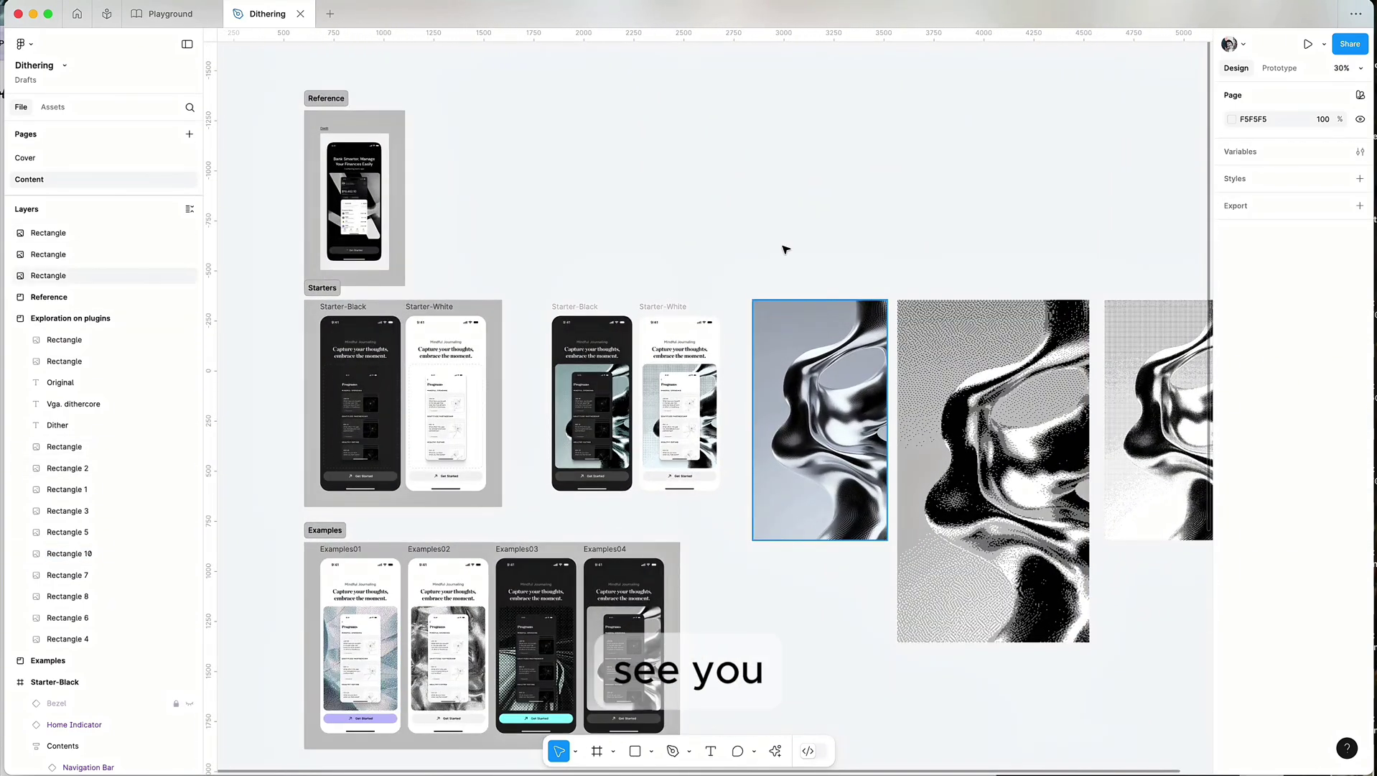